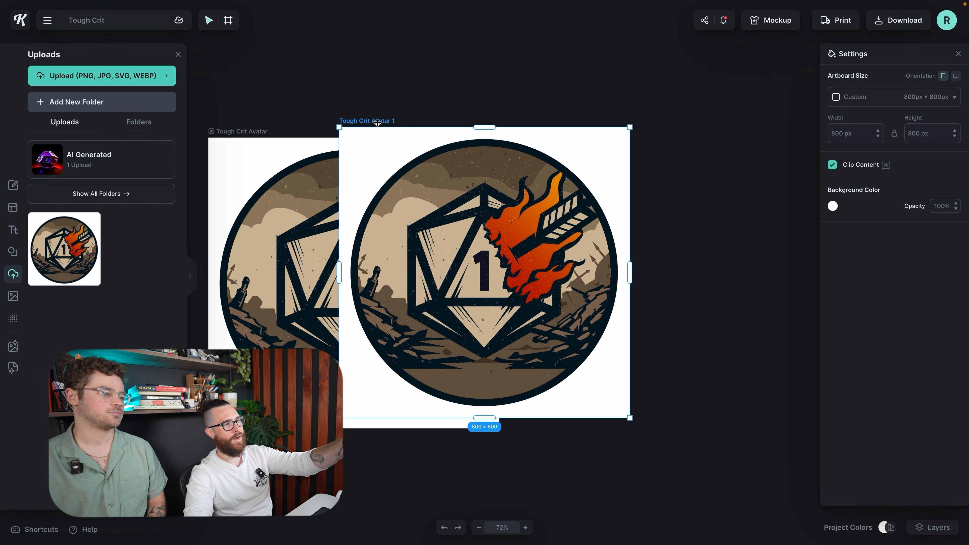
Duplicate the Tough Crit Avatar artboard and place the copy directly beside the original.
left_click_drag(375, 122, 546, 134)
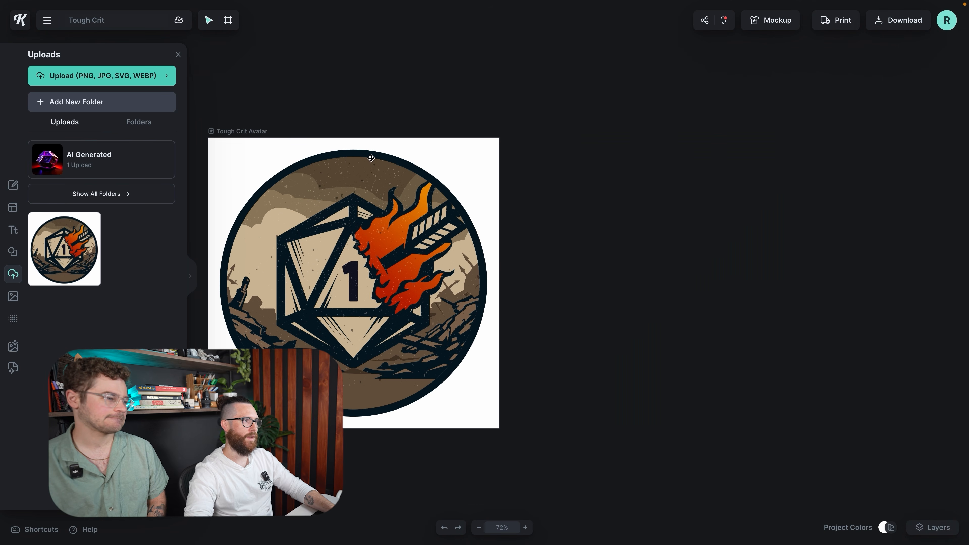
scroll(371, 159, "left", 1)
left_click(257, 131)
scroll(439, 158, "left", 1)
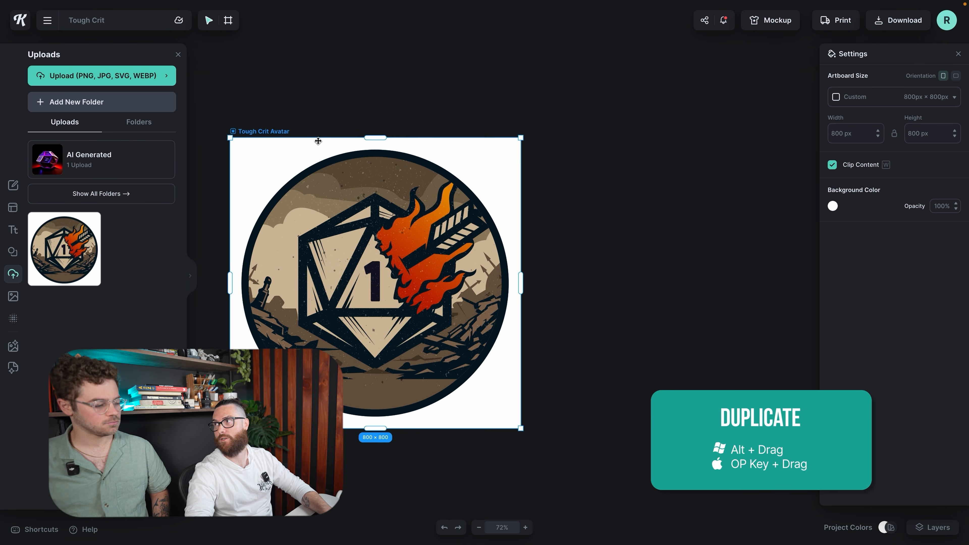
left_click_drag(277, 131, 575, 132)
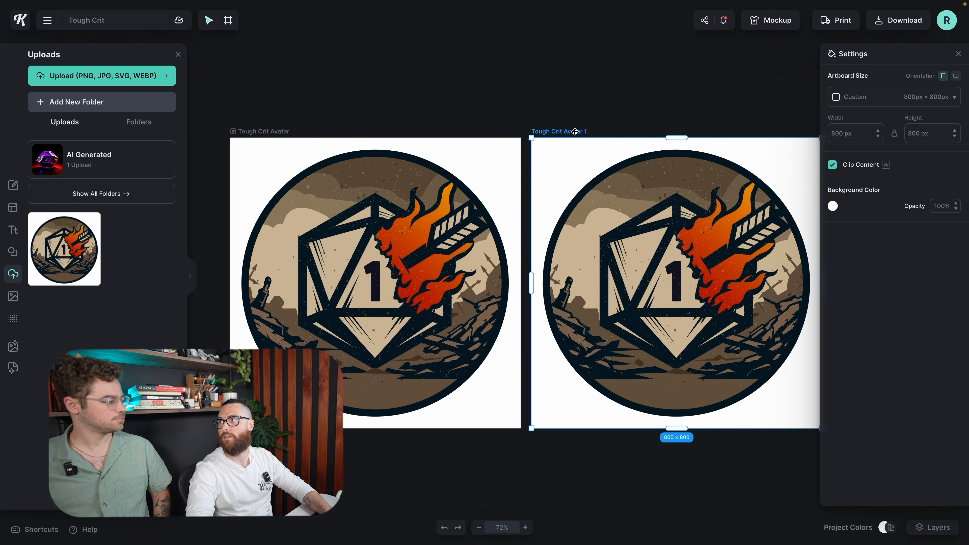
scroll(575, 132, "right", 2)
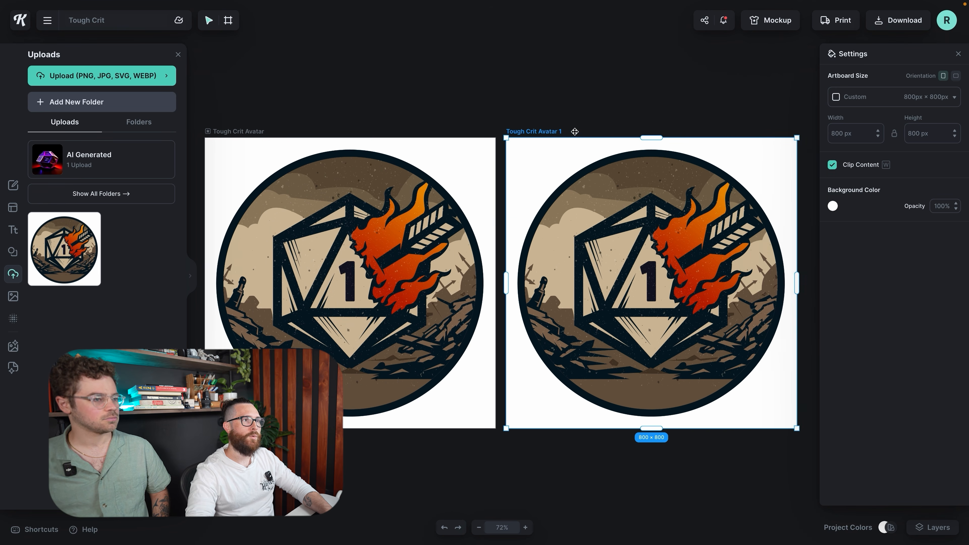
Rename the duplicated artboard as Watermark.
left_click(448, 117)
left_click(517, 132)
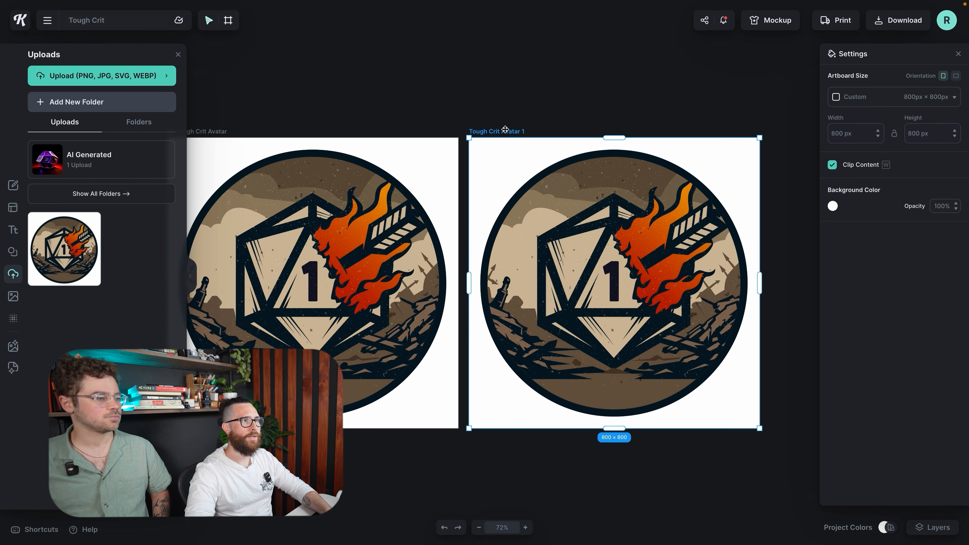
double_click(518, 132)
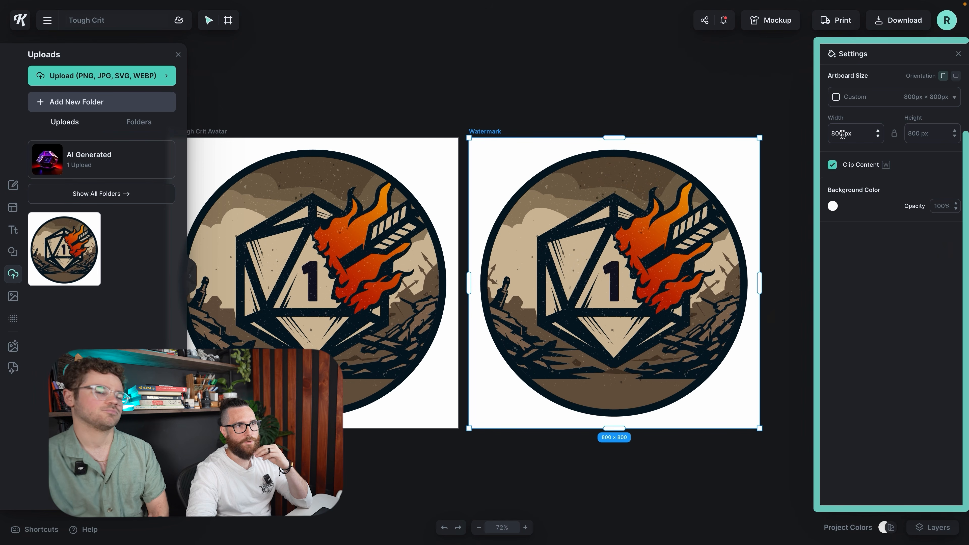
Resize the Watermark artboard to 150 px wide and 150 px high.
left_click(838, 135)
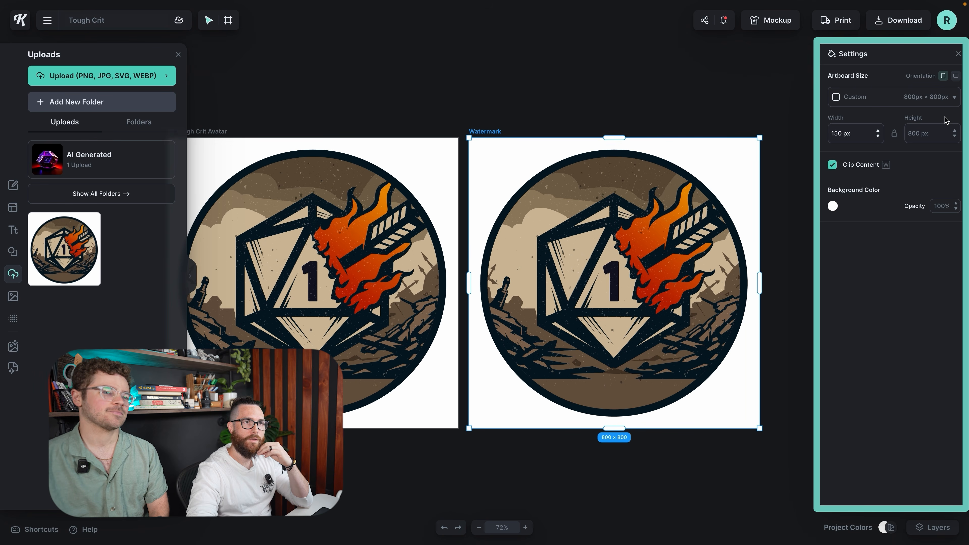
type("150")
left_click(912, 133)
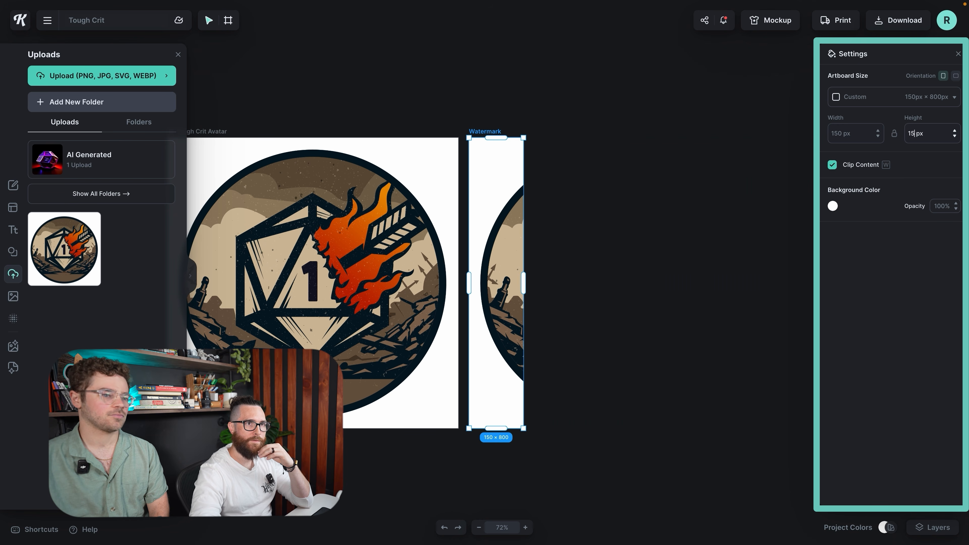
key("Return")
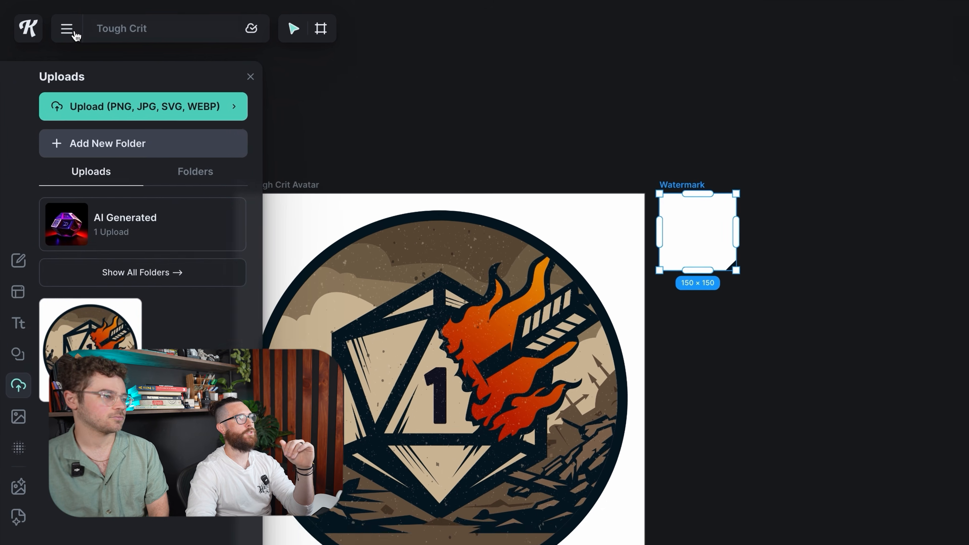
View where the project's measurement units can be changed, then leave the unit options.
left_click(45, 20)
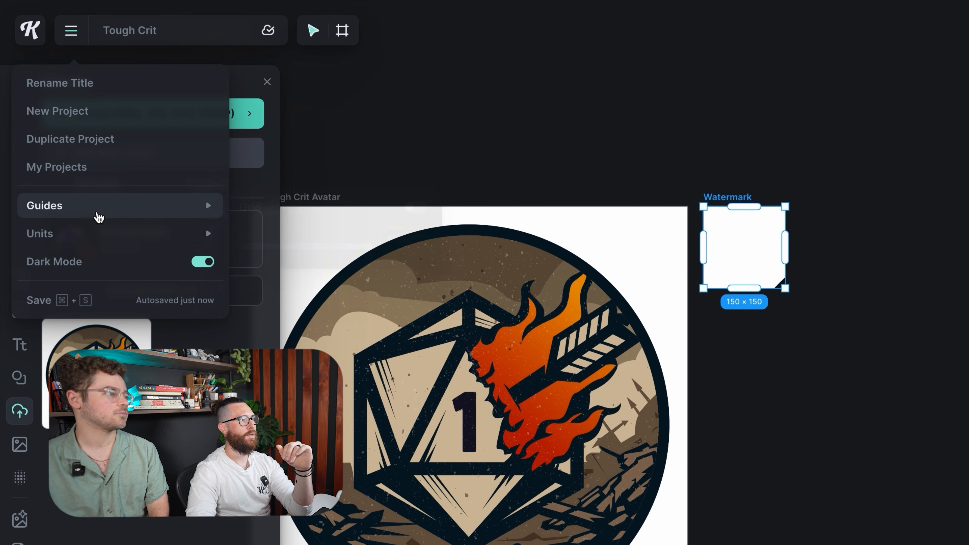
mouse_move(132, 237)
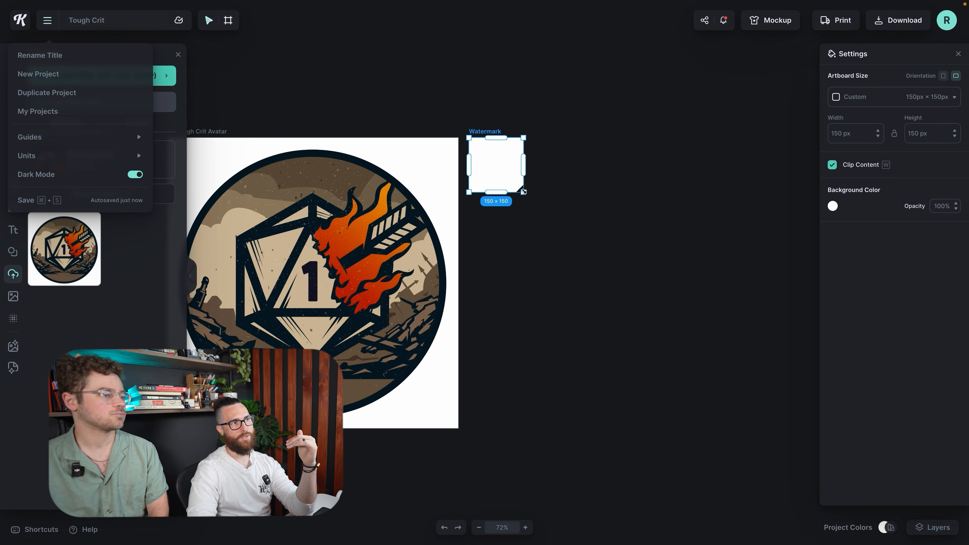
left_click(783, 285)
Scale down the logo image and center it so the whole circle fits inside the Watermark artboard.
left_click_drag(522, 190, 497, 161)
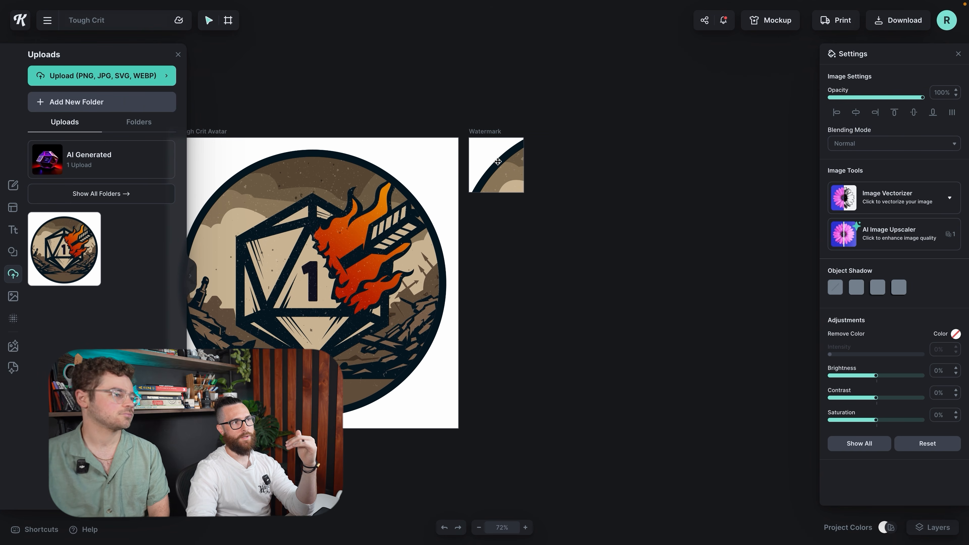
left_click_drag(739, 105, 511, 232)
left_click_drag(507, 324, 495, 186)
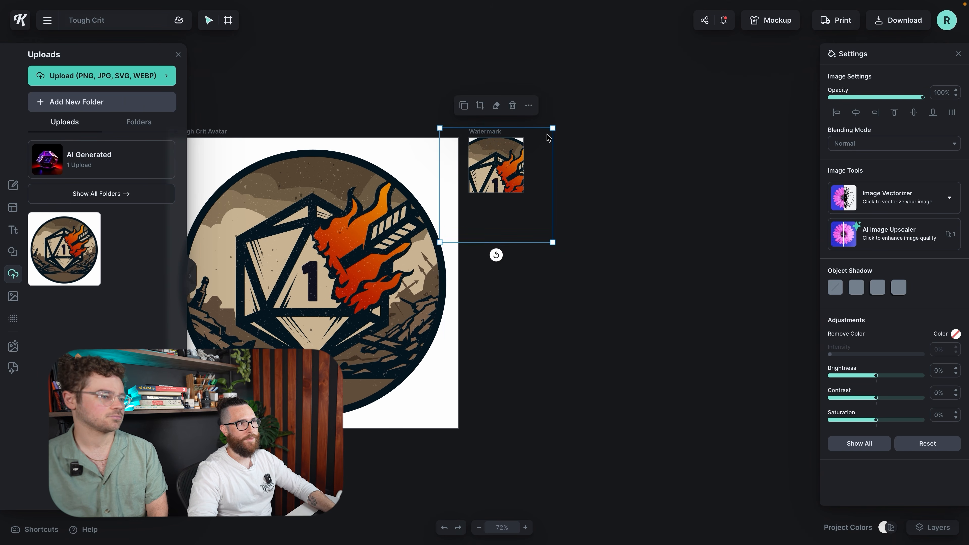
left_click_drag(552, 130, 496, 144)
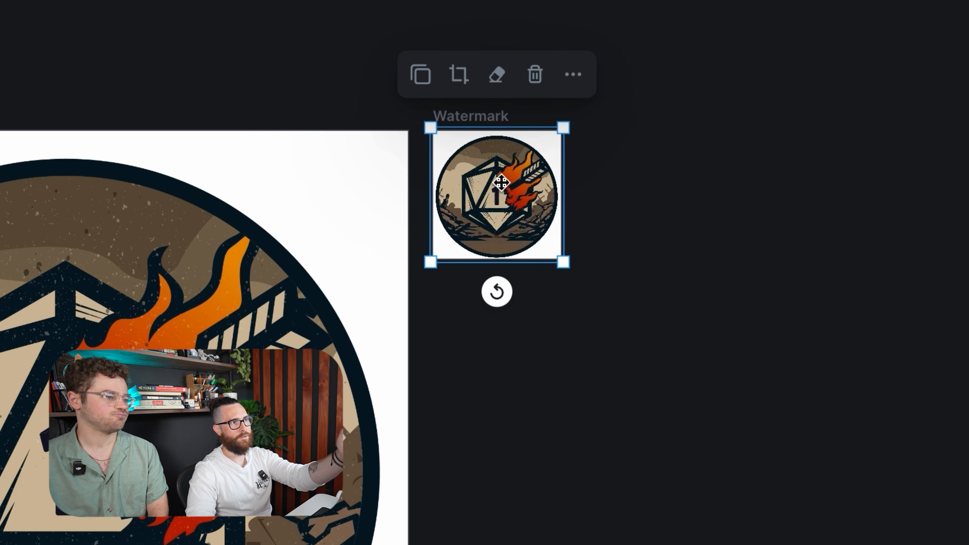
left_click_drag(497, 181, 501, 181)
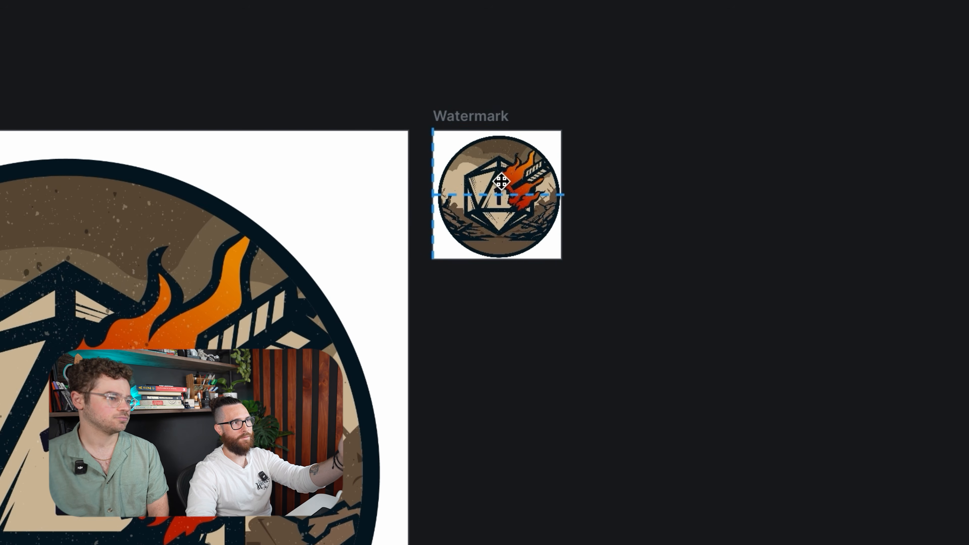
left_click_drag(498, 181, 498, 182)
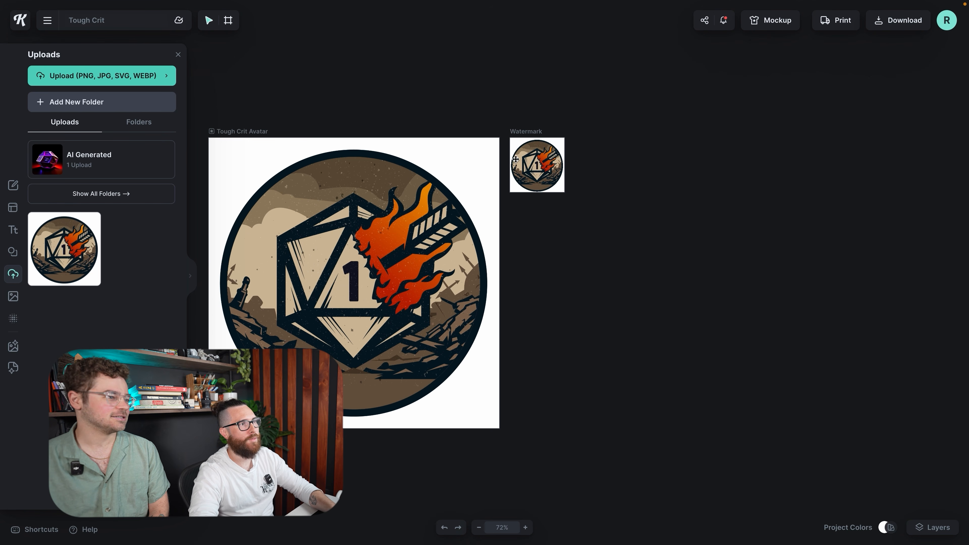
Download the Tough Crit Avatar artboard as an 800 × 800 px PNG with the background removed, saving it to Downloads.
left_click(245, 131)
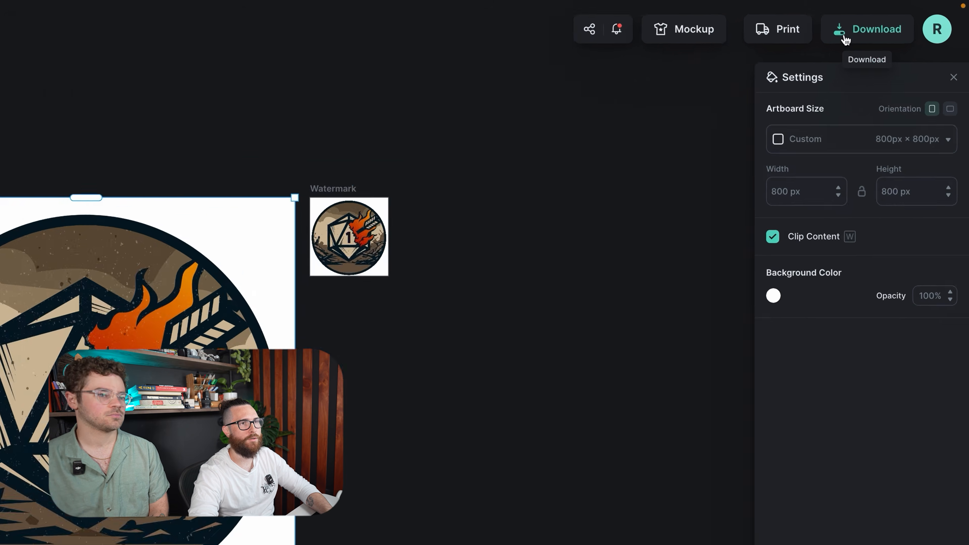
left_click(882, 20)
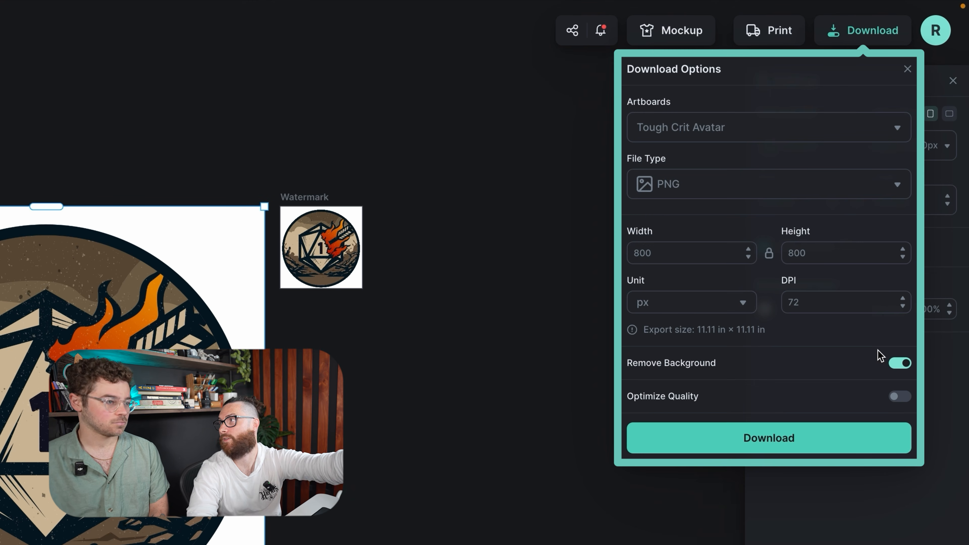
left_click(782, 438)
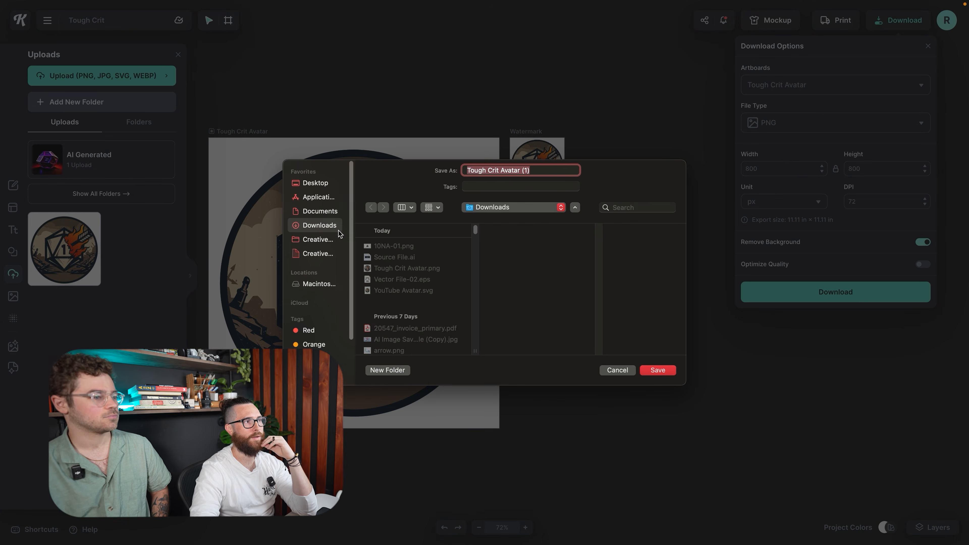
left_click(666, 371)
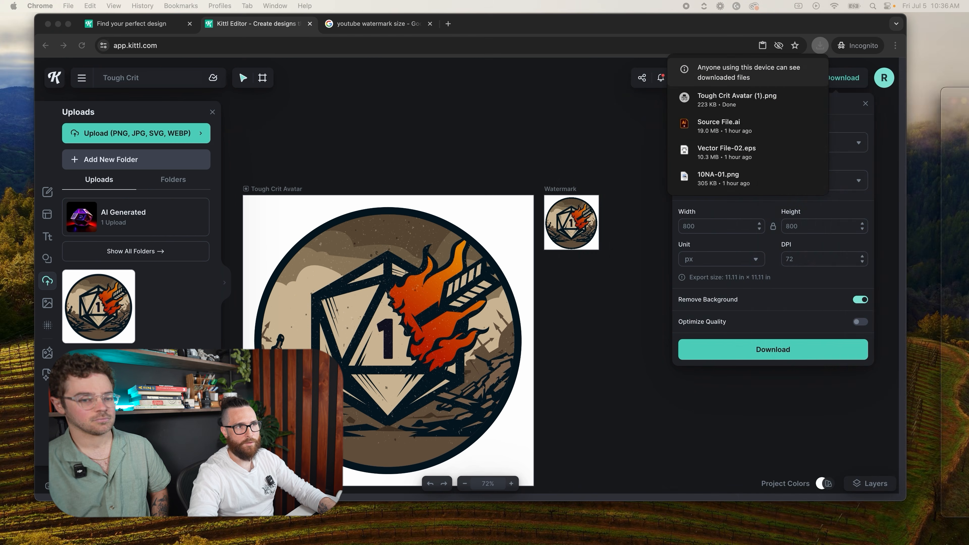
Examine the exported avatar PNG in Preview, close it and return to the full-screen Kittl editor.
left_click_drag(968, 99, 500, 74)
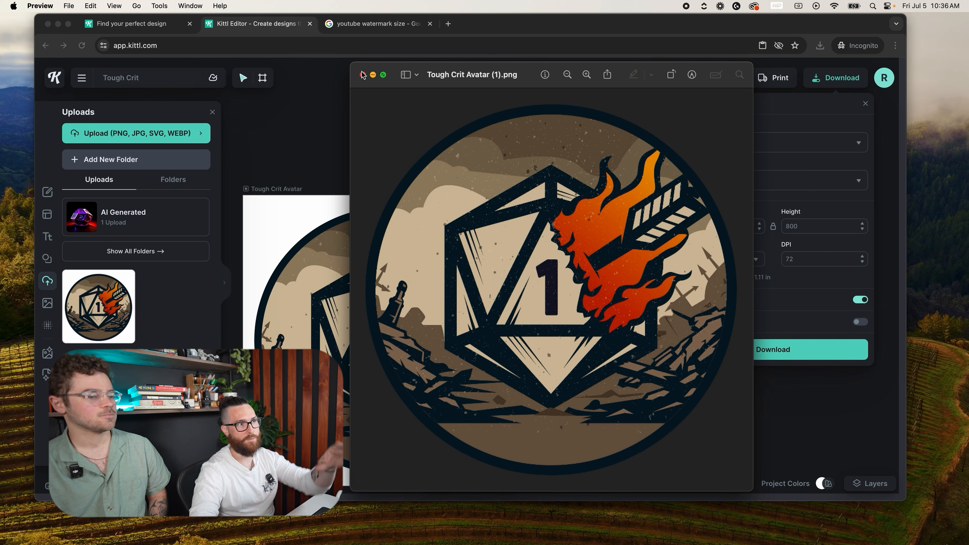
left_click(363, 75)
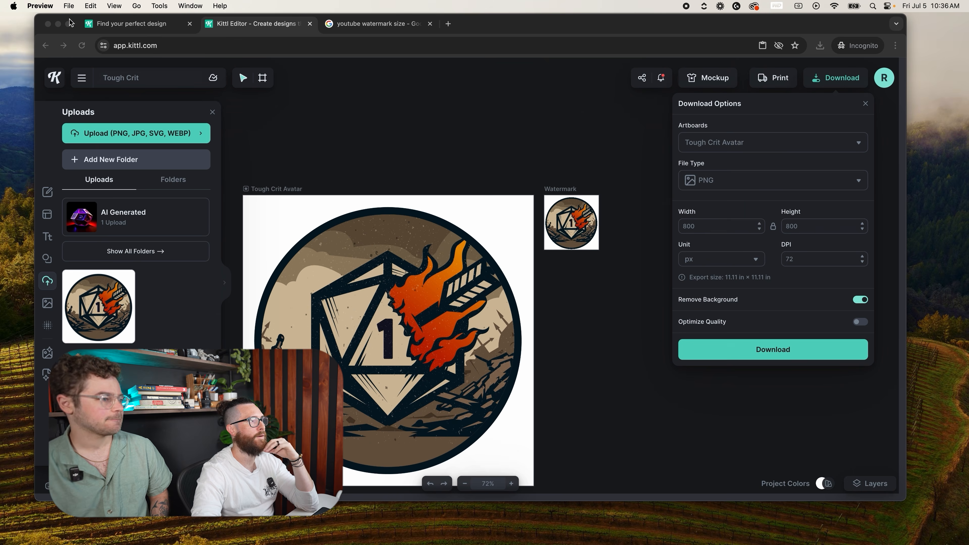
key("ctrl+super+f")
Download the Watermark artboard as a 150 × 150 px background-free PNG named Tough Crit Watermark, saved to Downloads.
left_click(515, 127)
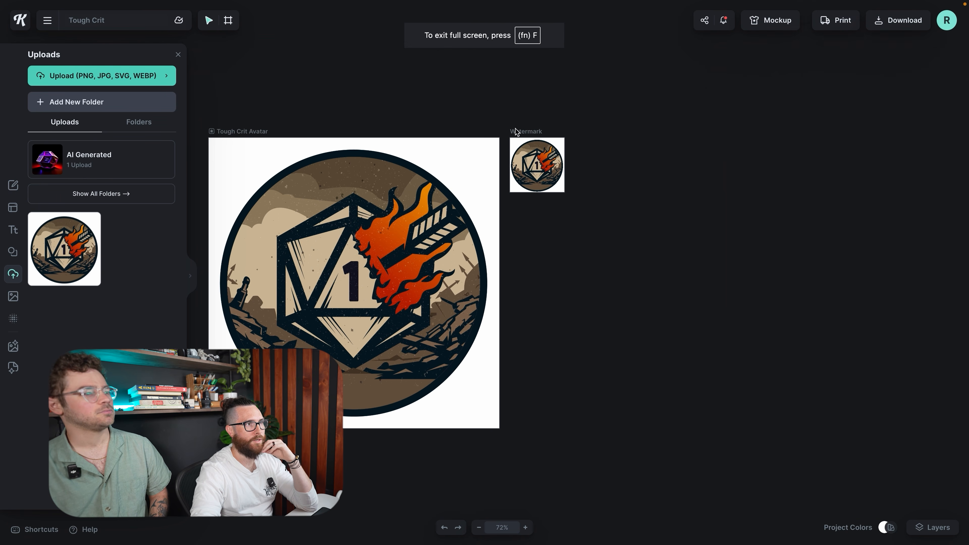
left_click(522, 132)
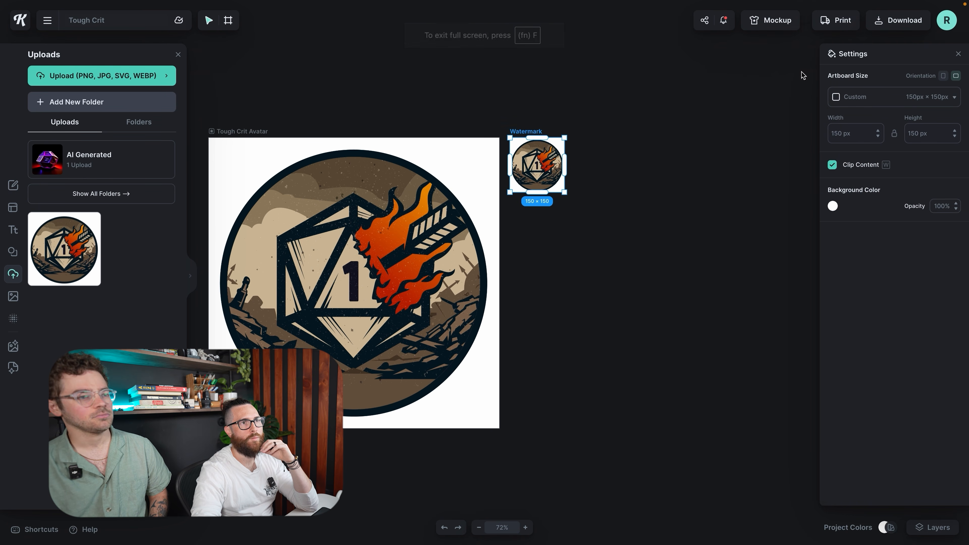
left_click(907, 22)
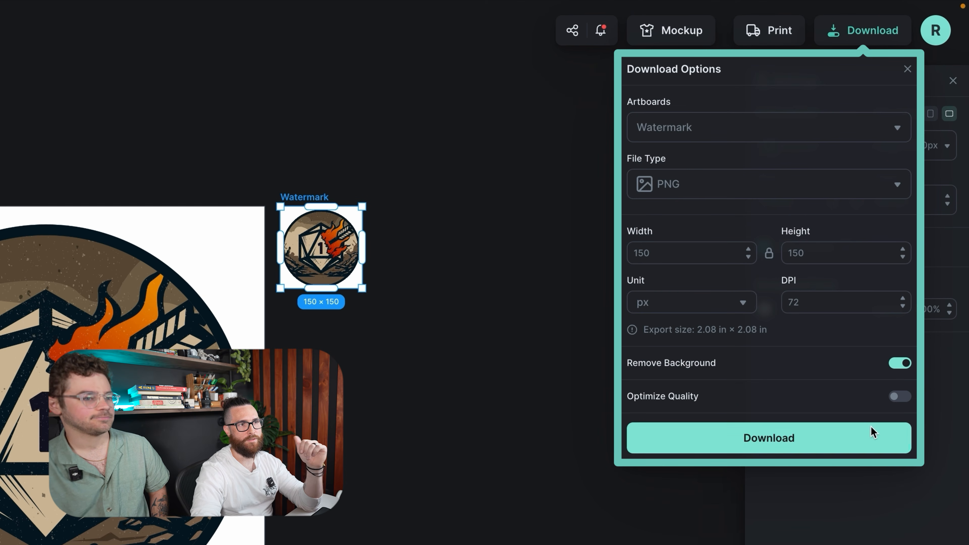
left_click(810, 445)
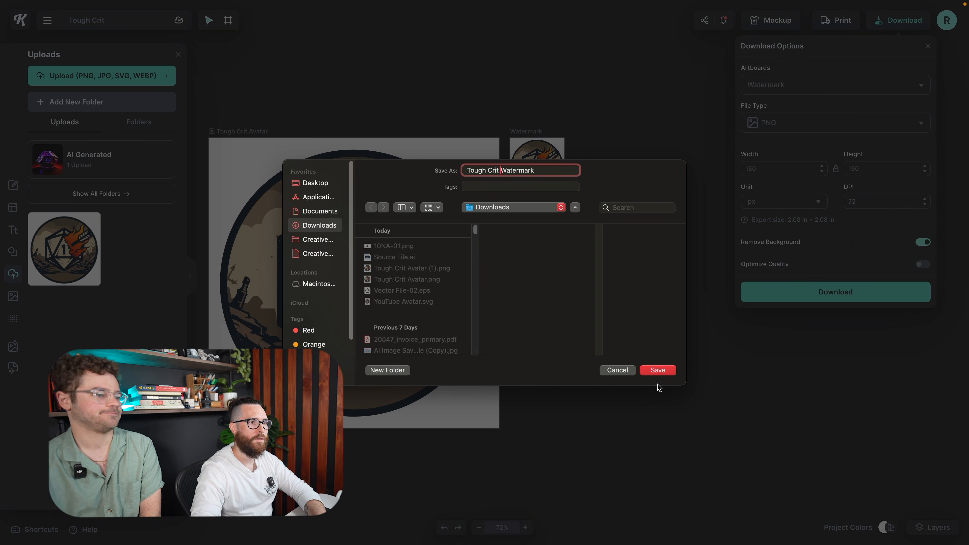
left_click(648, 372)
left_click(929, 46)
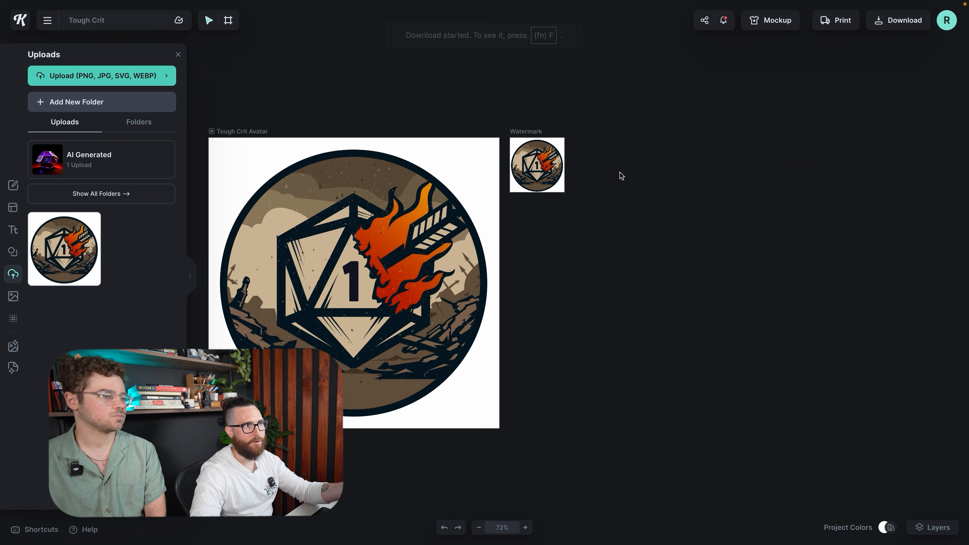
Search the template library for "channel art".
scroll(619, 173, "down", 2)
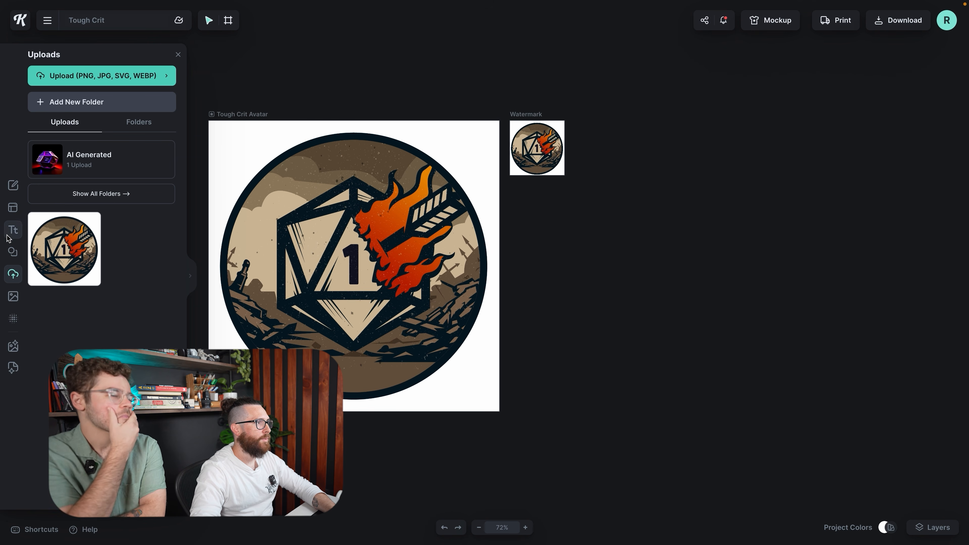
left_click(13, 209)
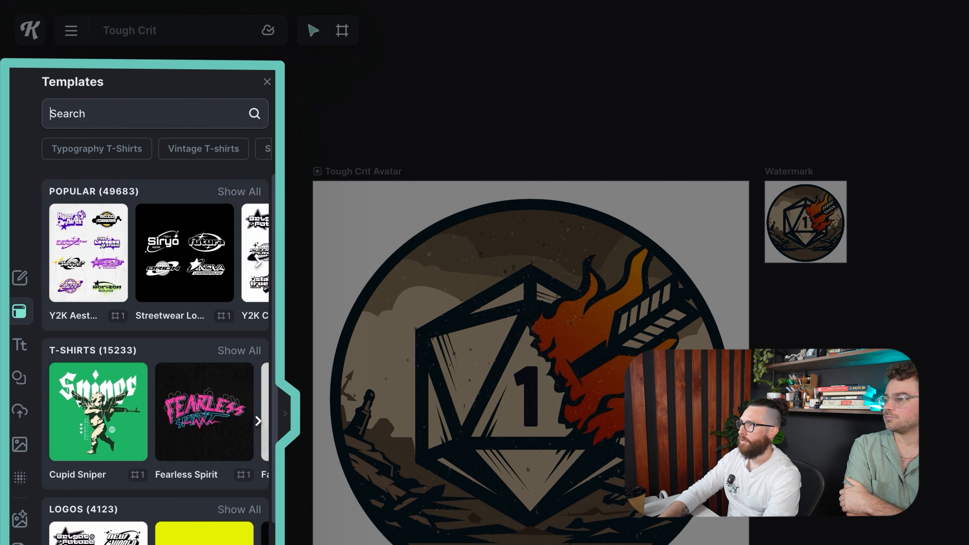
type("channel art")
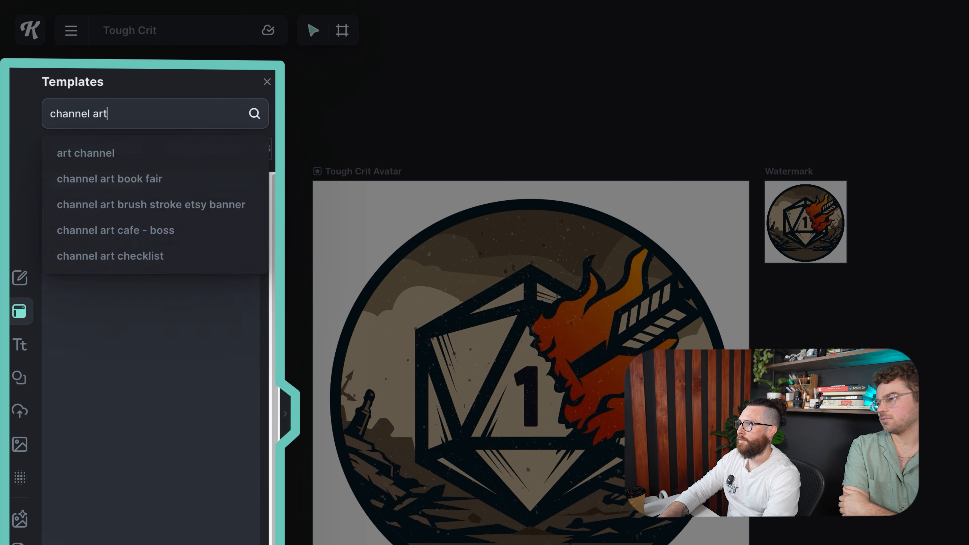
key("Return")
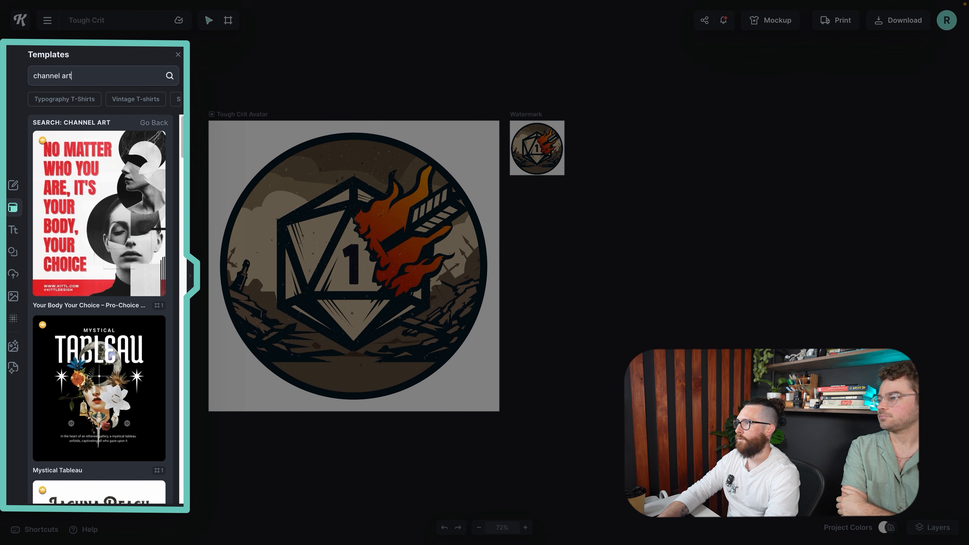
Search the template library for "channel banner" instead and expand the results to a full-width view.
key("BackSpace")
key("BackSpace")
key("BackSpace")
key("BackSpace")
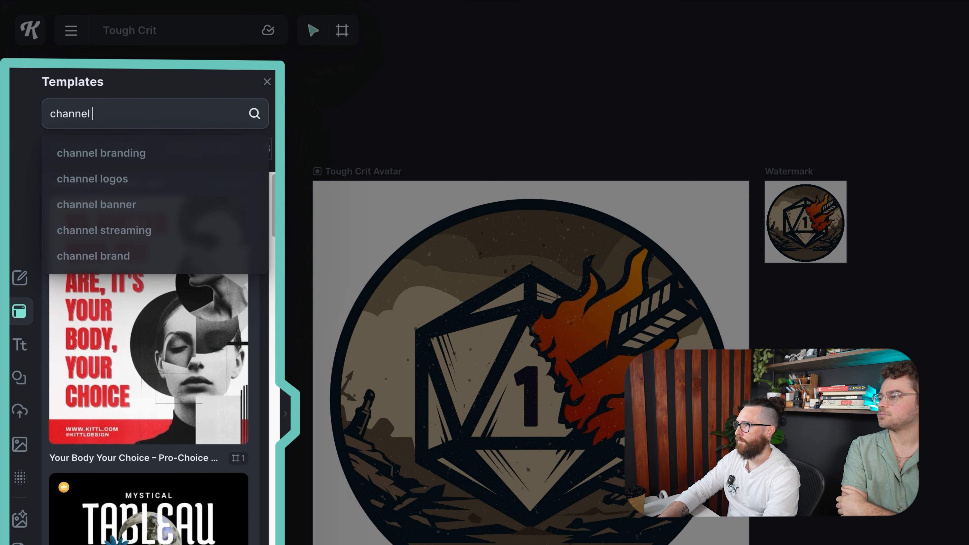
type("banner")
key("Return")
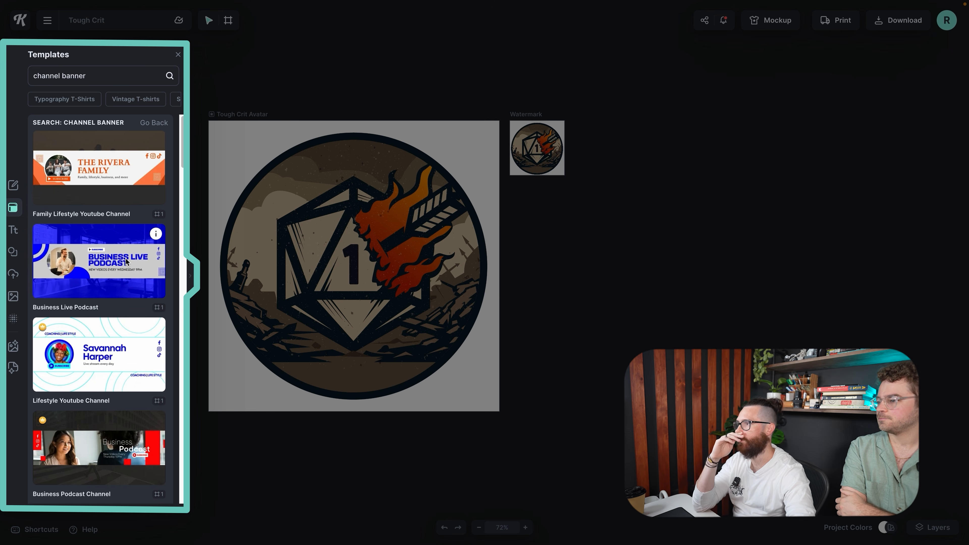
scroll(131, 299, "down", 1)
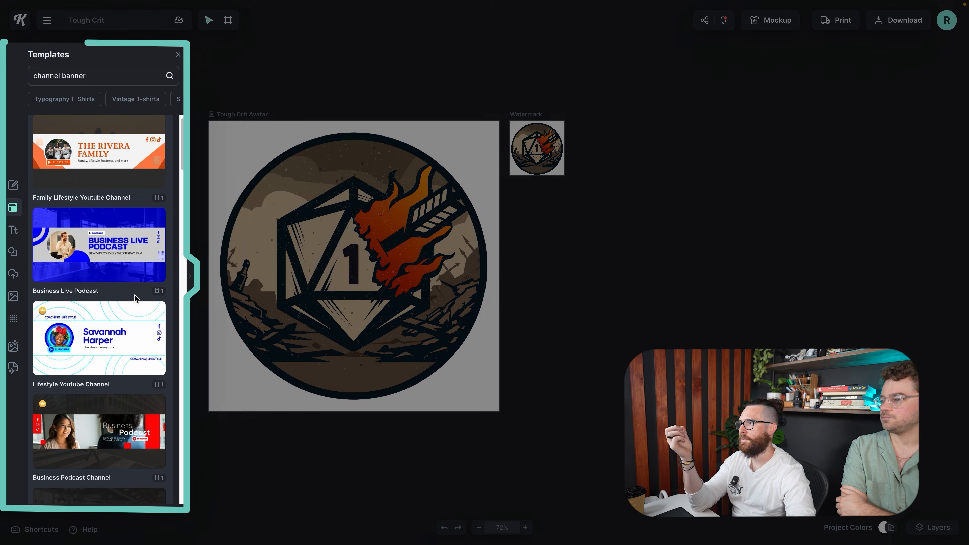
left_click(191, 275)
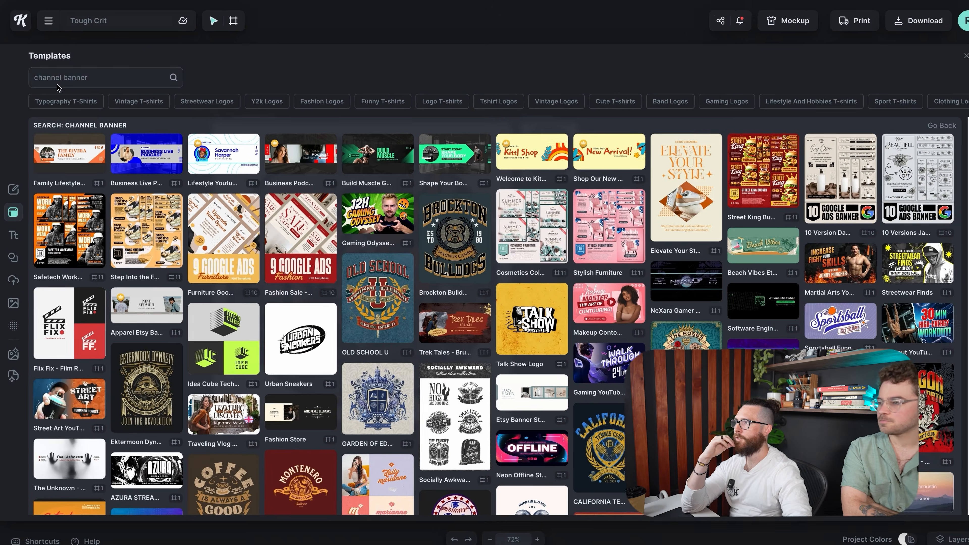
Search the template library for "youtube banner" and browse the results.
double_click(55, 78)
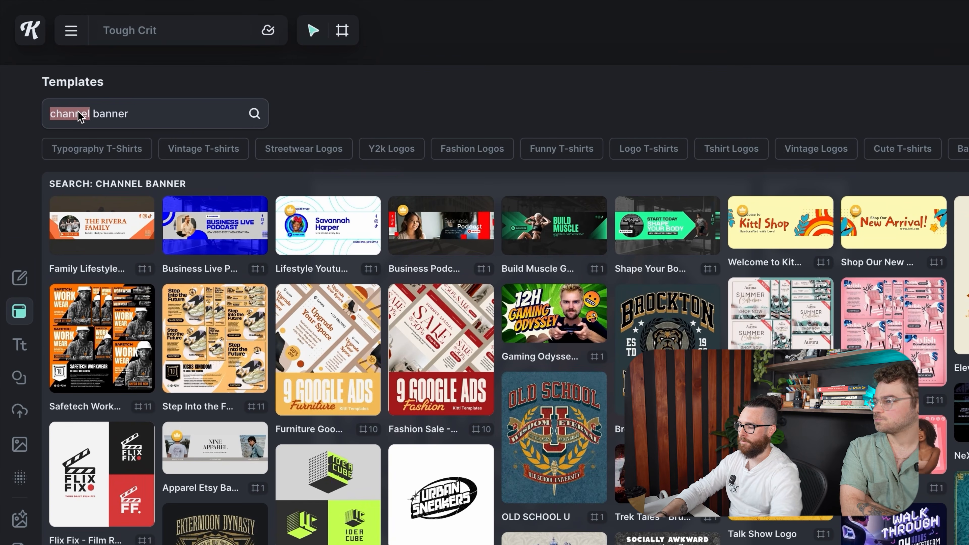
type("youtube")
key("Return")
scroll(742, 320, "down", 5)
scroll(743, 320, "down", 5)
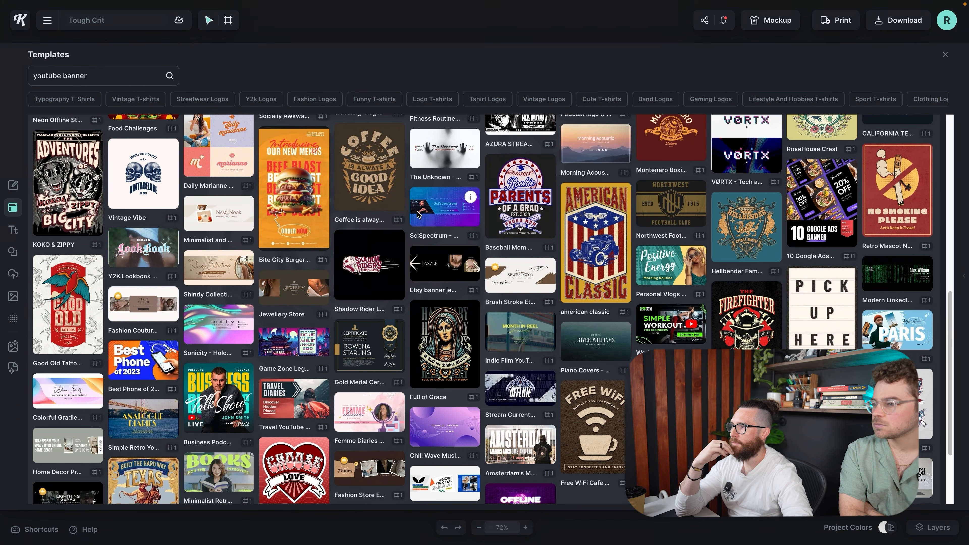
scroll(473, 217, "down", 2)
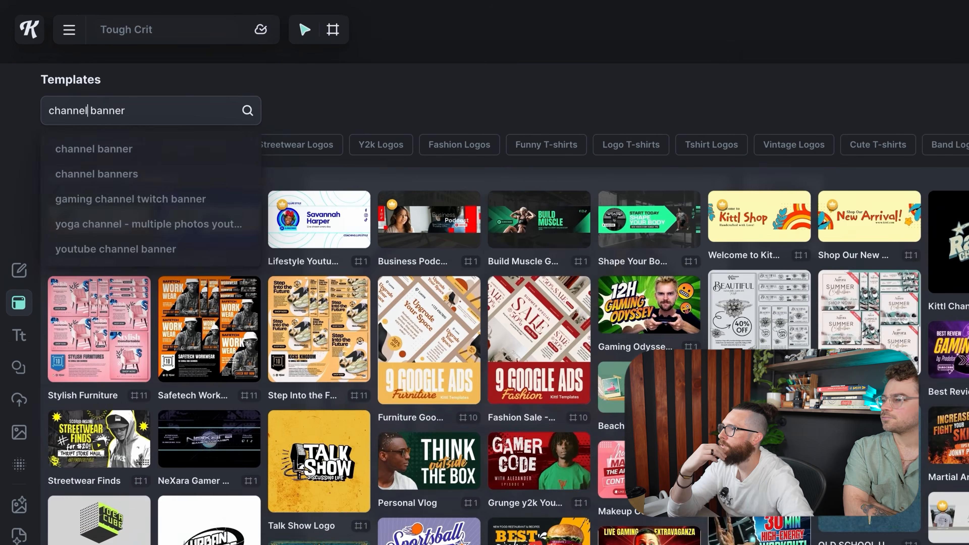
Search the template library for "channel banner" again and add the Max Gaming - Gradient Youtube Banner template to the project.
key("Return")
scroll(635, 326, "down", 6)
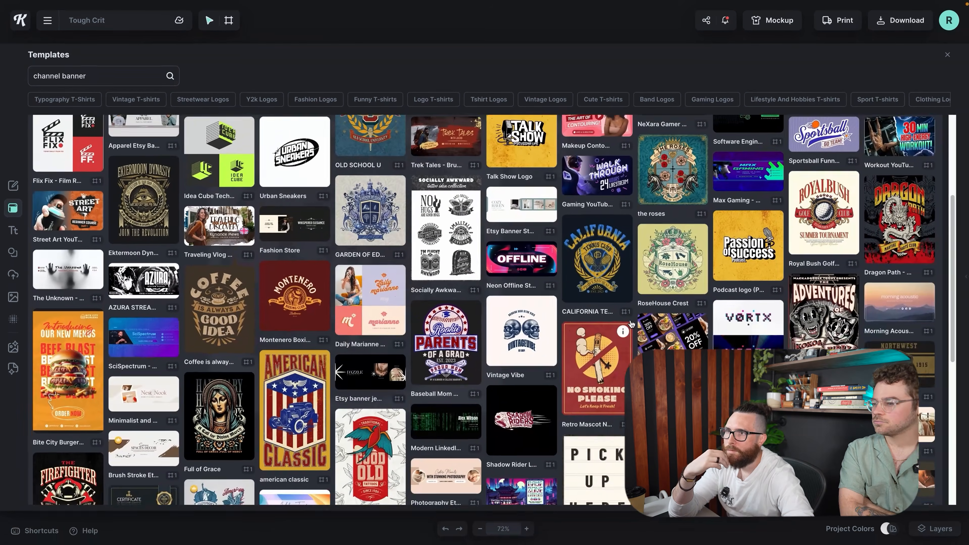
scroll(635, 326, "down", 2)
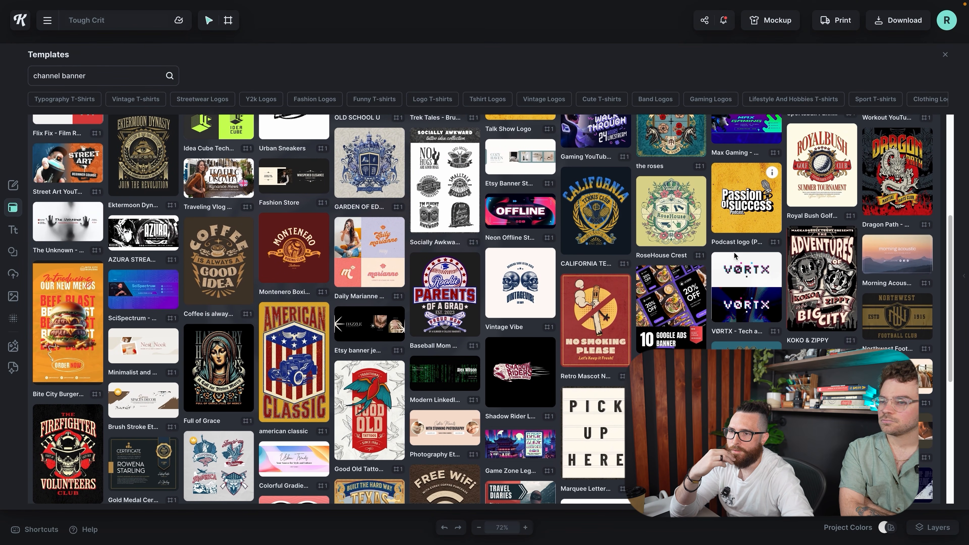
scroll(735, 255, "down", 4)
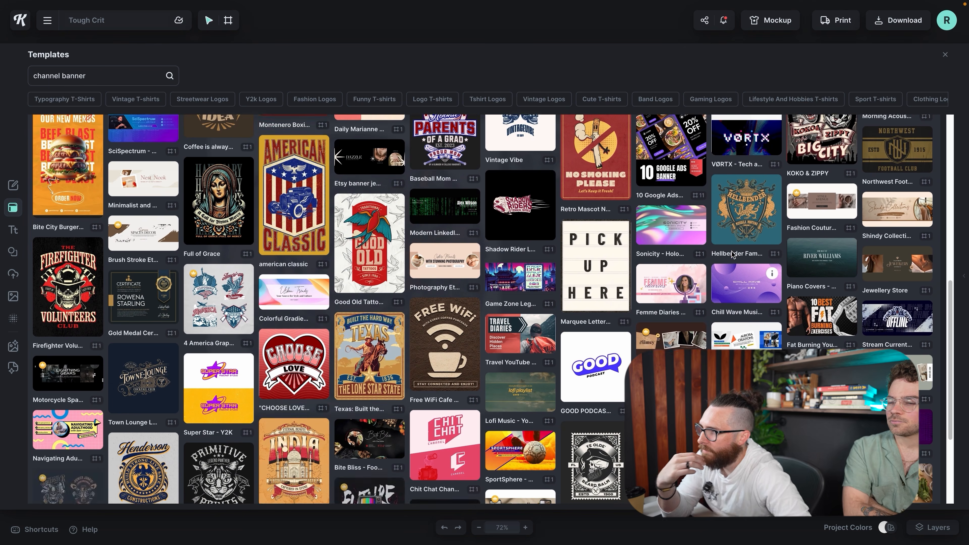
scroll(734, 255, "up", 9)
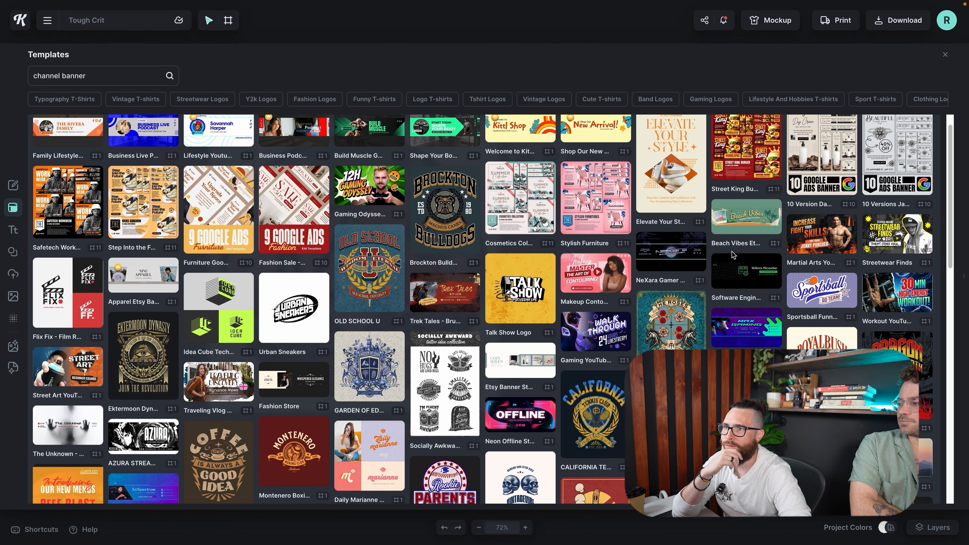
left_click(760, 326)
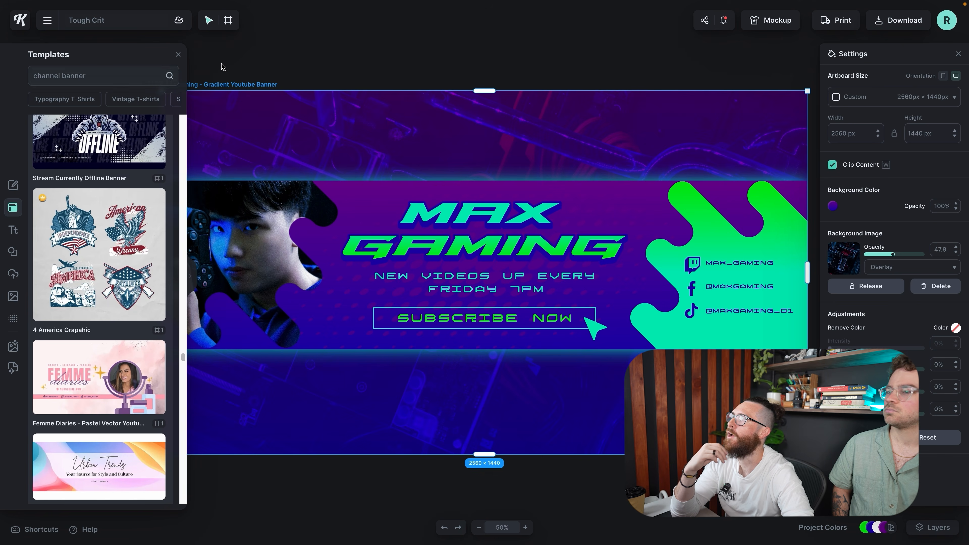
Move the Max Gaming banner artboard directly beneath the Watermark artboard, aligned with its left edge.
left_click_drag(228, 84, 568, 214)
scroll(457, 211, "right", 6)
scroll(457, 211, "down", 2)
scroll(459, 215, "right", 4)
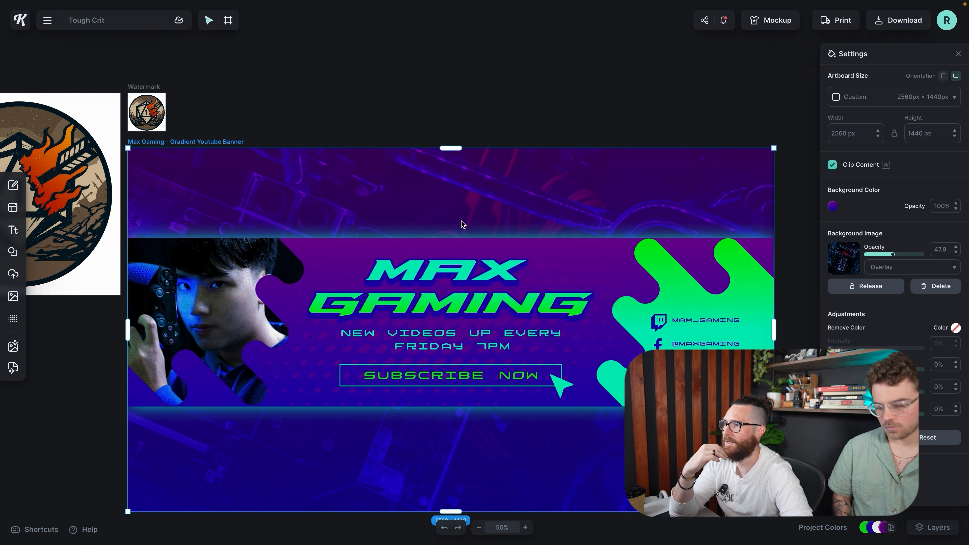
scroll(486, 254, "down", 2)
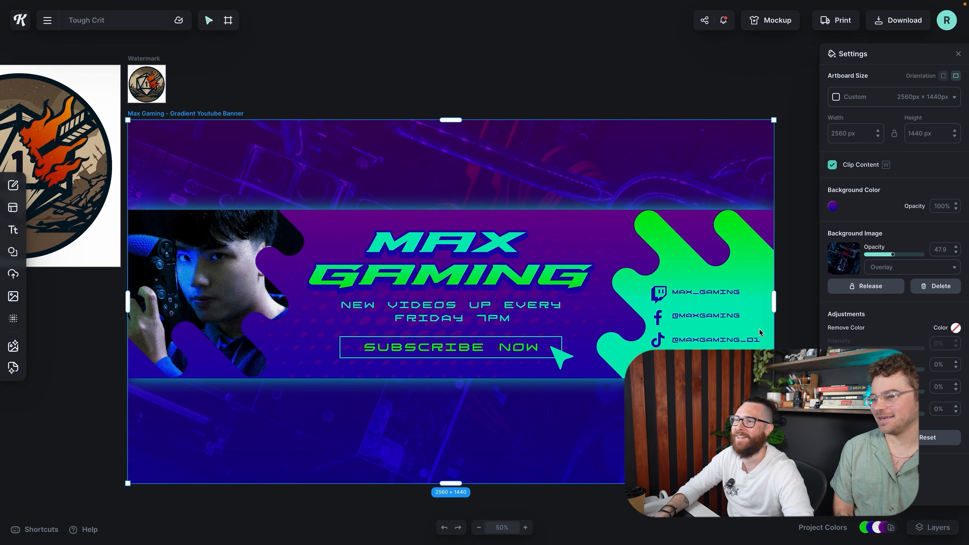
scroll(797, 288, "left", 1)
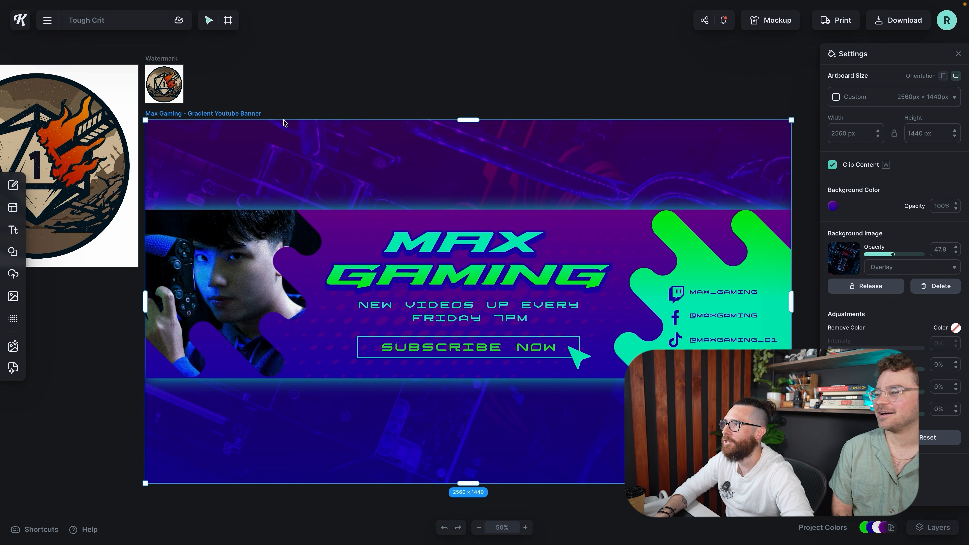
left_click_drag(219, 111, 221, 127)
scroll(473, 208, "down", 1)
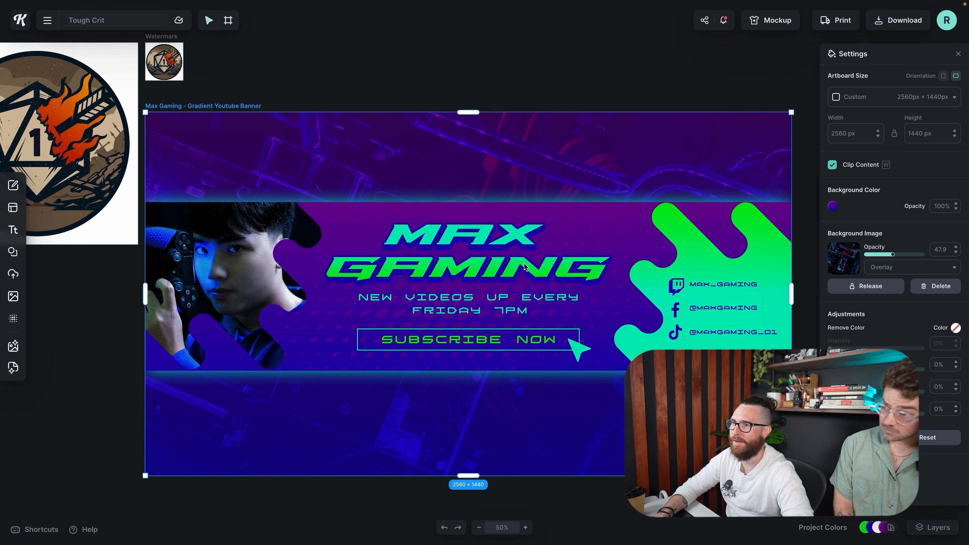
Delete the masked gamer photo and the social media handles with their icons from the banner.
left_click(747, 127)
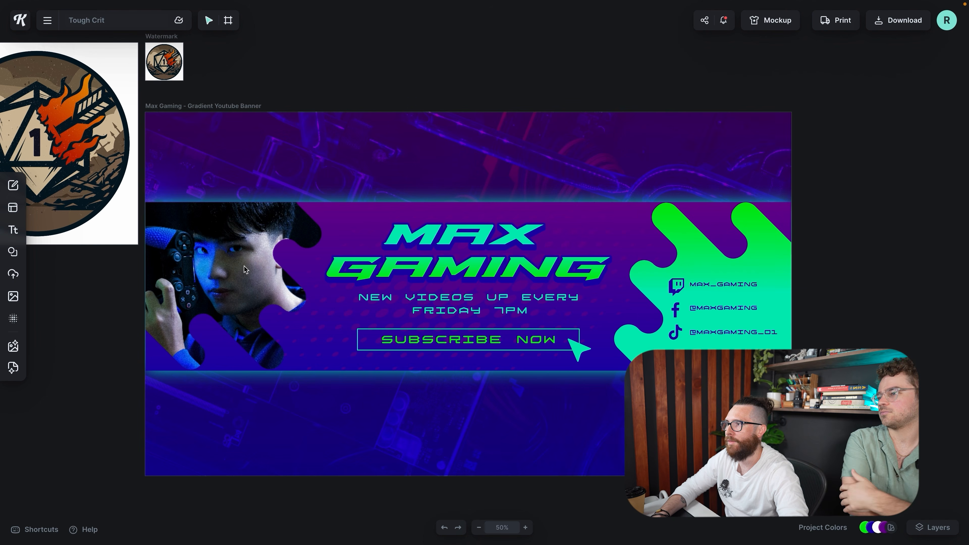
left_click(246, 269)
left_click_drag(232, 259, 196, 272)
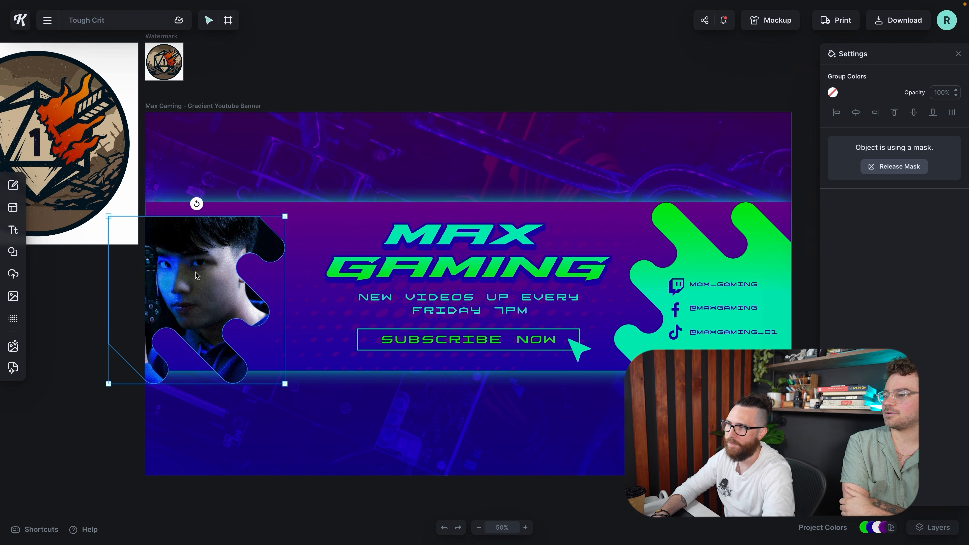
key("Delete")
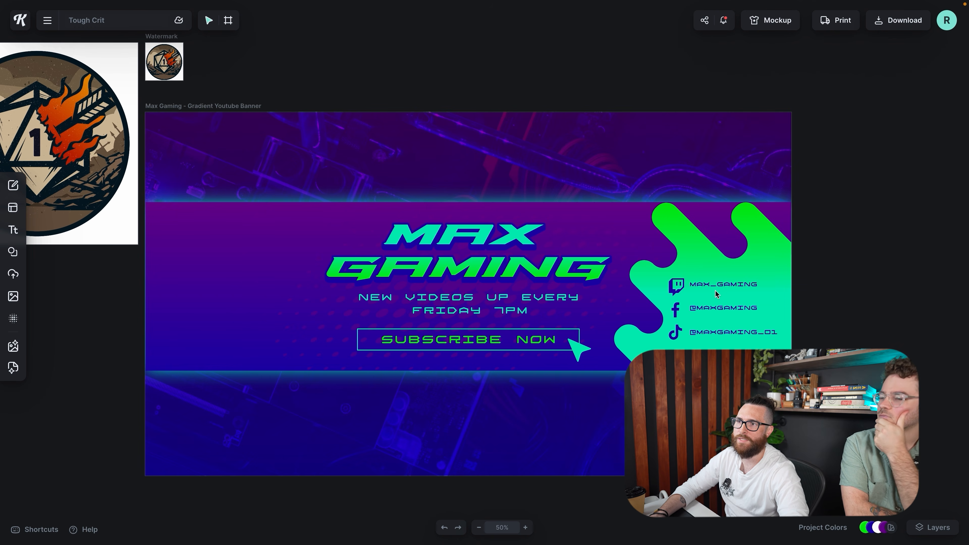
left_click(728, 285)
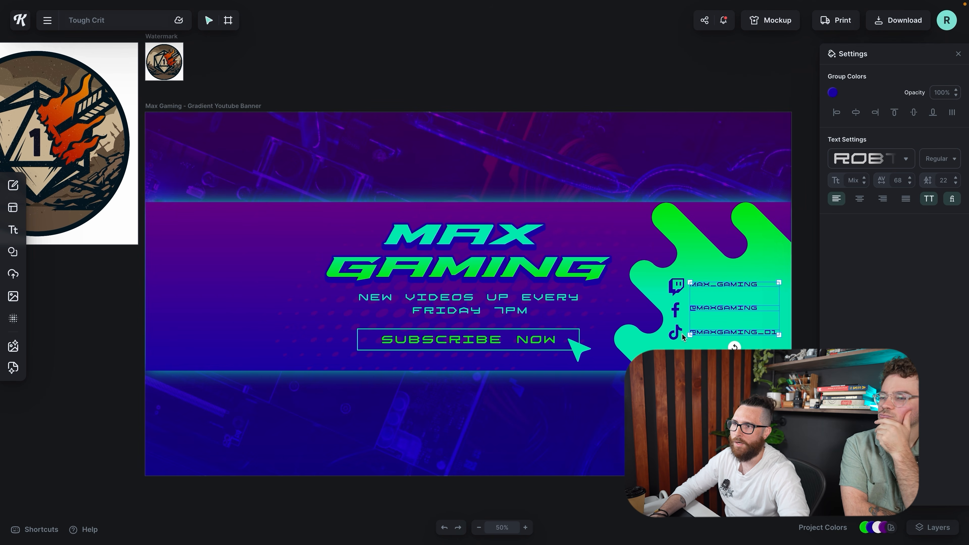
left_click(693, 291)
key("Delete")
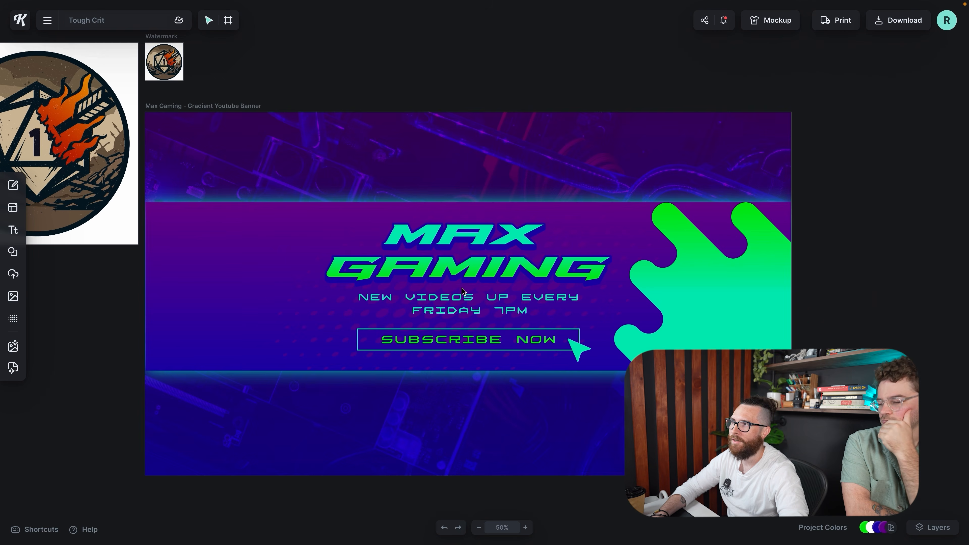
Preview the project color palettes on the banner and recolor it with the Day and Night palette.
scroll(462, 288, "left", 2)
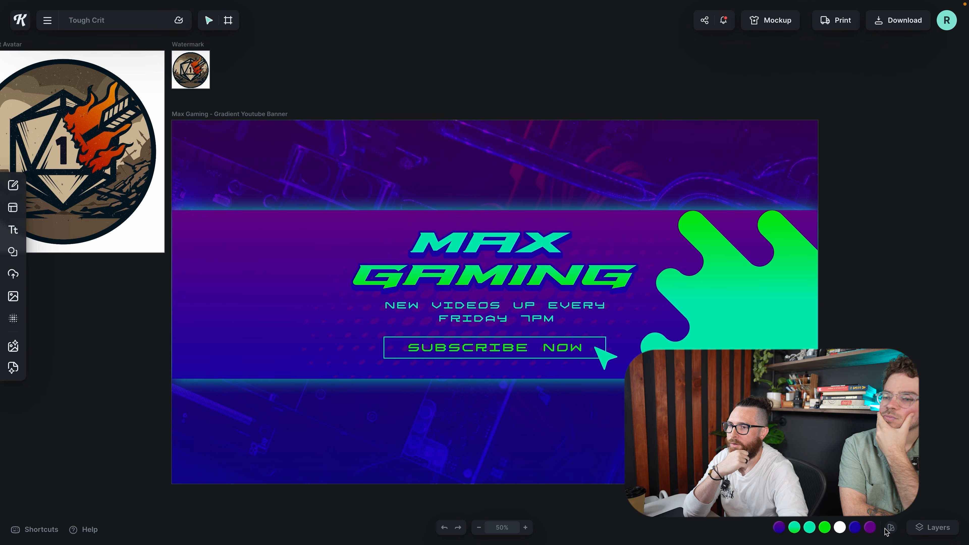
left_click(893, 528)
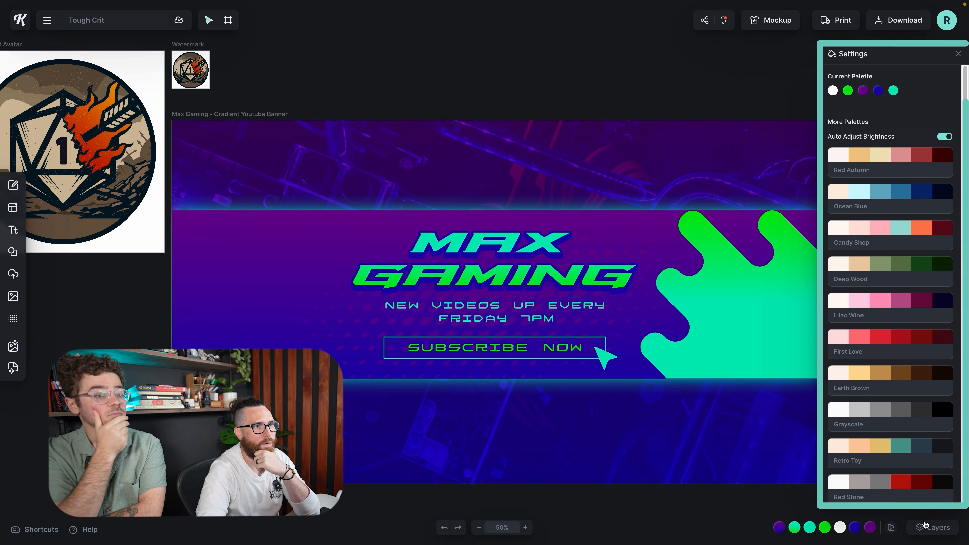
scroll(891, 287, "down", 2)
scroll(890, 286, "down", 2)
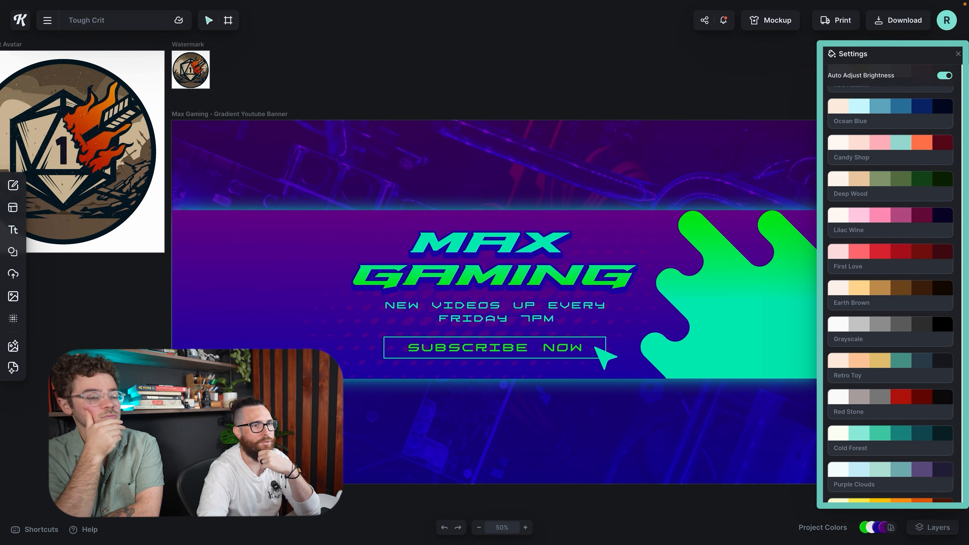
scroll(890, 286, "down", 2)
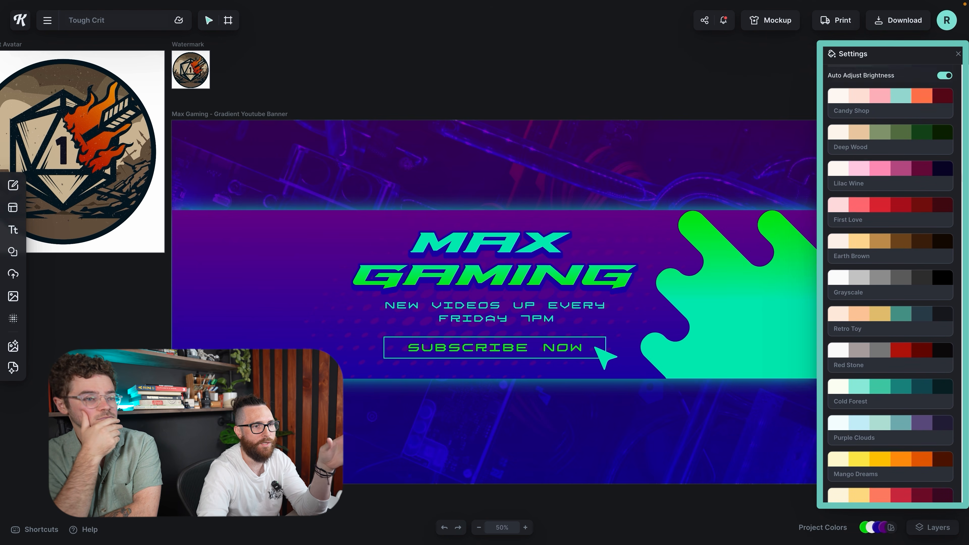
scroll(928, 299, "down", 6)
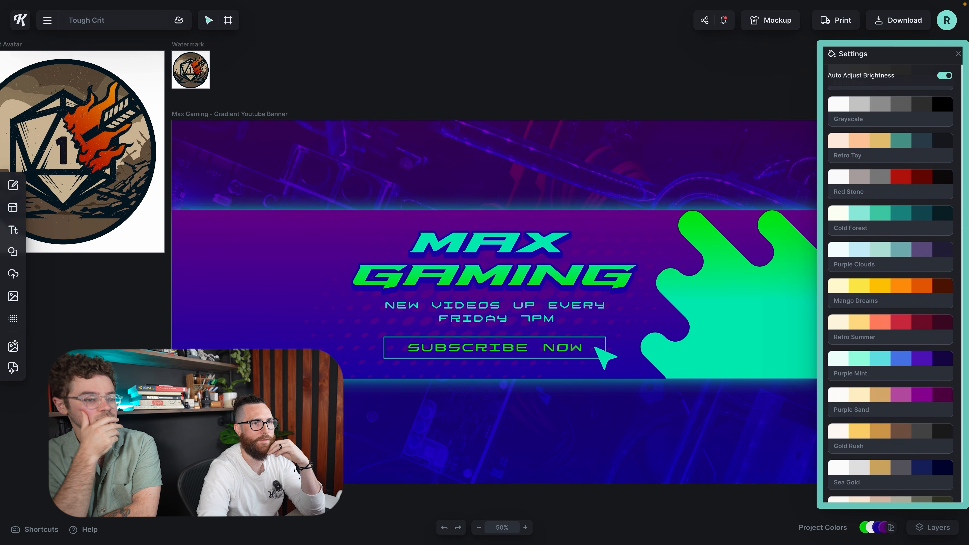
left_click(927, 299)
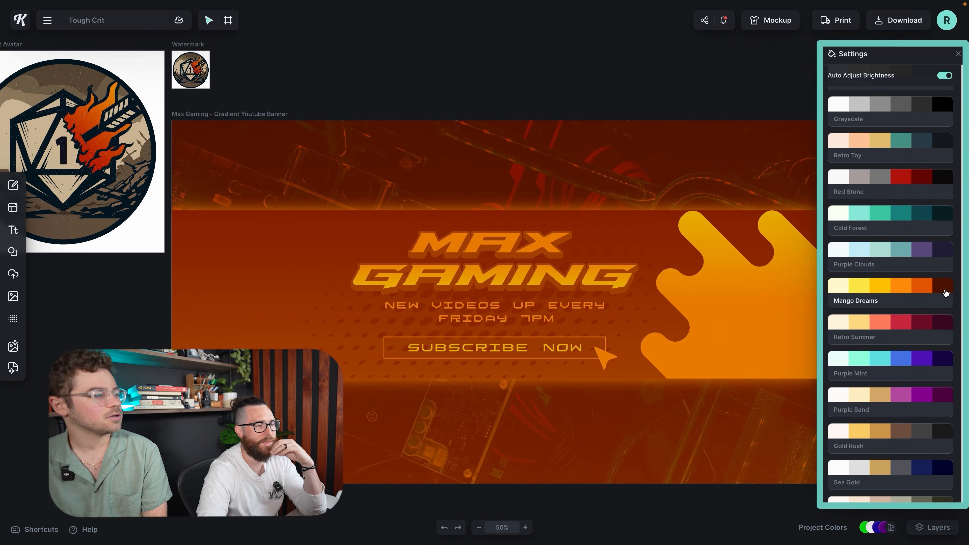
scroll(946, 293, "down", 2)
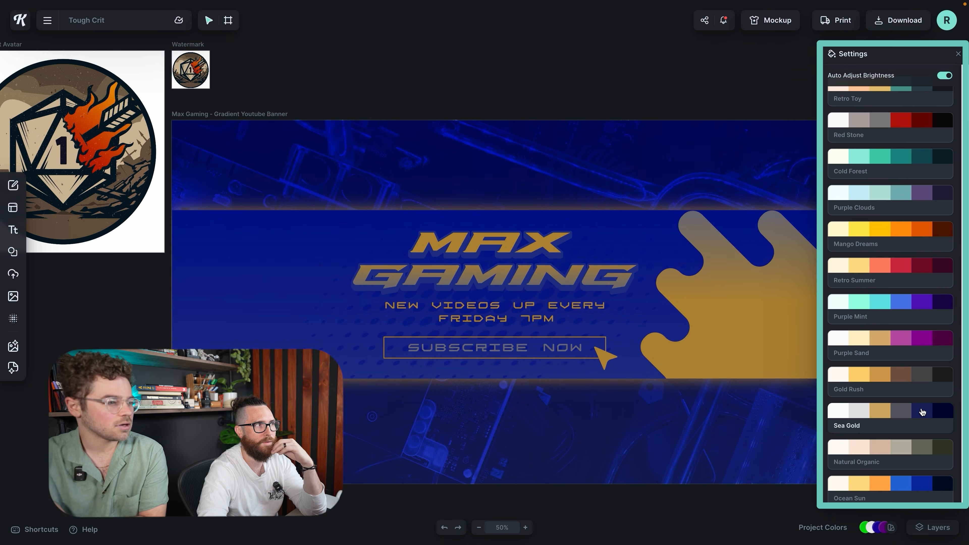
scroll(922, 412, "down", 8)
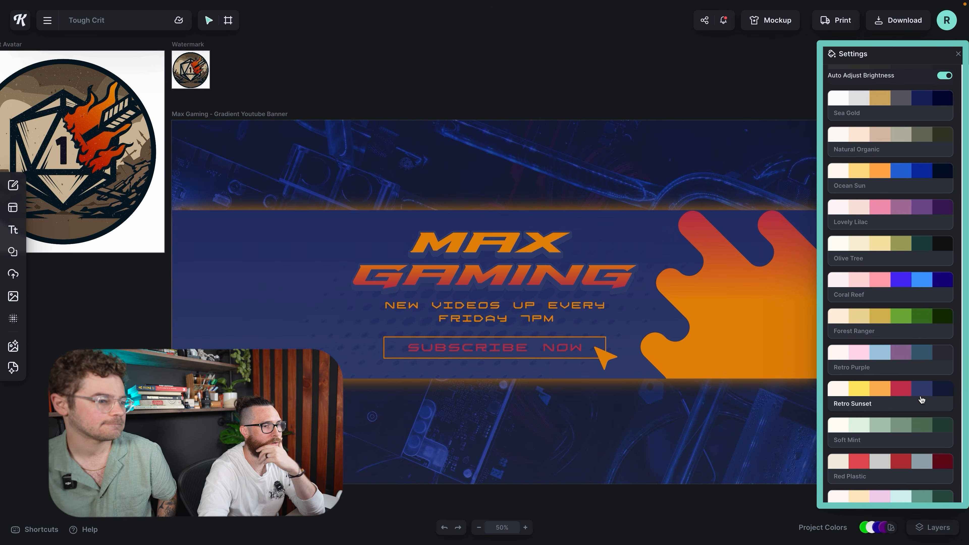
scroll(922, 400, "down", 1)
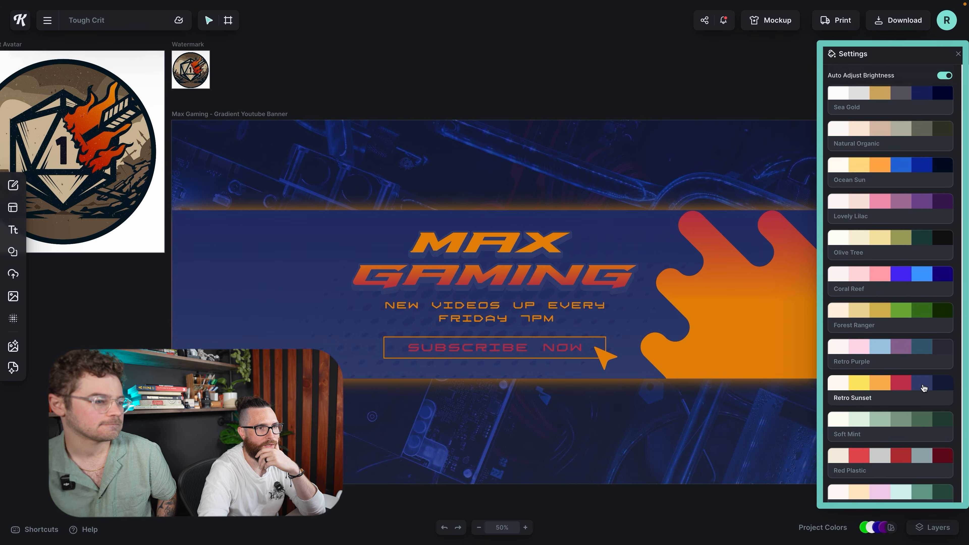
scroll(920, 420, "down", 4)
left_click(907, 480)
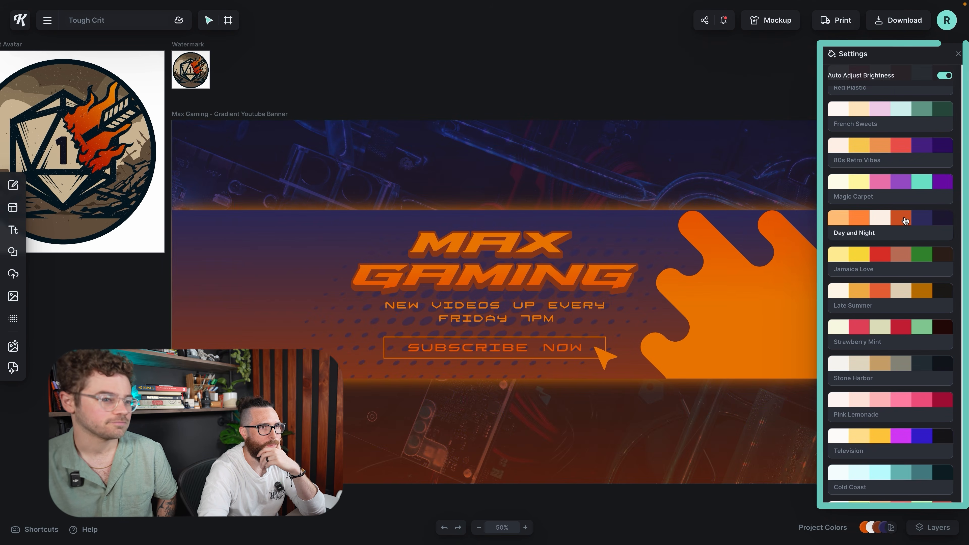
left_click(703, 93)
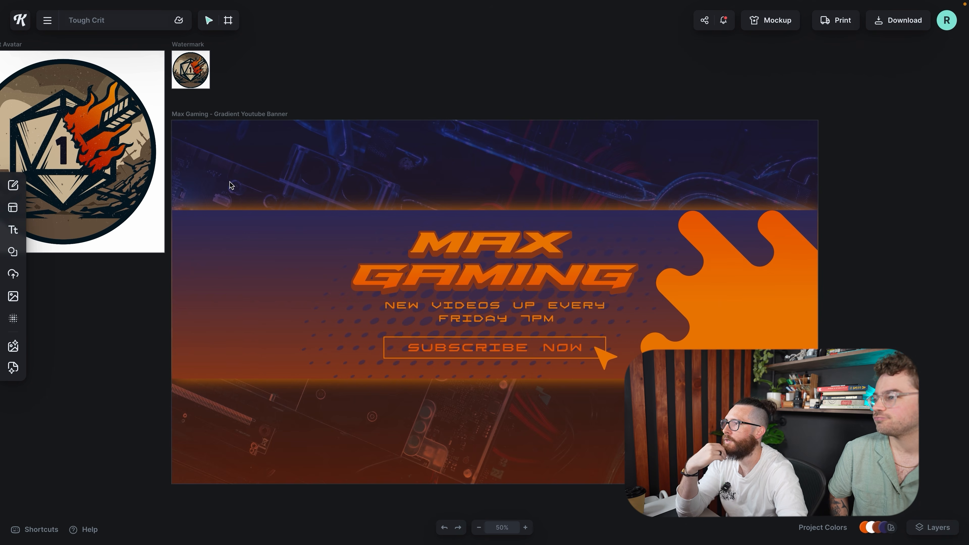
Add a square from the basic shapes, place it below the Tough Crit Avatar artboard and shrink it to about half the avatar's width.
scroll(262, 206, "left", 5)
scroll(244, 233, "left", 2)
scroll(245, 233, "up", 2)
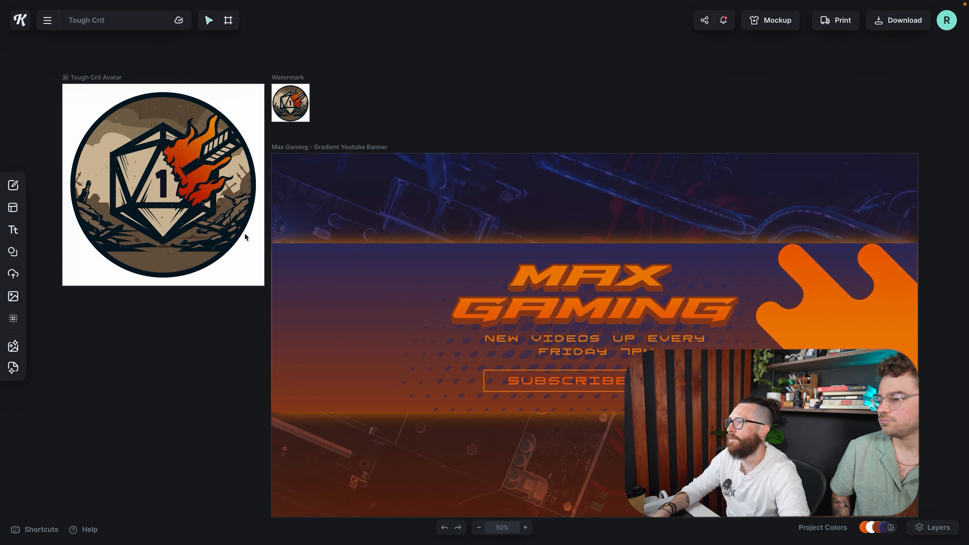
left_click(13, 252)
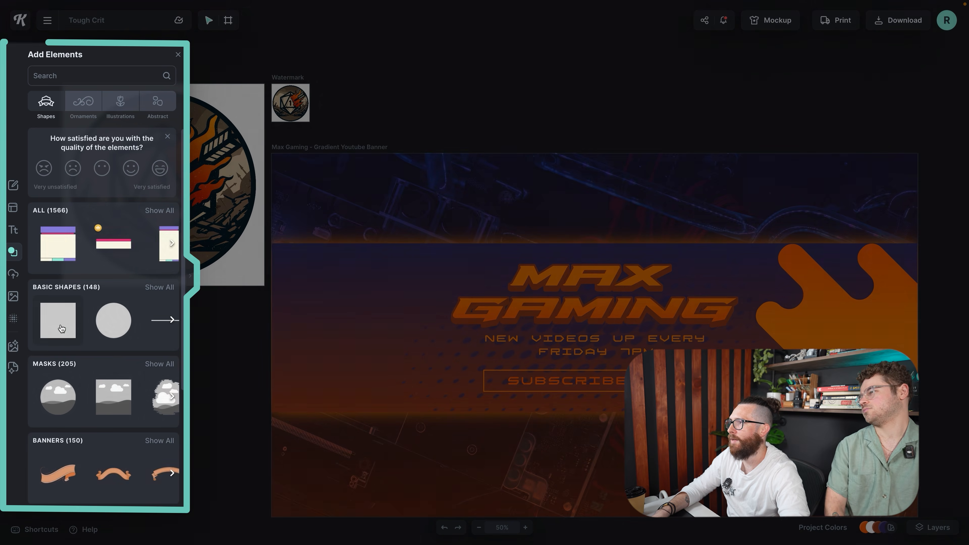
left_click(58, 320)
left_click_drag(478, 209, 152, 324)
left_click_drag(245, 479, 158, 391)
left_click(186, 189)
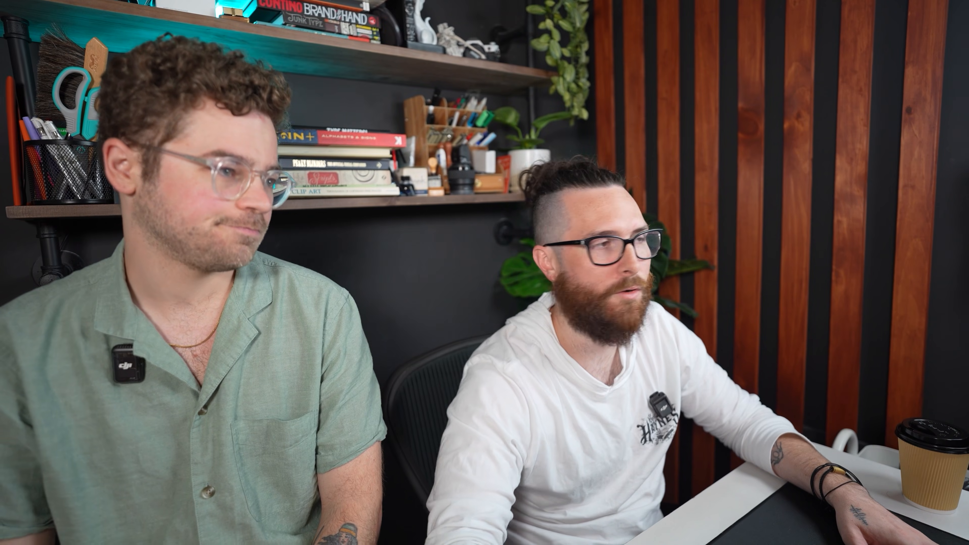
Recolor the square below the avatar with the dark navy sampled from the dice artwork in the avatar.
scroll(266, 327, "down", 1)
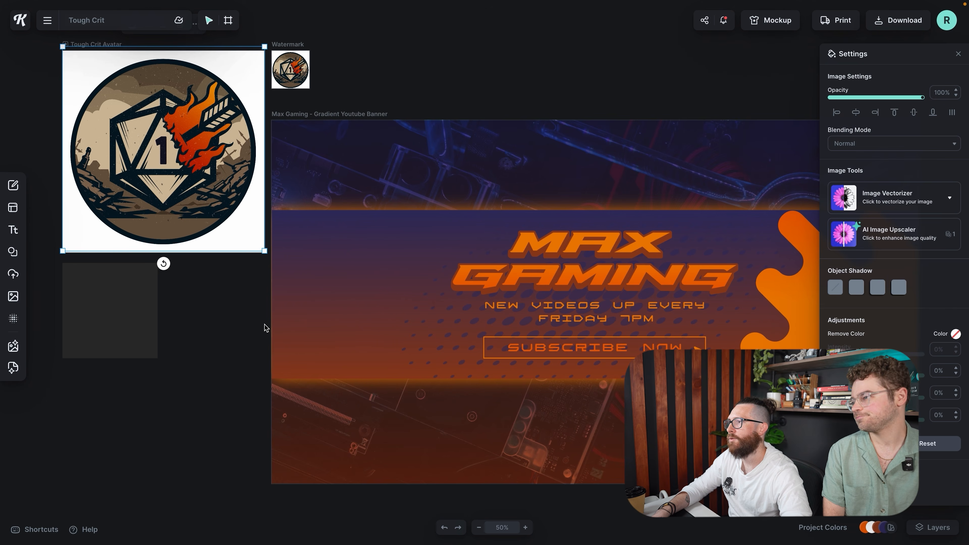
scroll(260, 329, "left", 2)
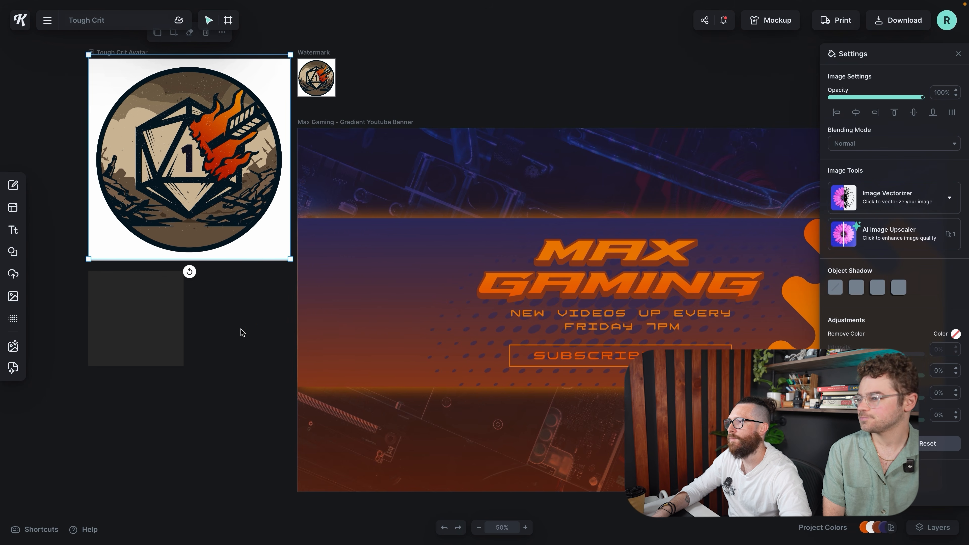
left_click(163, 314)
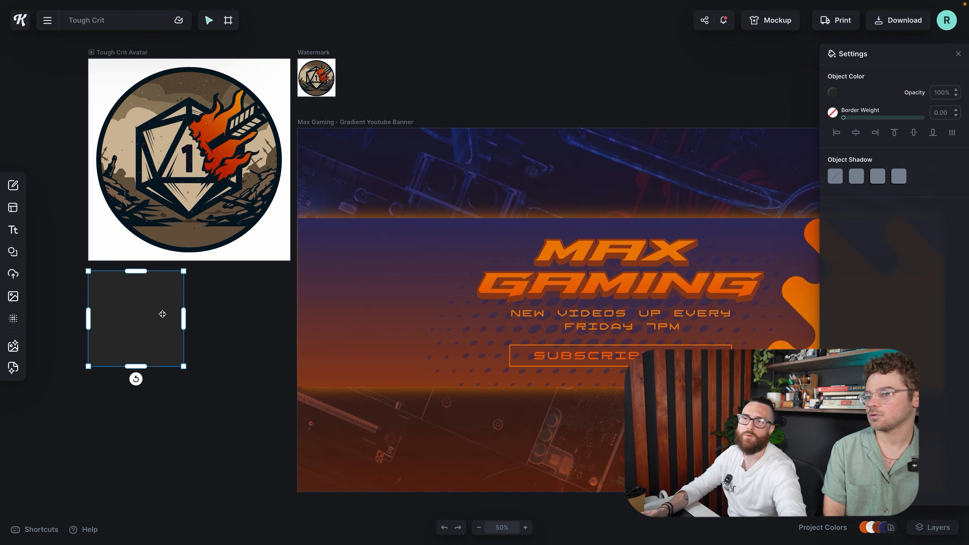
left_click(833, 94)
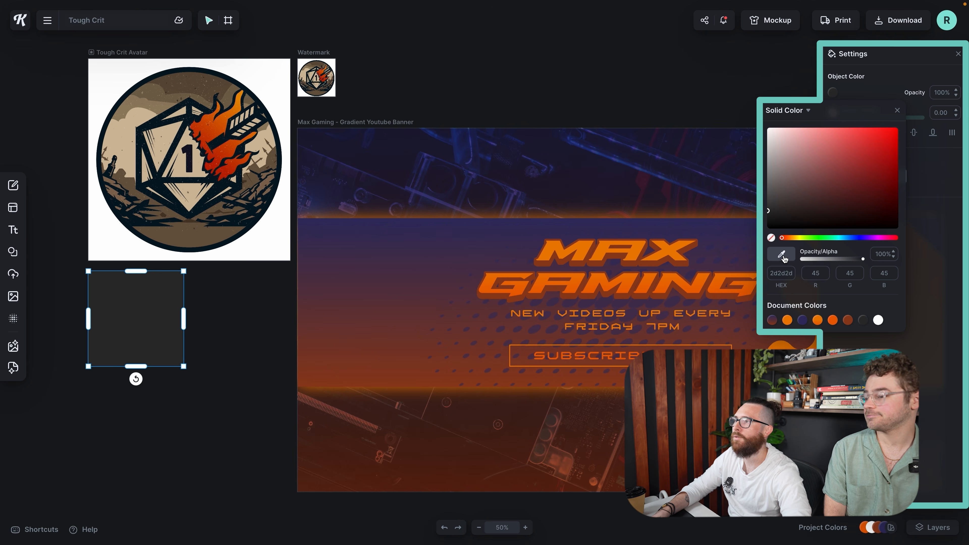
left_click(193, 184)
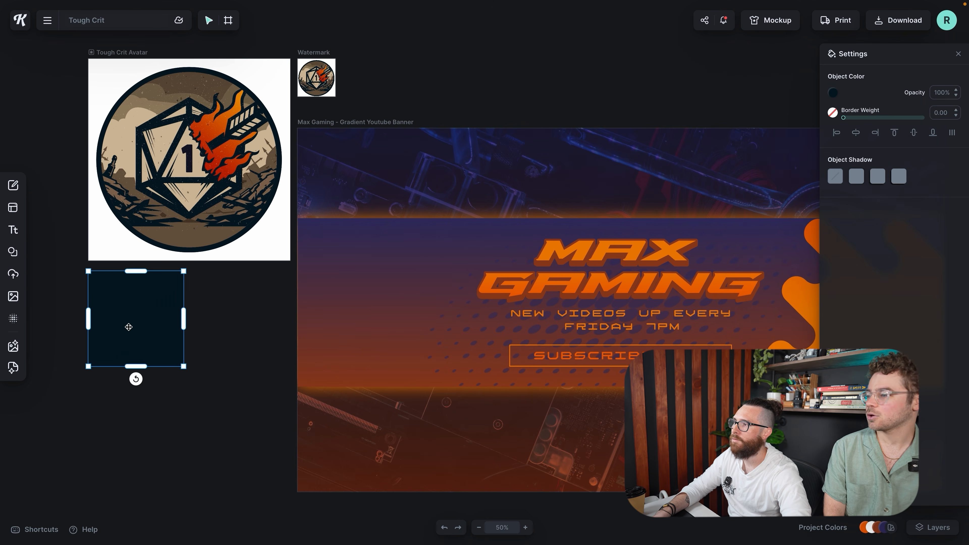
Duplicate the navy square directly below and place a white rectangle from the basic shapes behind both squares as a backing.
left_click_drag(130, 324, 127, 431)
left_click(12, 251)
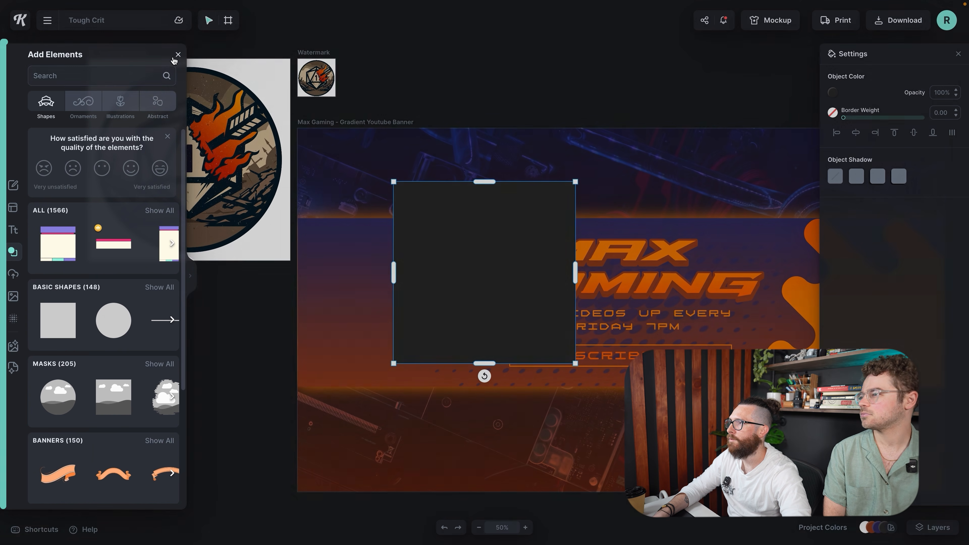
left_click(178, 55)
left_click(266, 511)
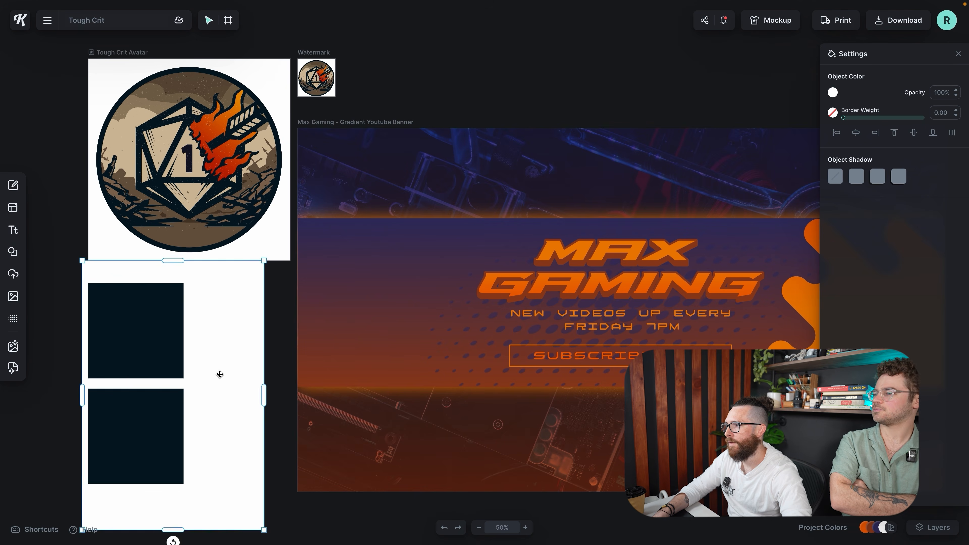
Recolor the lower navy square with the light tan sampled from the avatar artwork.
left_click(161, 428)
left_click(833, 92)
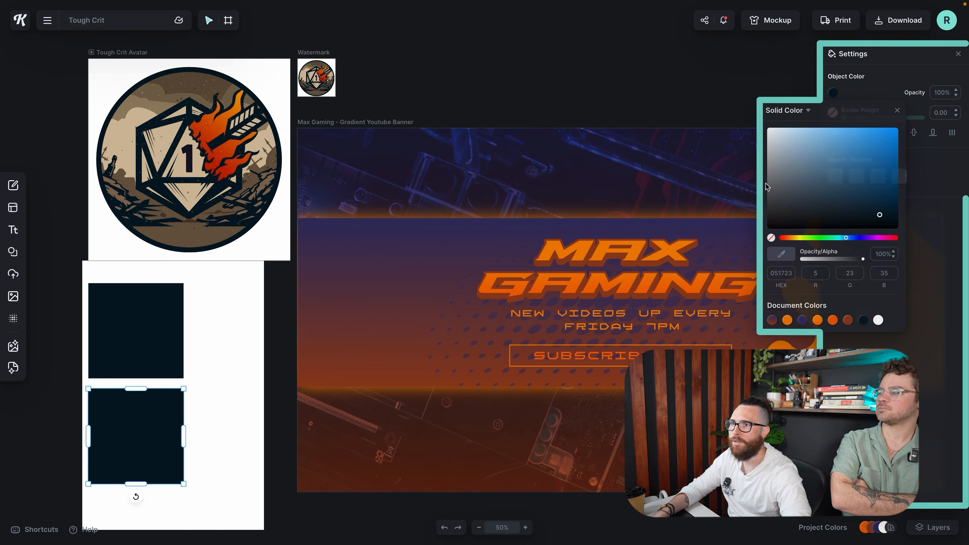
left_click(783, 254)
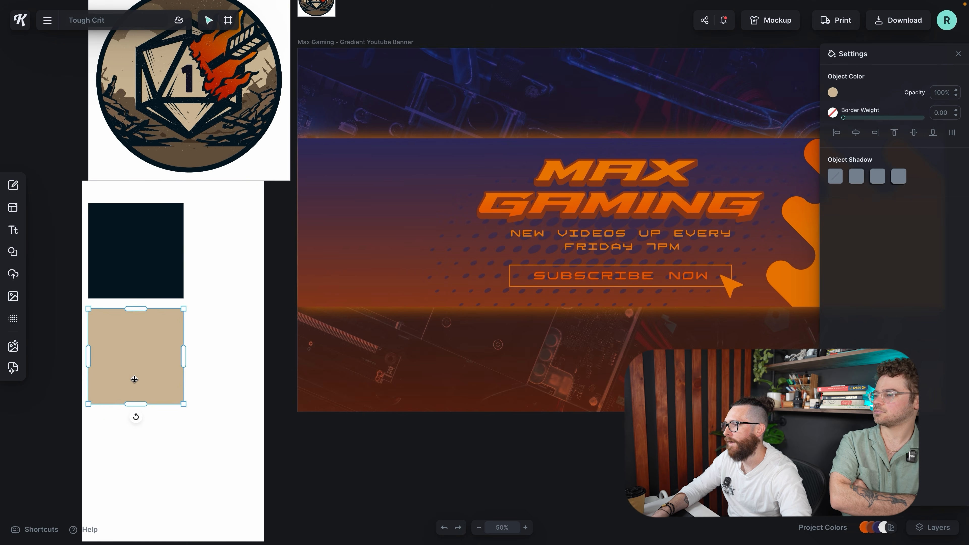
Duplicate the tan square directly below and recolor the copy with the dark orange sampled from the avatar's flame.
left_click_drag(134, 380, 135, 483)
scroll(324, 491, "up", 1)
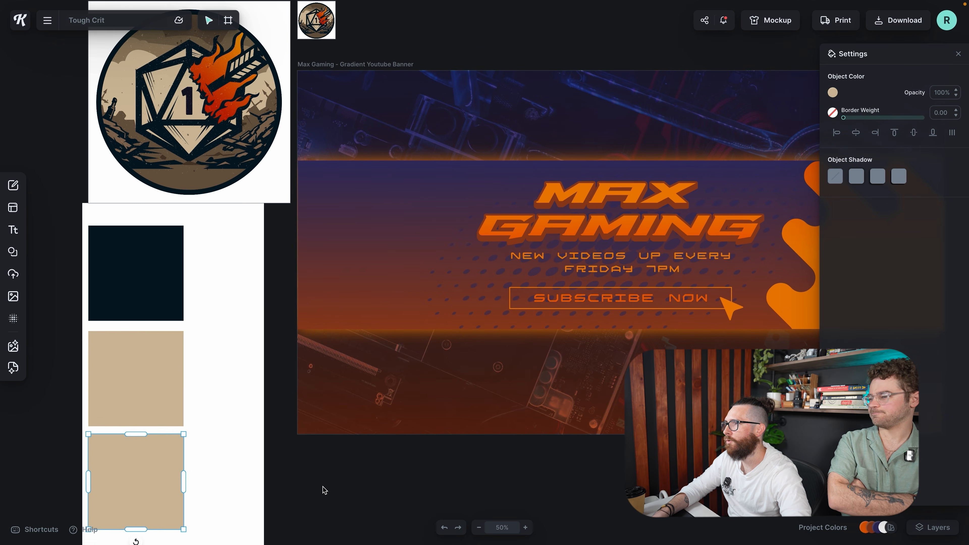
scroll(389, 447, "down", 1)
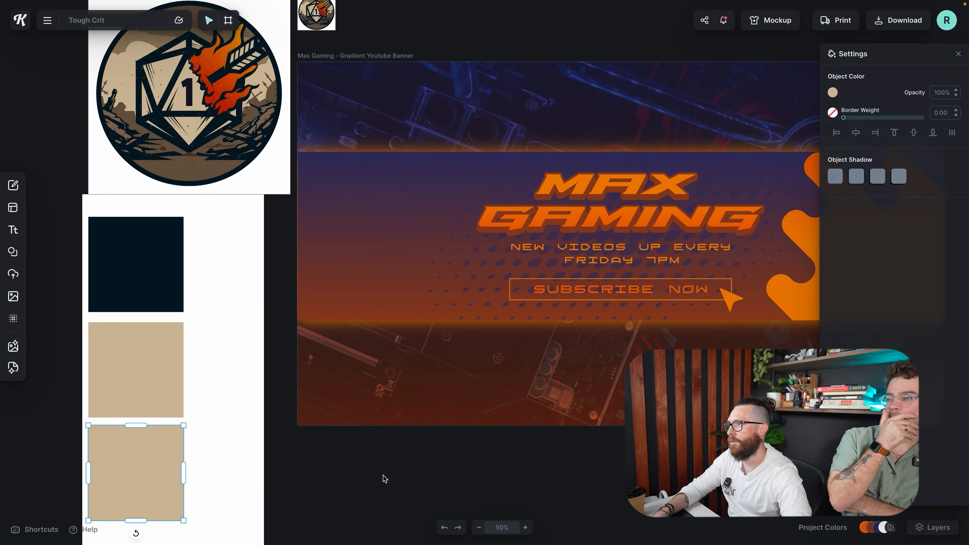
scroll(378, 482, "down", 1)
left_click(833, 93)
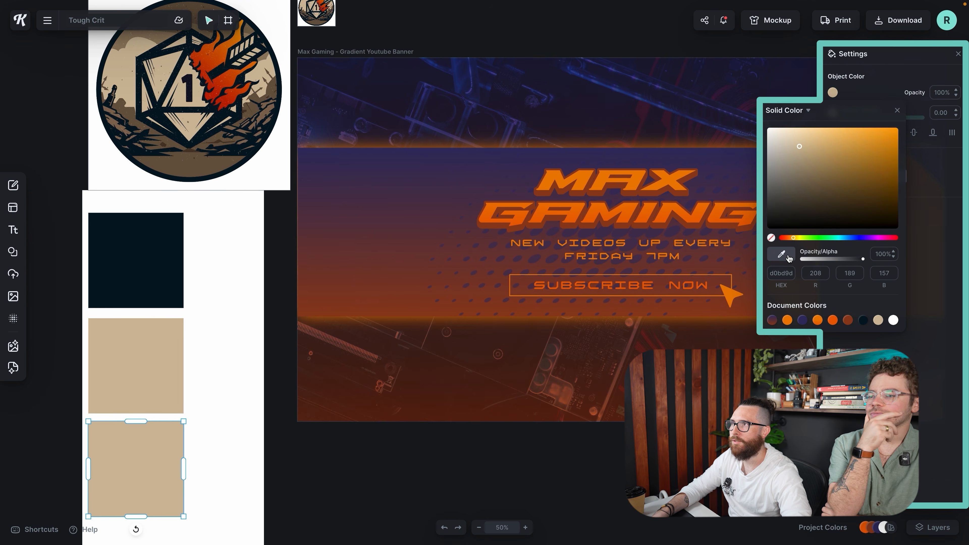
left_click(208, 66)
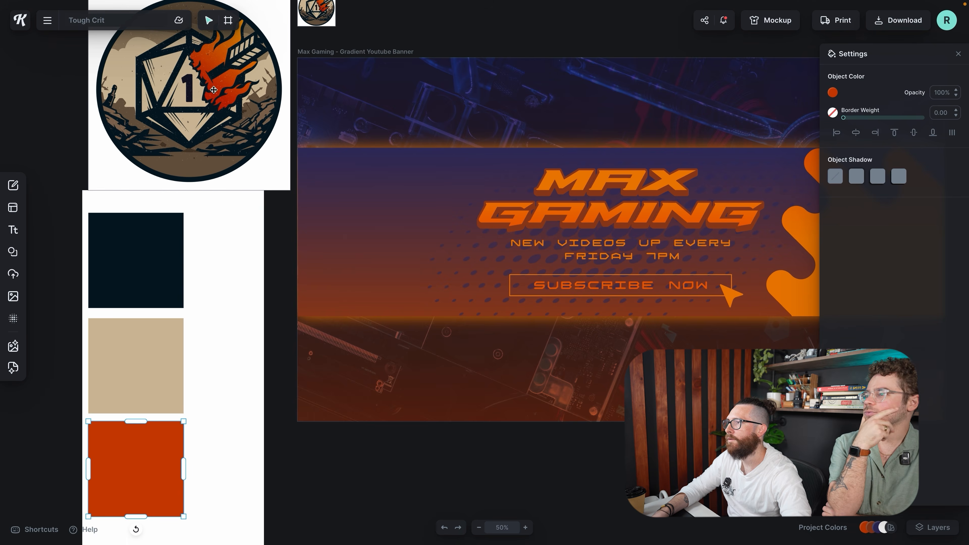
Move the white backing with its three color swatches to align with the avatar's left edge, leaving a small gap beneath the avatar.
scroll(296, 407, "down", 5)
left_click(146, 309)
left_click(309, 424)
scroll(309, 424, "up", 1)
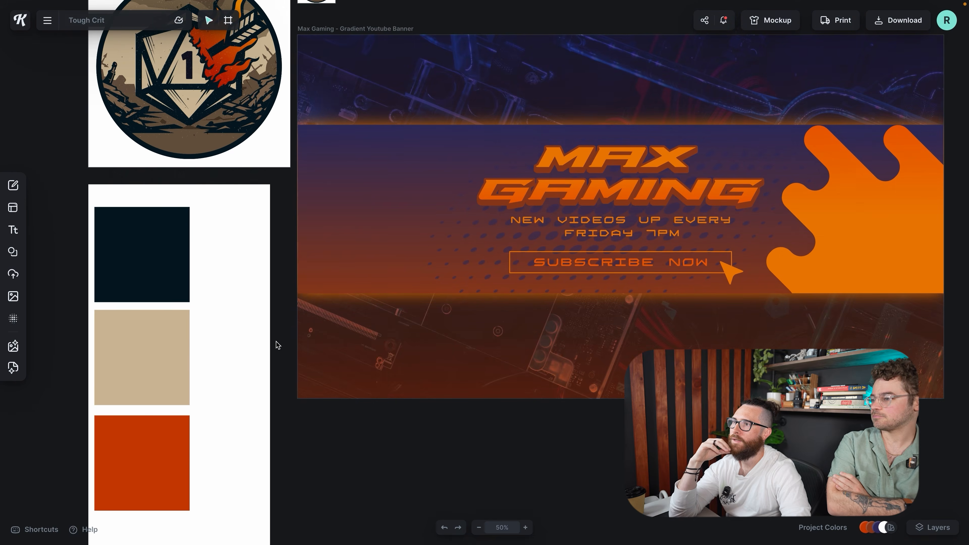
scroll(573, 233, "up", 5)
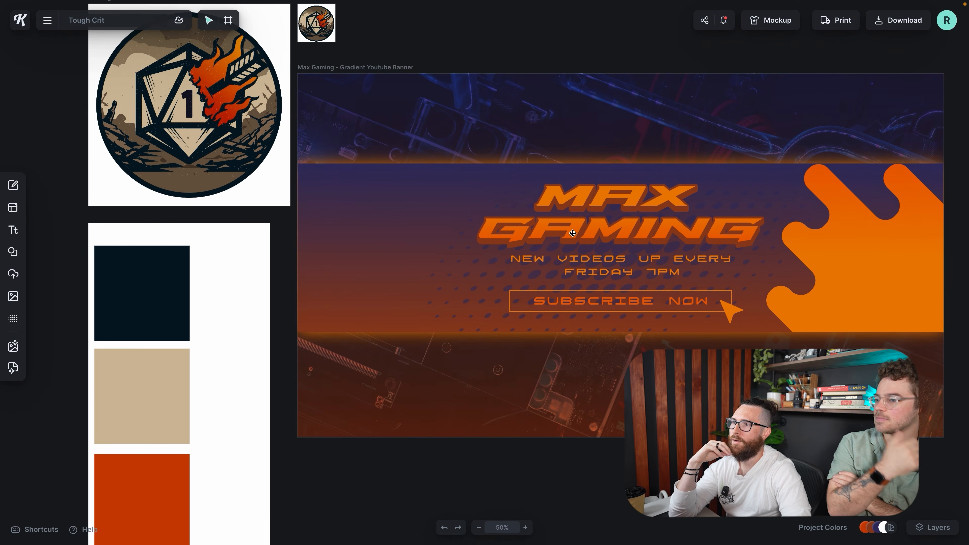
Try the serif typefaces Adventurer 03 and Milkstore 03 on the MAX GAMING title and check the available font styles.
scroll(573, 233, "right", 2)
left_click(573, 233)
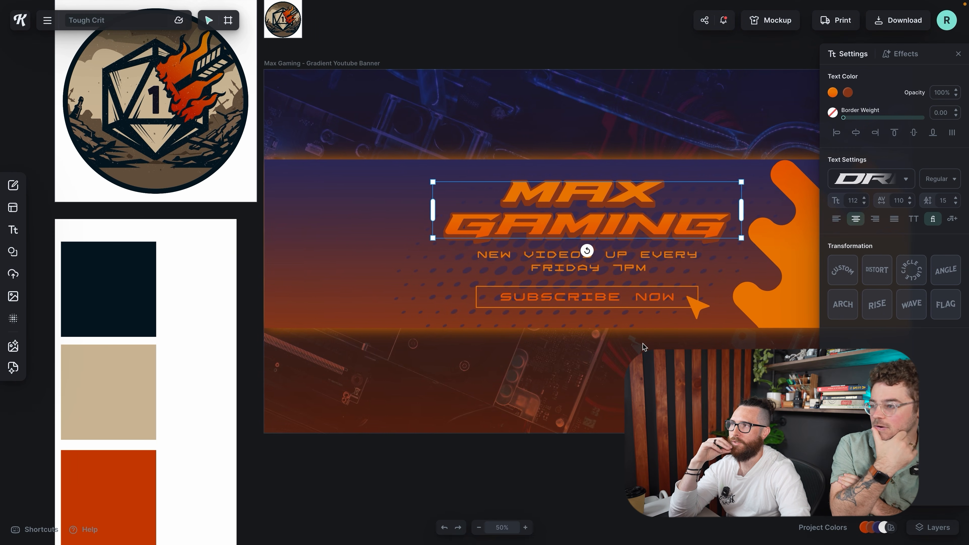
scroll(644, 346, "right", 2)
scroll(643, 346, "up", 1)
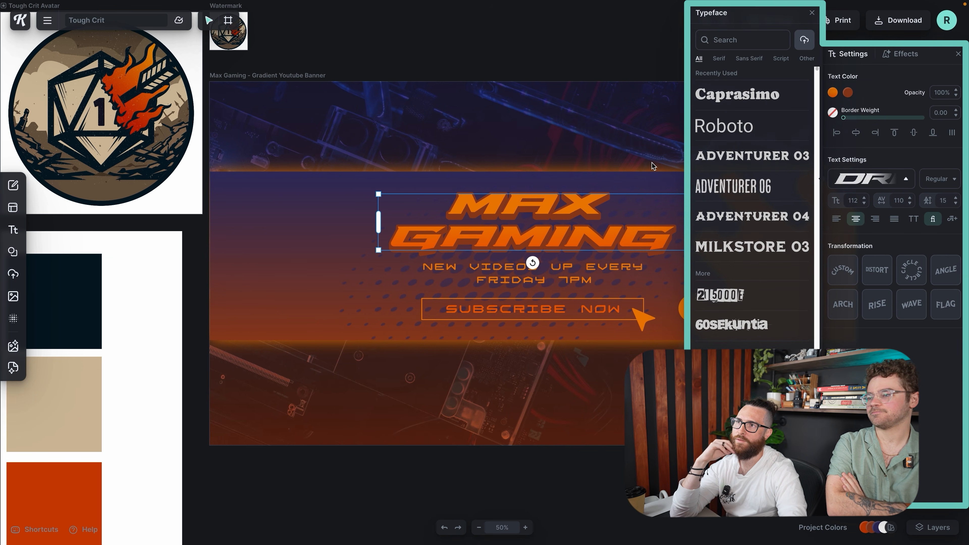
left_click(720, 60)
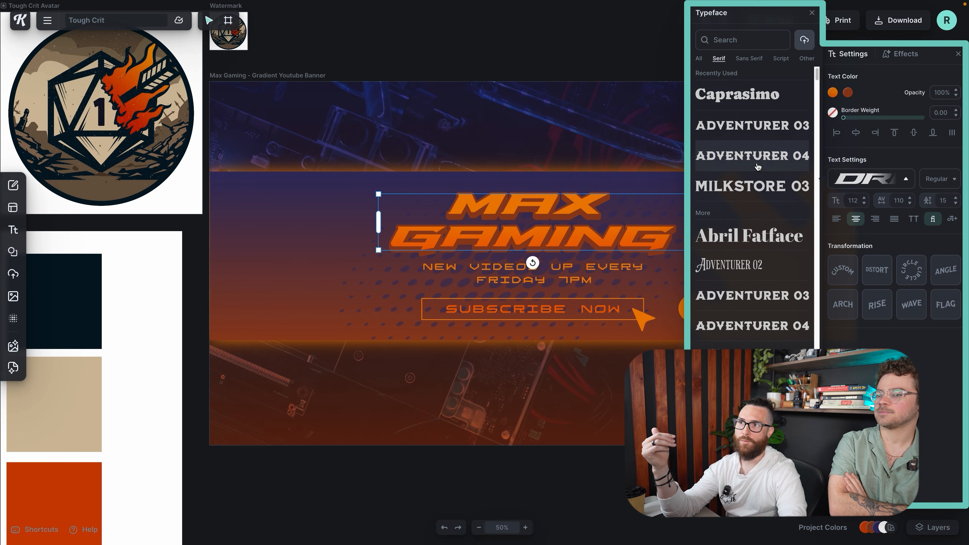
left_click(756, 132)
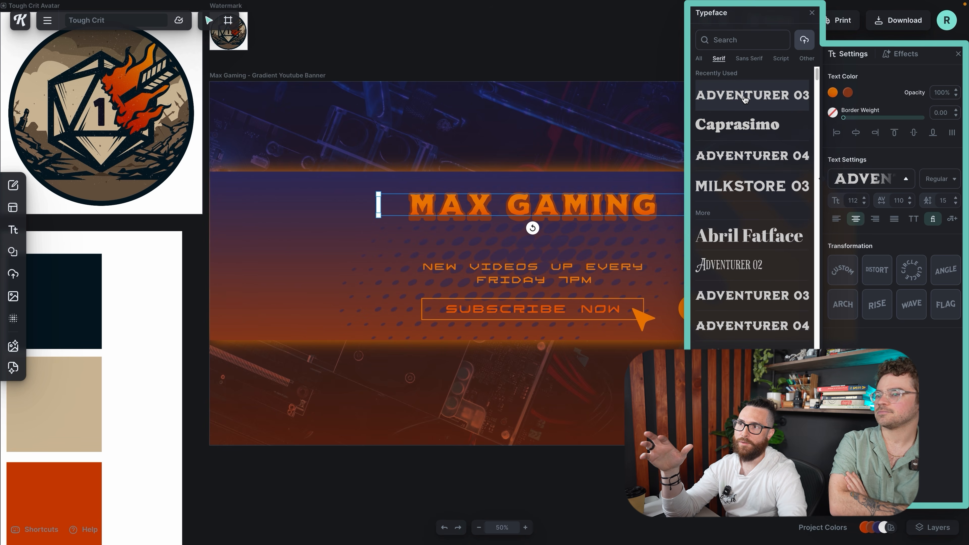
left_click(744, 186)
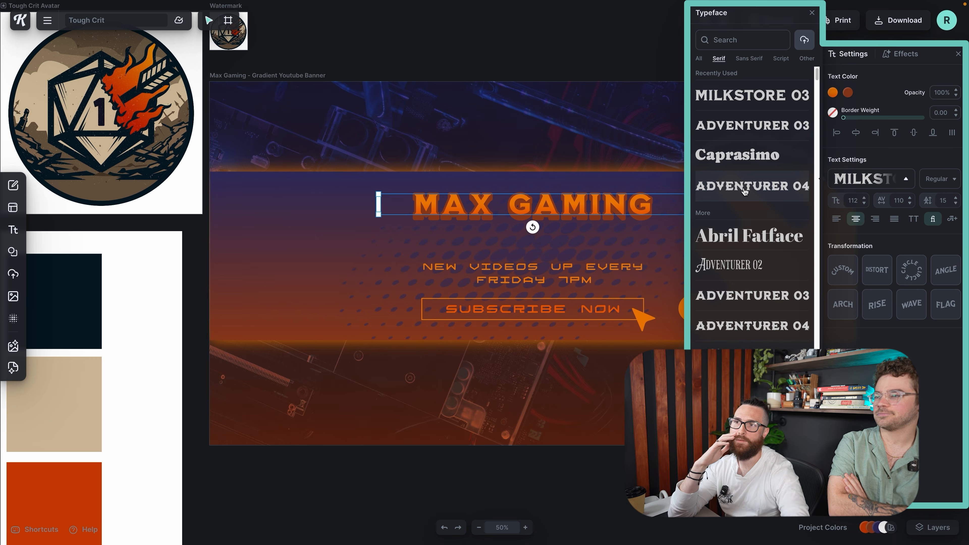
left_click(934, 179)
left_click(938, 183)
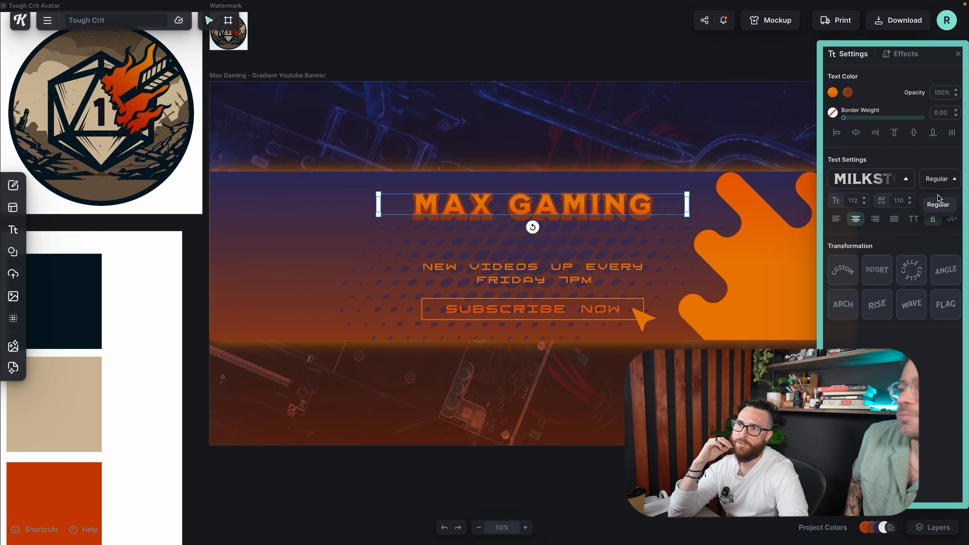
left_click(941, 179)
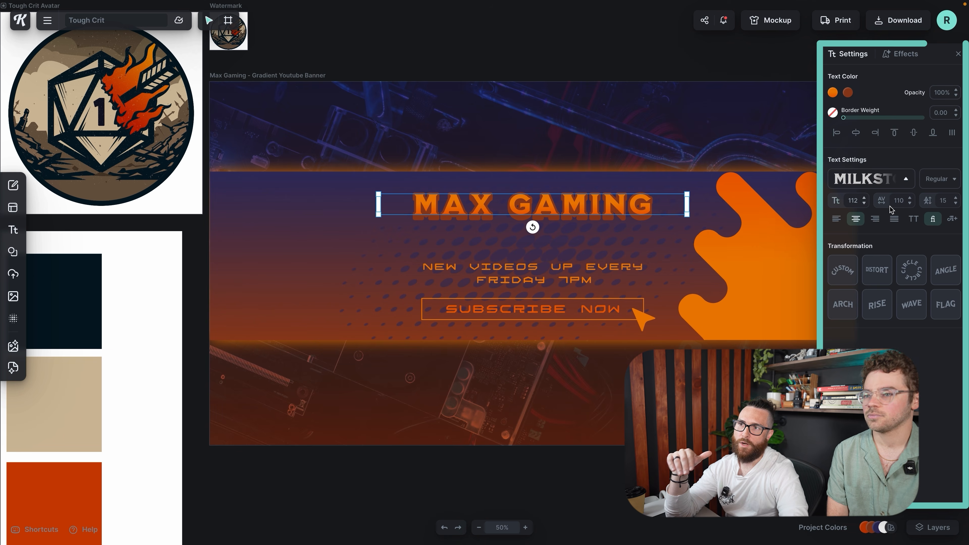
Browse the serif typefaces and set the MAX GAMING title in Brookfield.
left_click(876, 180)
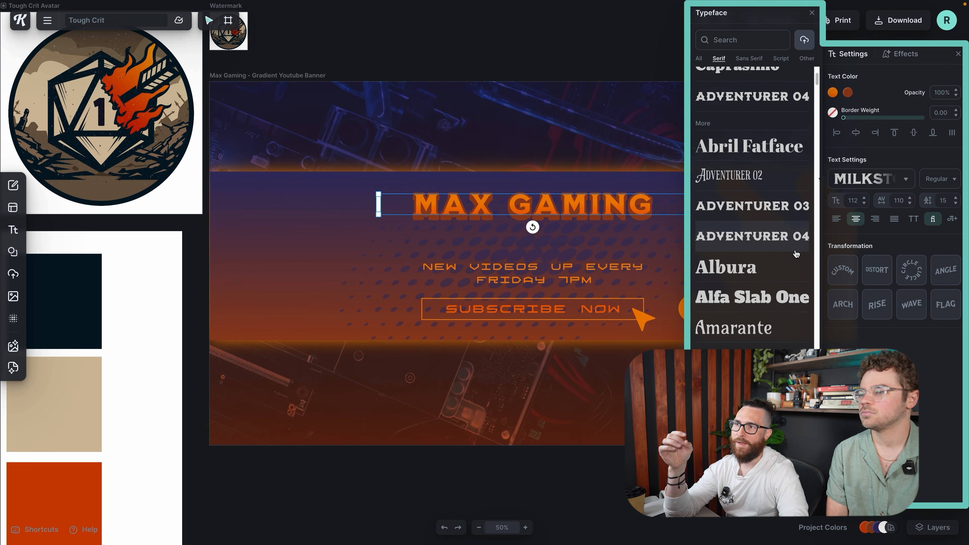
scroll(797, 254, "down", 5)
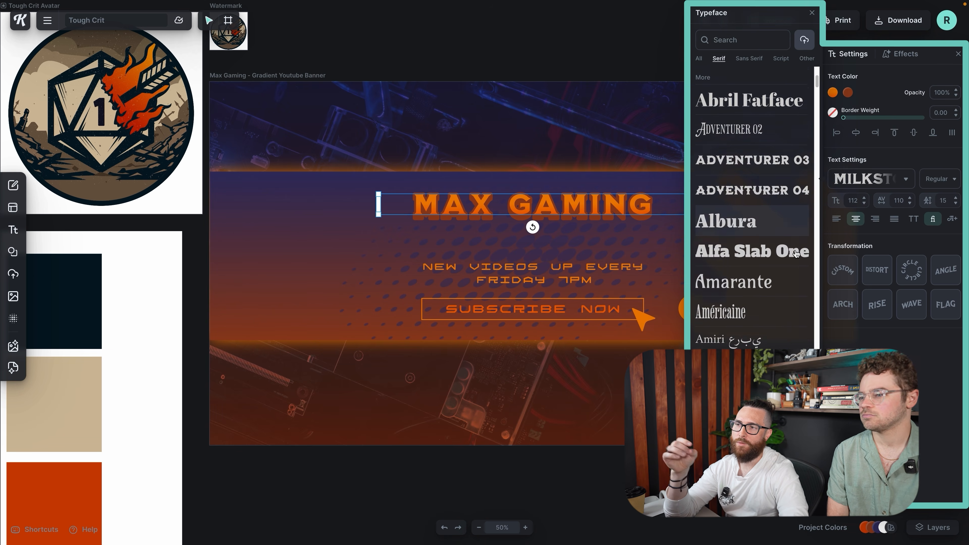
scroll(796, 254, "down", 6)
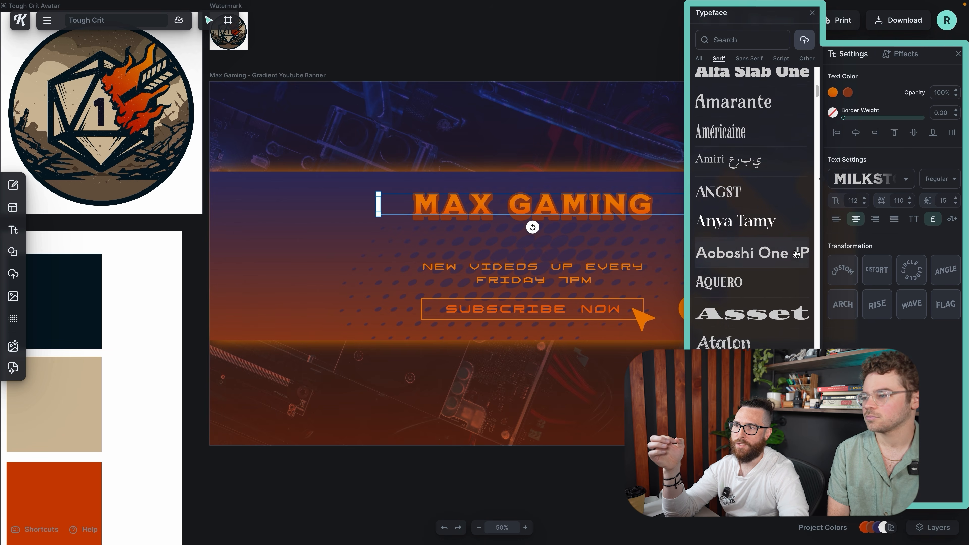
scroll(797, 254, "down", 10)
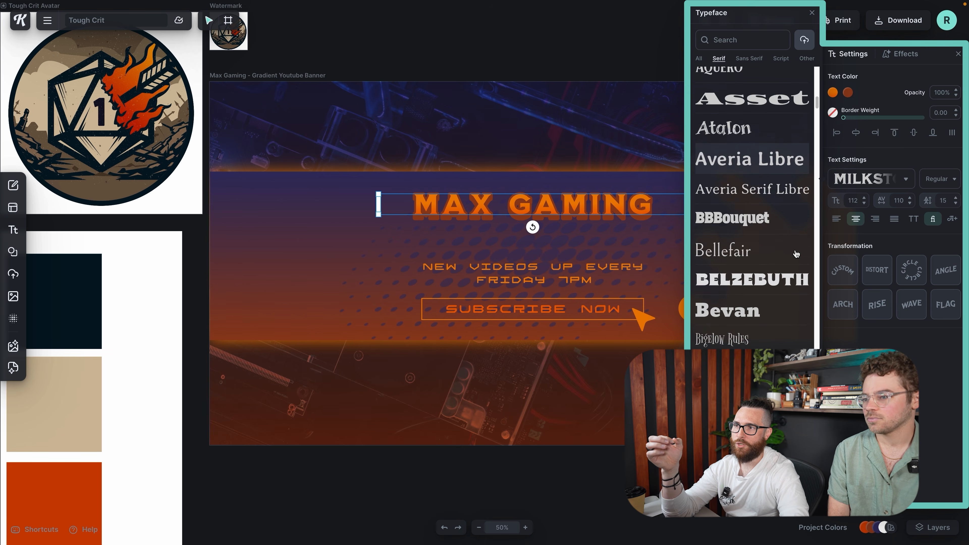
scroll(796, 254, "down", 12)
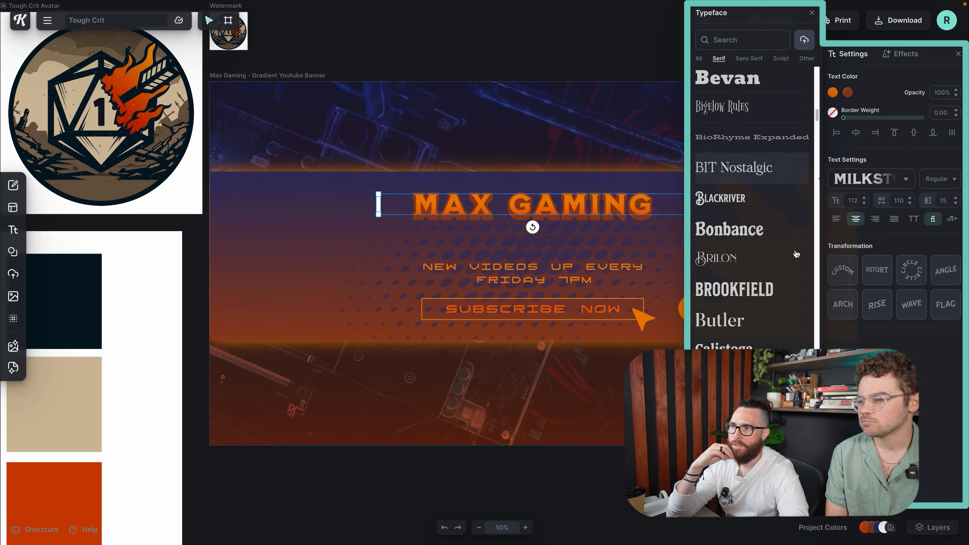
left_click(760, 210)
scroll(760, 210, "down", 1)
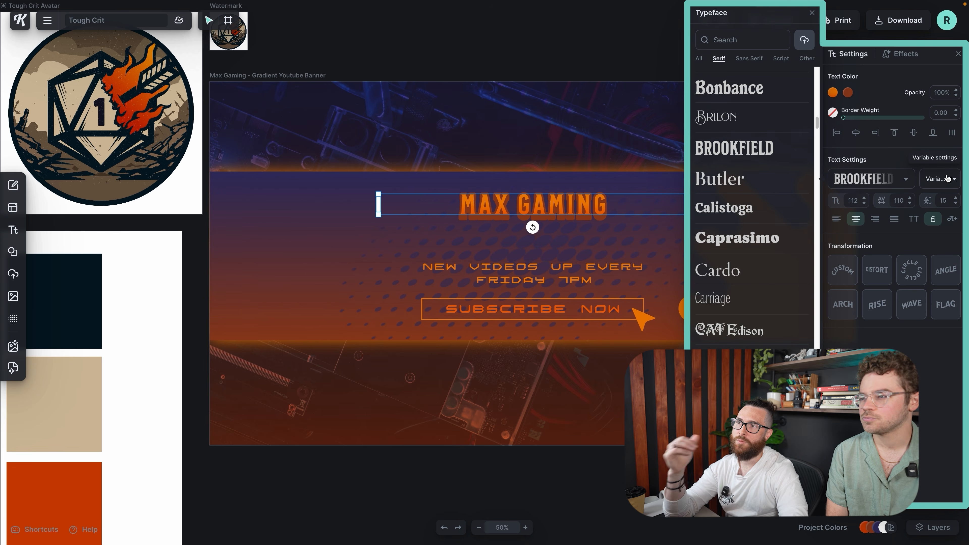
Increase the variable font width of the MAX GAMING title so its letters are broader.
left_click(948, 180)
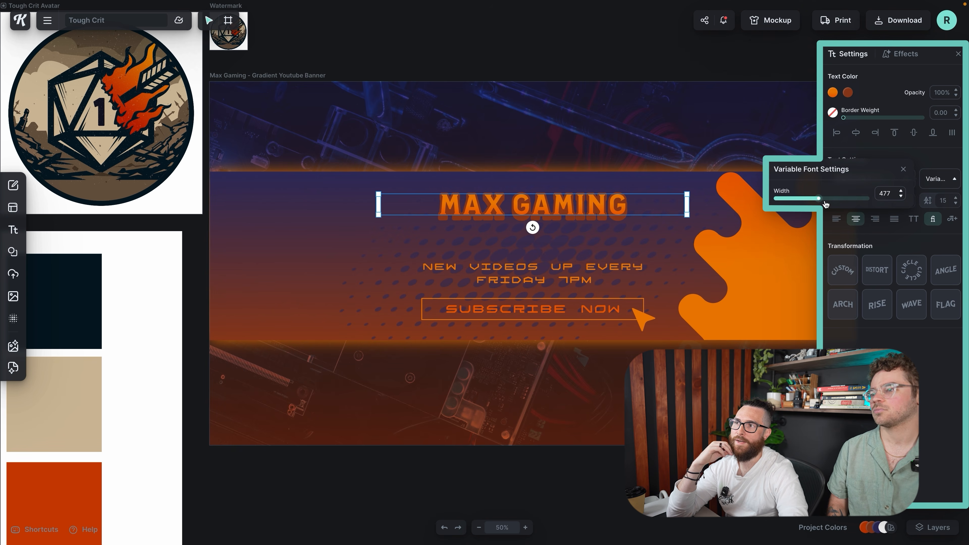
left_click(606, 206)
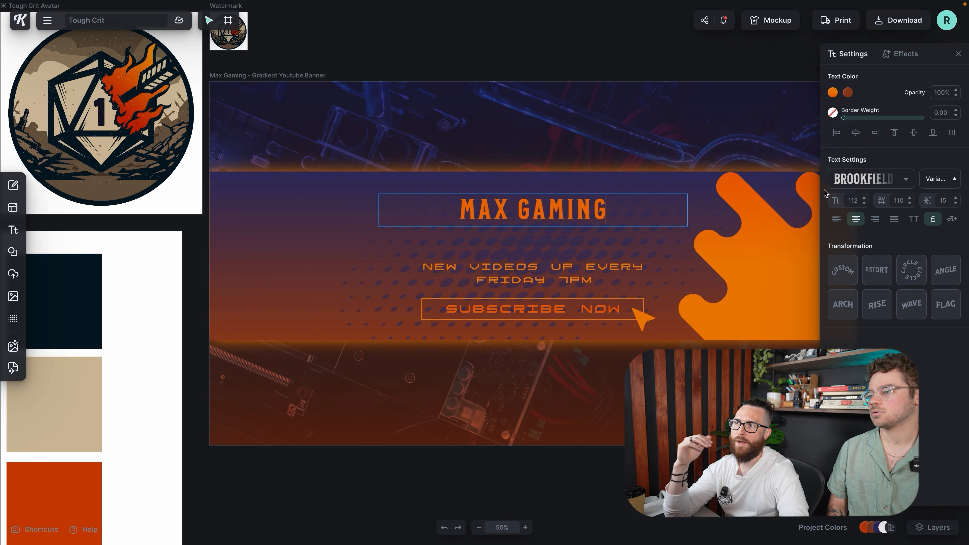
left_click(707, 286)
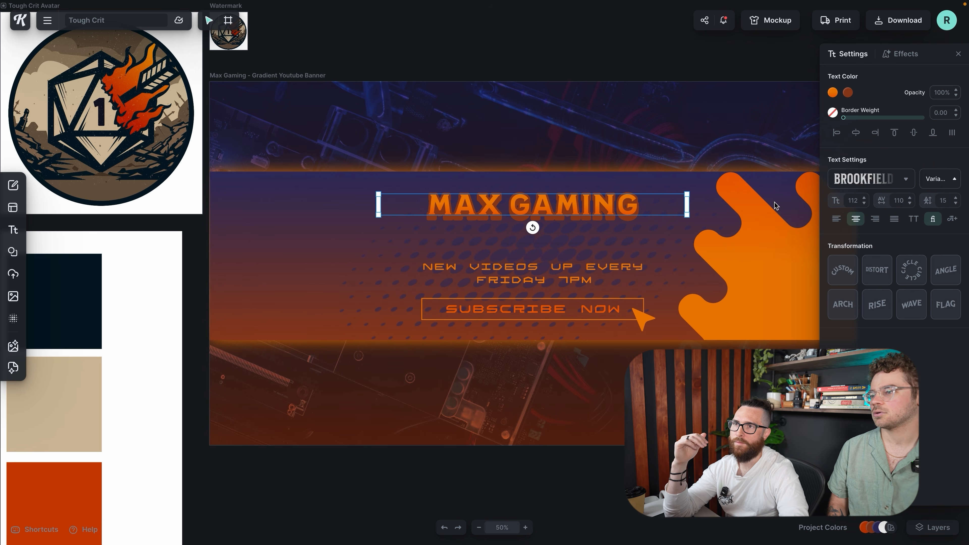
Remove the shading effect from the MAX GAMING title and move the title slightly down toward the tagline.
left_click(904, 52)
left_click(915, 103)
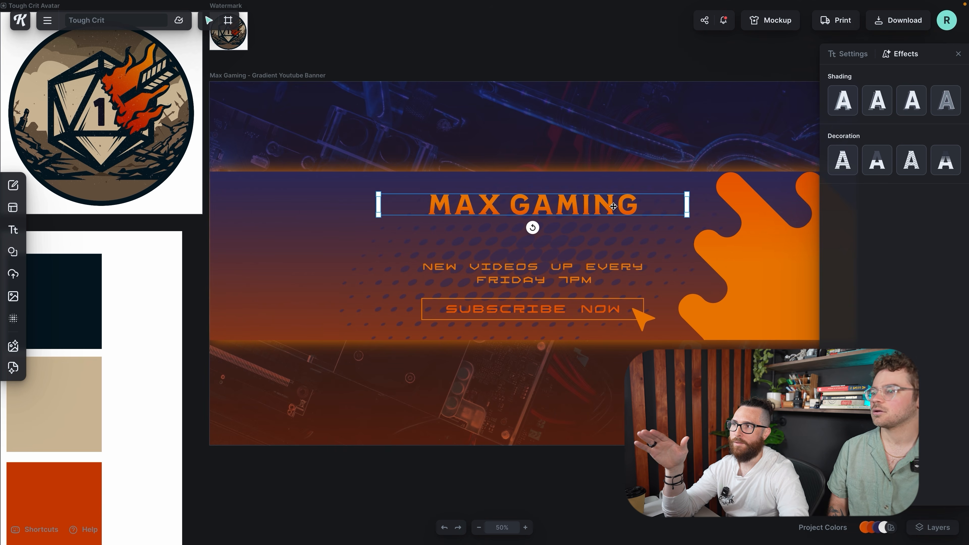
left_click_drag(614, 206, 613, 219)
Place a copy of the avatar artwork on the banner, shrink it to fit the central band and position it beside the title's start.
scroll(667, 256, "down", 1)
scroll(667, 257, "right", 1)
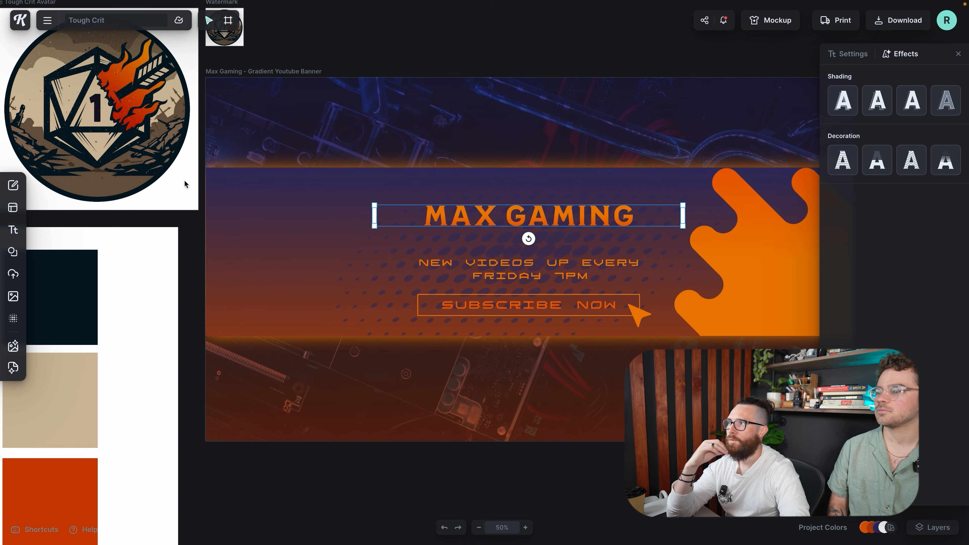
left_click(142, 146)
left_click_drag(145, 135, 356, 274)
left_click_drag(412, 144, 365, 193)
left_click_drag(334, 246, 361, 251)
scroll(373, 323, "down", 1)
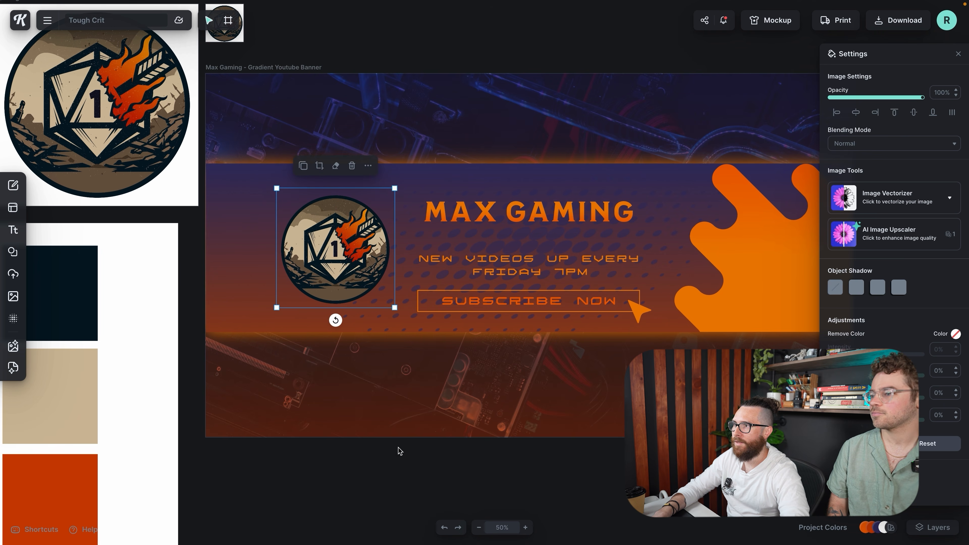
left_click(400, 488)
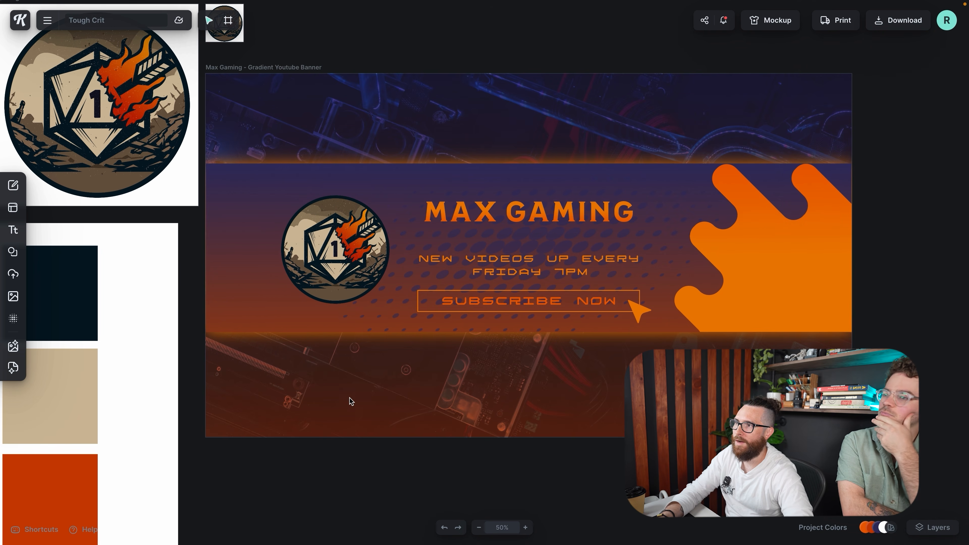
Replace the MAX GAMING title text on the banner with TOUGH CRIT.
double_click(481, 210)
type("TOUGH CRIT")
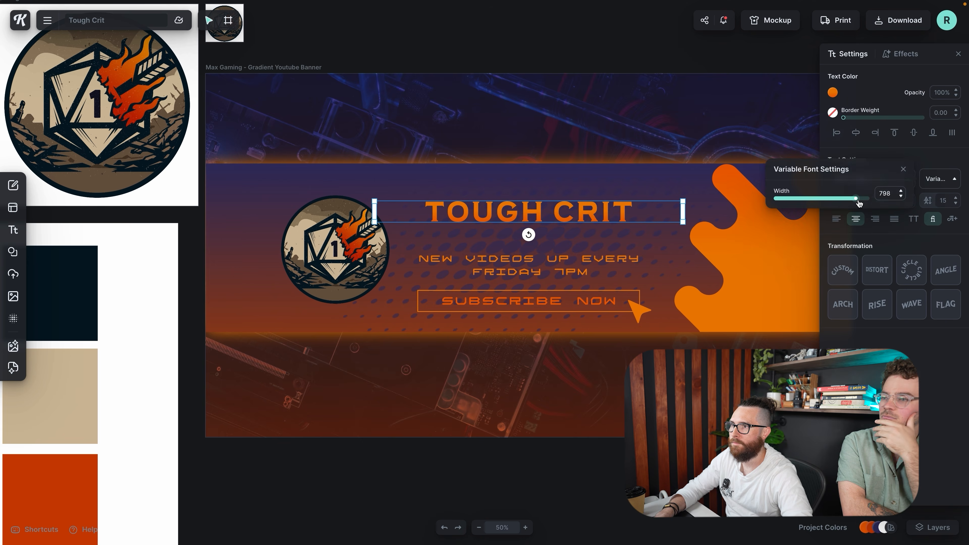
key("Escape")
scroll(653, 284, "down", 3)
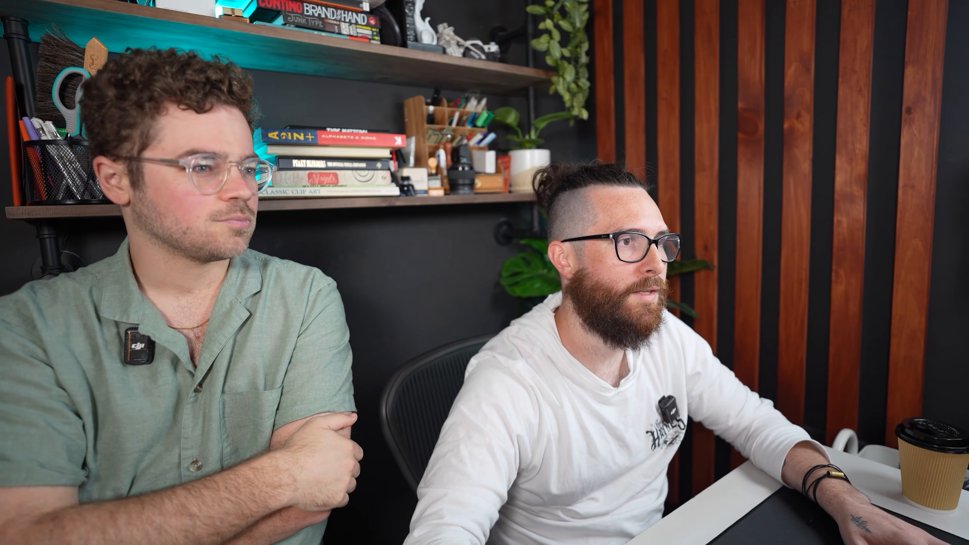
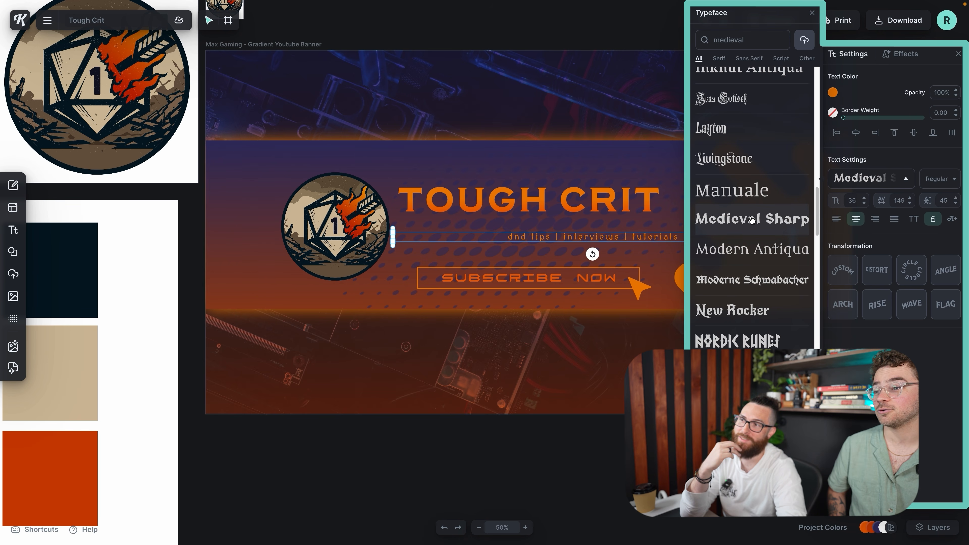
Position the tagline beneath the title and capitalise its words as "DND Tips | Interviews | Tutorials".
left_click_drag(557, 237, 484, 231)
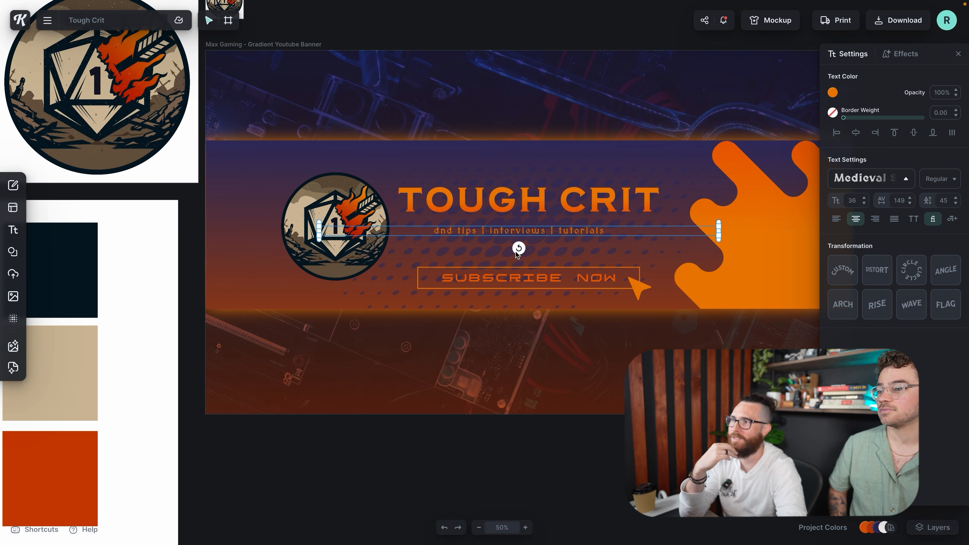
left_click_drag(525, 236, 478, 234)
double_click(449, 233)
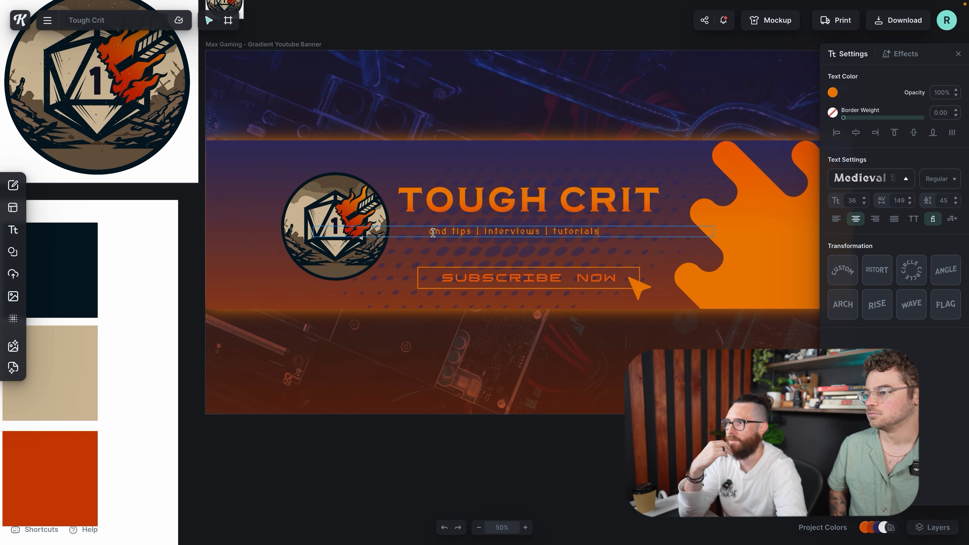
type("DND")
key("Right")
key("BackSpace")
type("T")
key("Right")
key("Right")
key("Right")
key("Right")
key("Left")
key("BackSpace")
type("I")
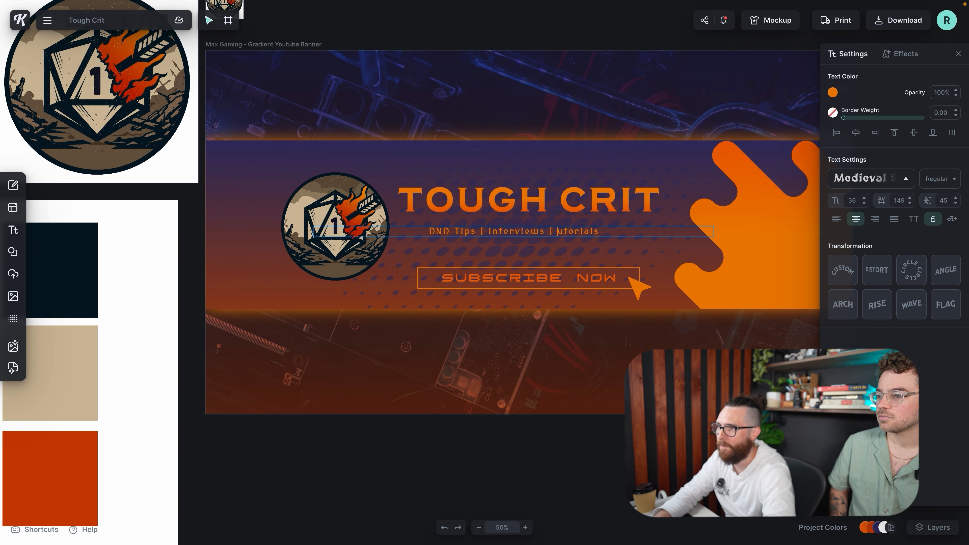
key("BackSpace")
type("T")
left_click(363, 159)
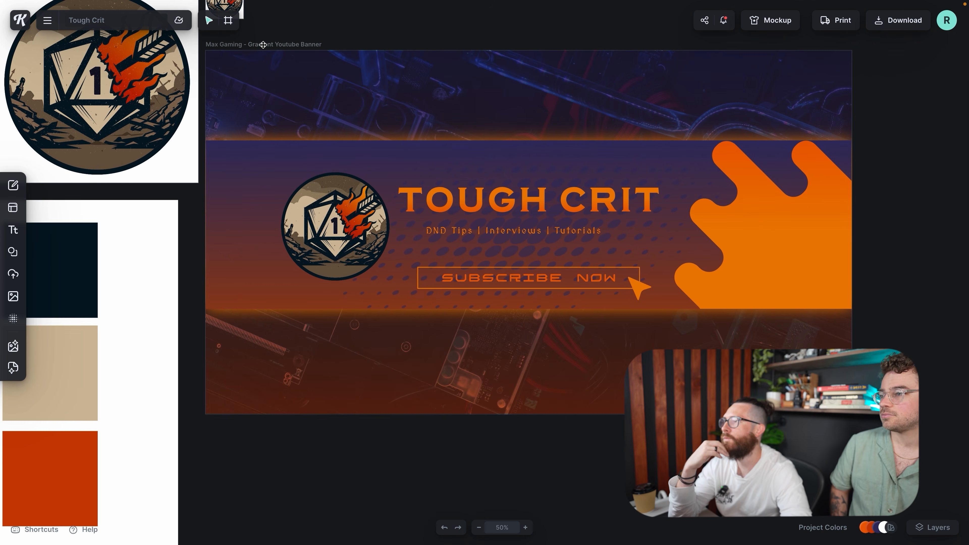
Delete the Abstract shape layer from the banner's Background group.
left_click(263, 45)
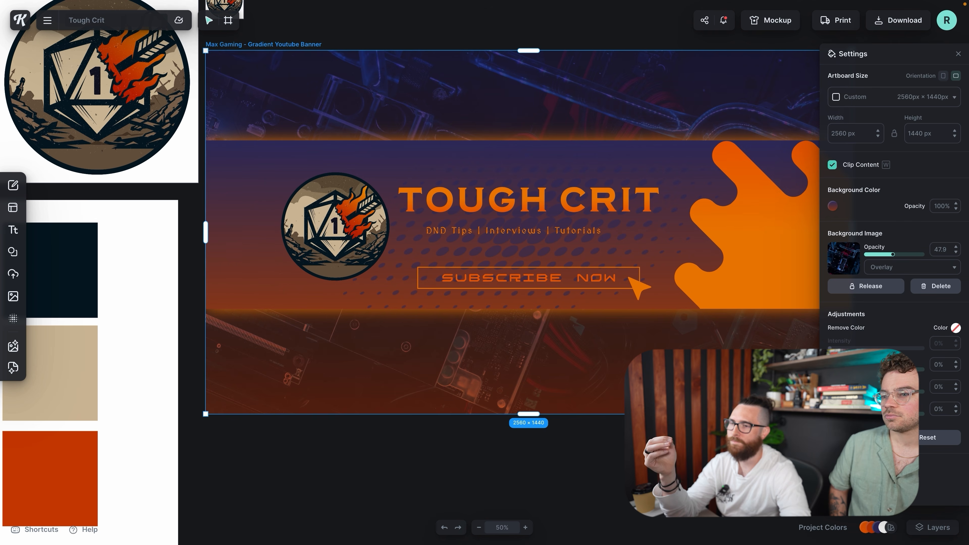
scroll(511, 290, "right", 1)
left_click(931, 530)
scroll(861, 480, "down", 5)
scroll(876, 460, "down", 1)
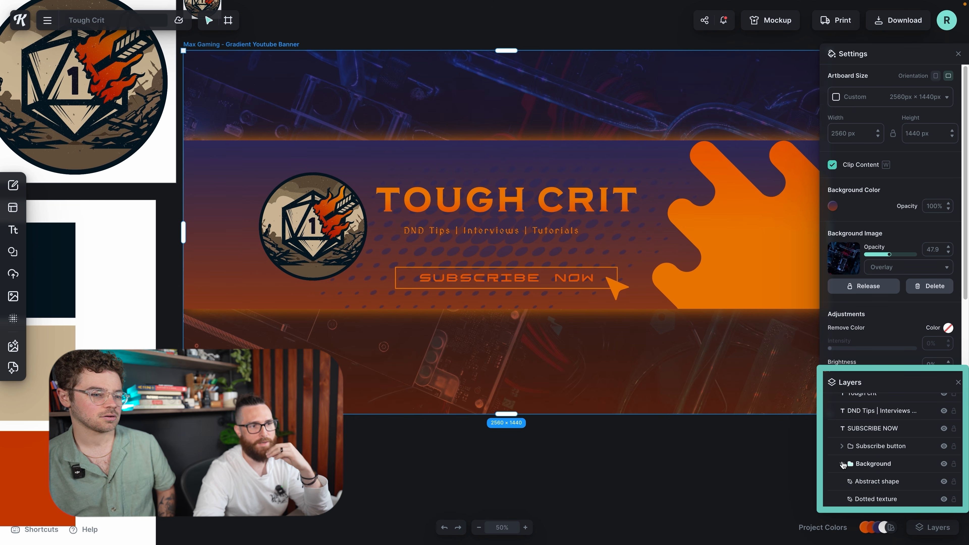
scroll(900, 463, "down", 2)
left_click(877, 439)
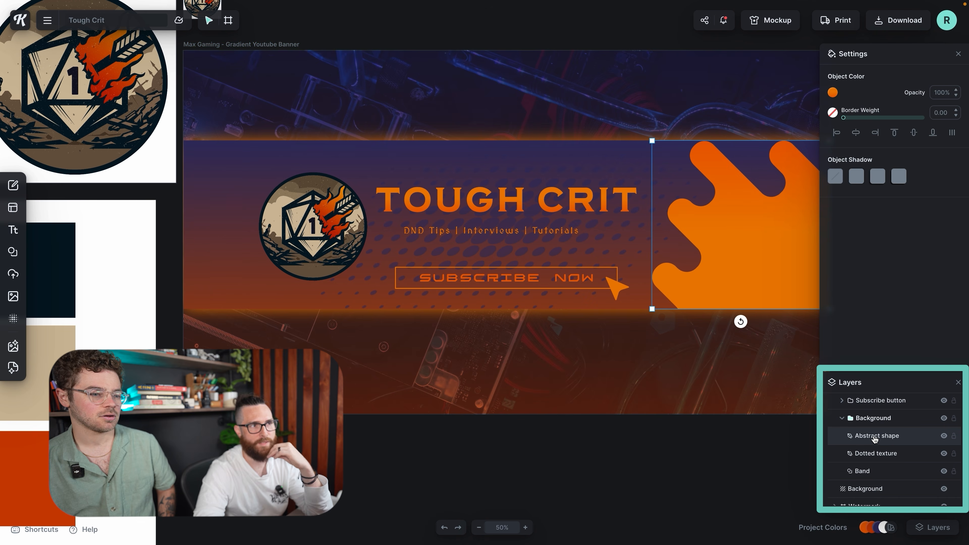
key("Delete")
Take the dotted texture off the banner, keep the central band, and select the banner's background layer.
left_click(875, 440)
key("Delete")
left_click(875, 441)
key("Delete")
key("super+z")
key("super+z")
left_click(873, 478)
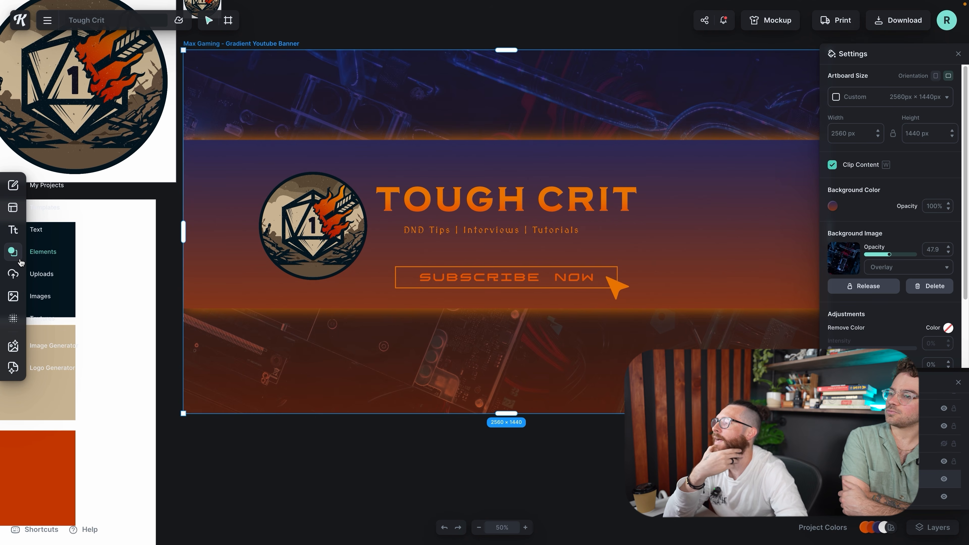
Search the stock photos for "ripped map".
left_click(13, 295)
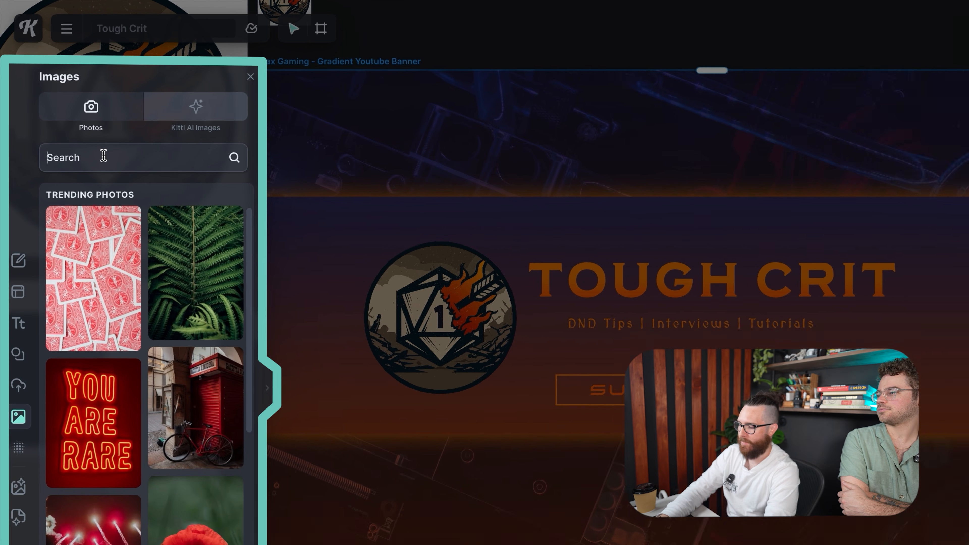
left_click(74, 113)
type("ri")
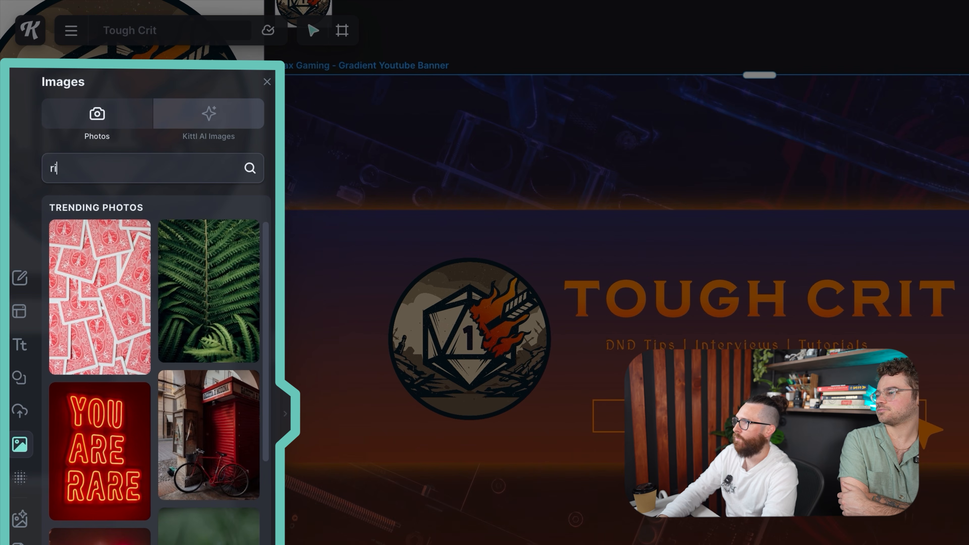
type("pped map")
key("Return")
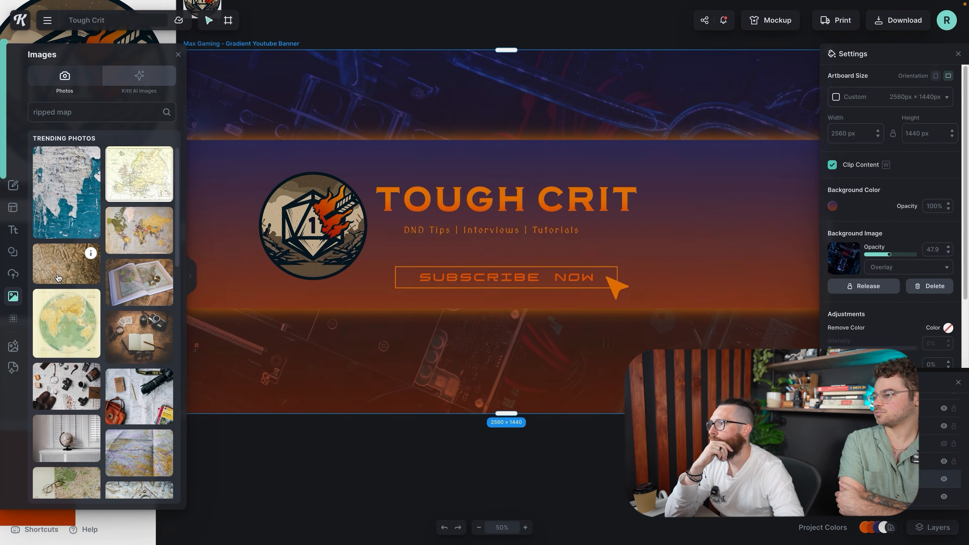
Add the crinkled brown map photo to the banner, enlarge it and use it as the banner's background image.
left_click(59, 278)
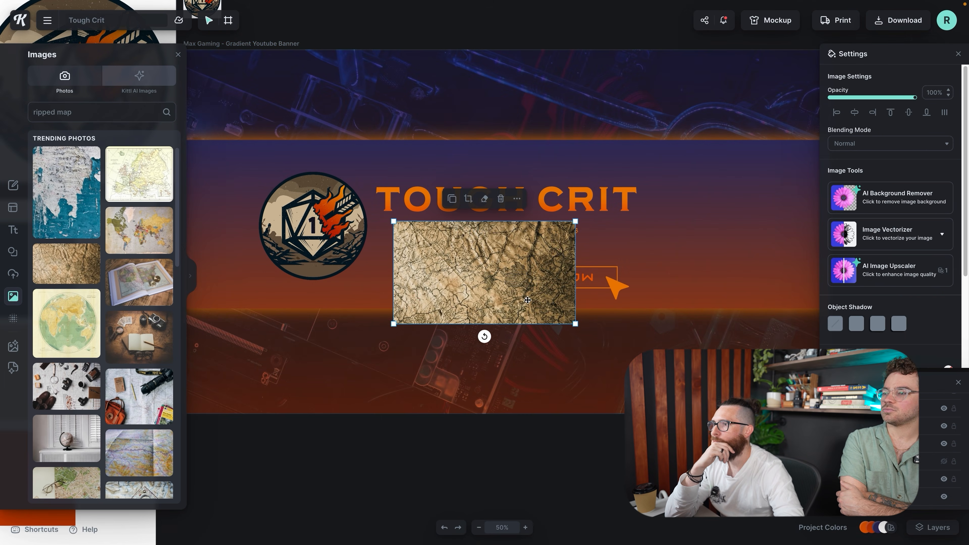
left_click_drag(393, 222, 263, 119)
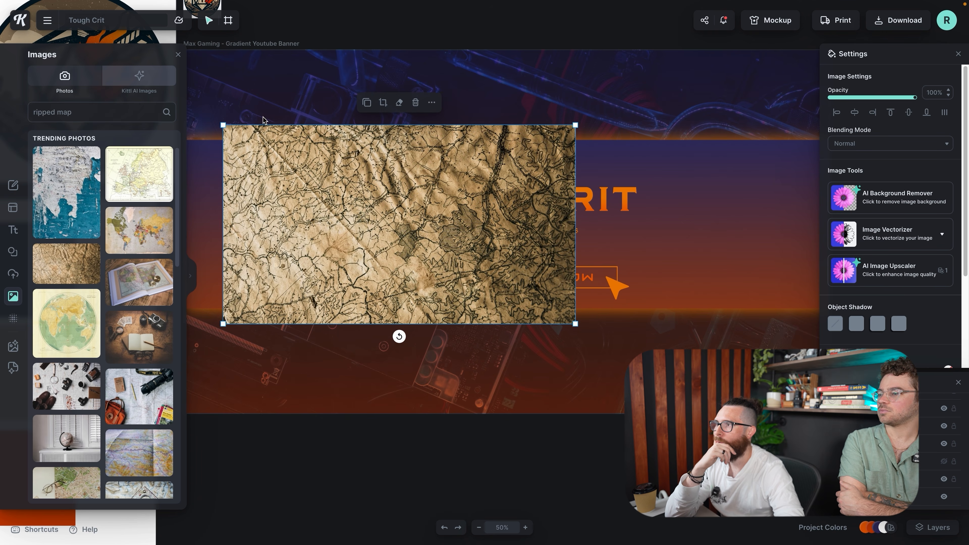
right_click(413, 260)
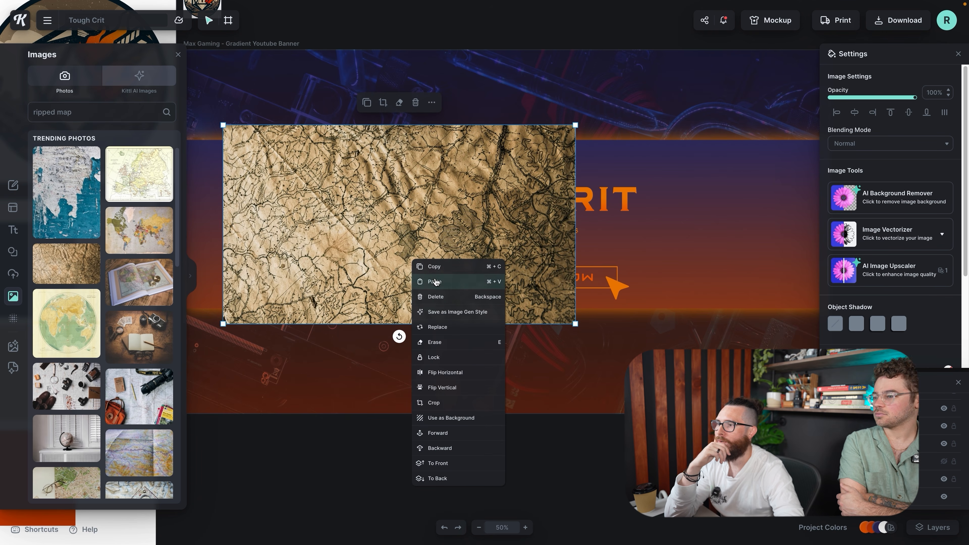
left_click(458, 418)
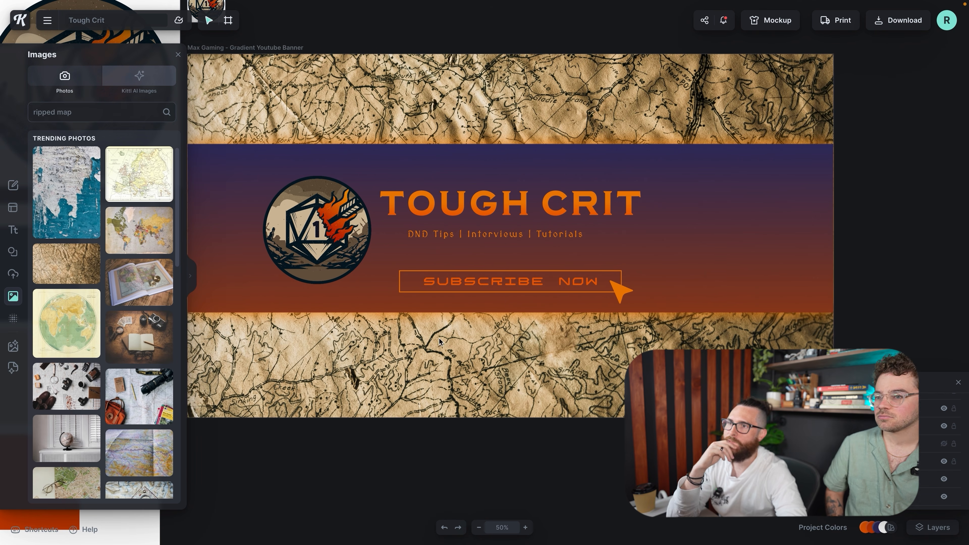
Set the blending mode of the banner's background image to Multiply.
left_click(569, 383)
left_click(922, 270)
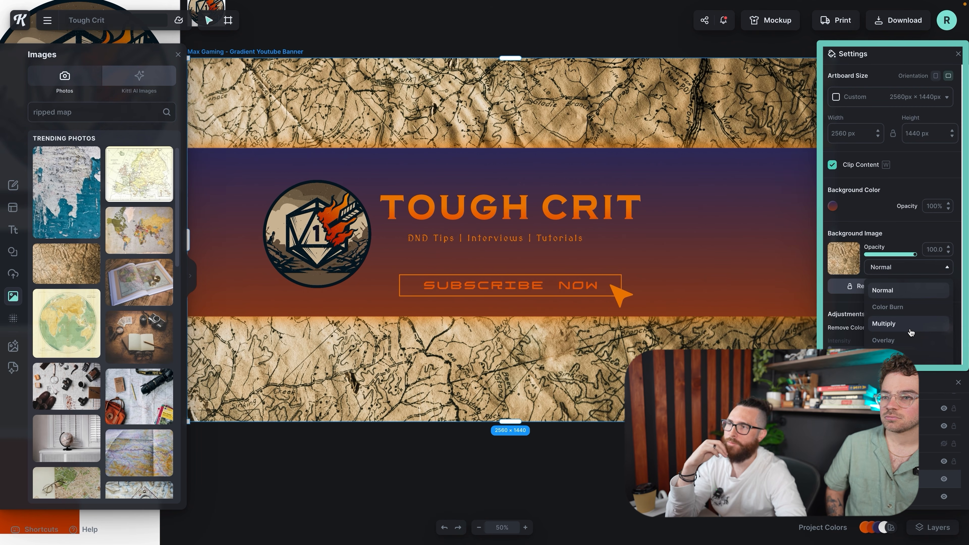
left_click(884, 322)
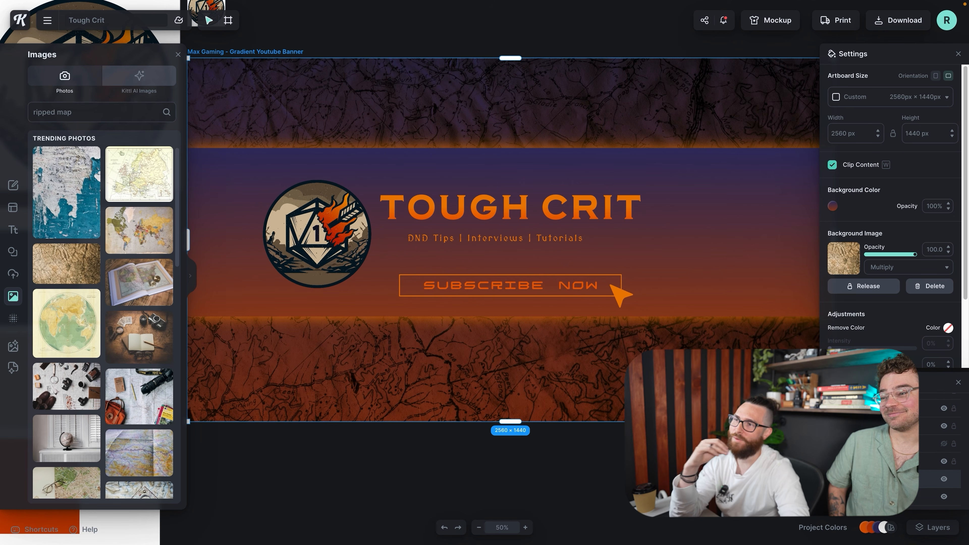
scroll(391, 175, "up", 1)
scroll(391, 175, "left", 1)
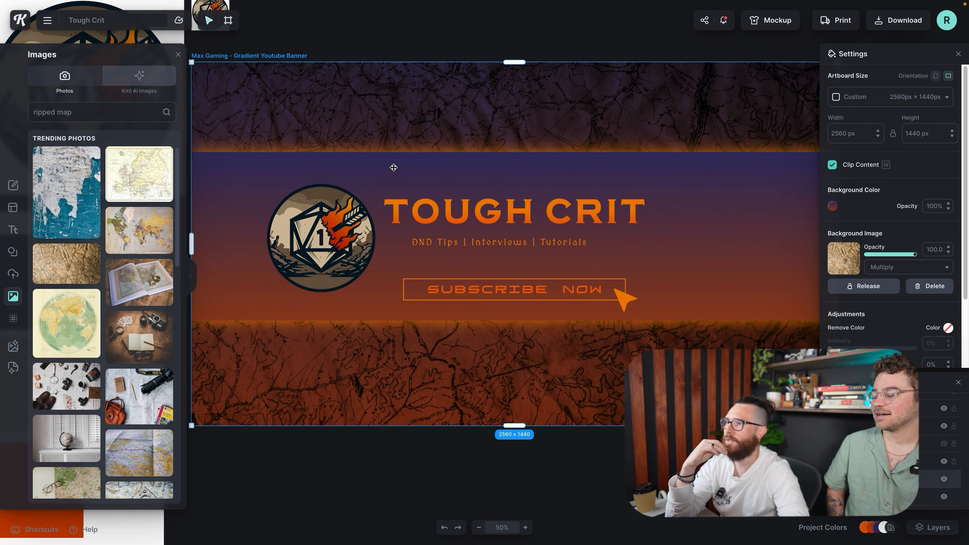
Change the upper gradient color of the central band to the dark navy 051723 from the document colors.
left_click(393, 167)
left_click(304, 165)
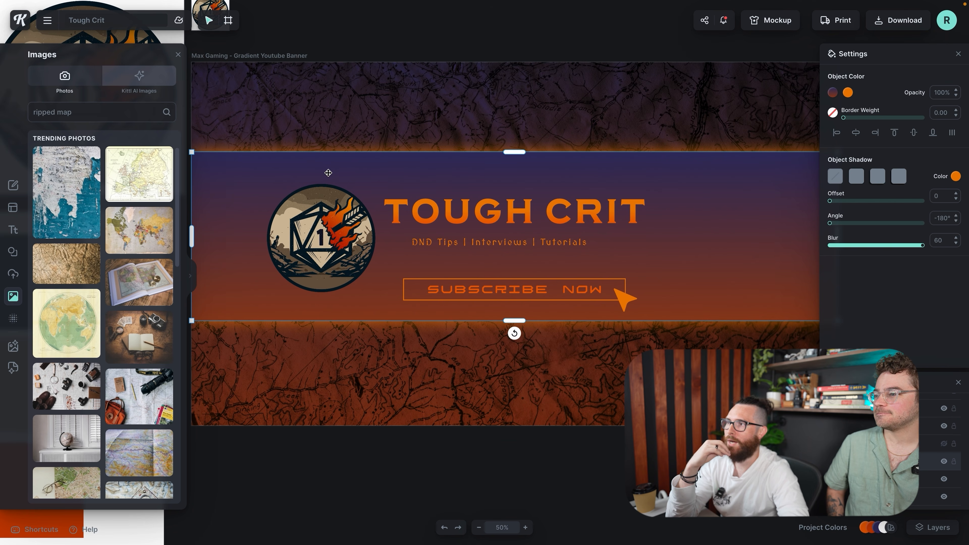
scroll(617, 255, "left", 6)
scroll(617, 255, "down", 1)
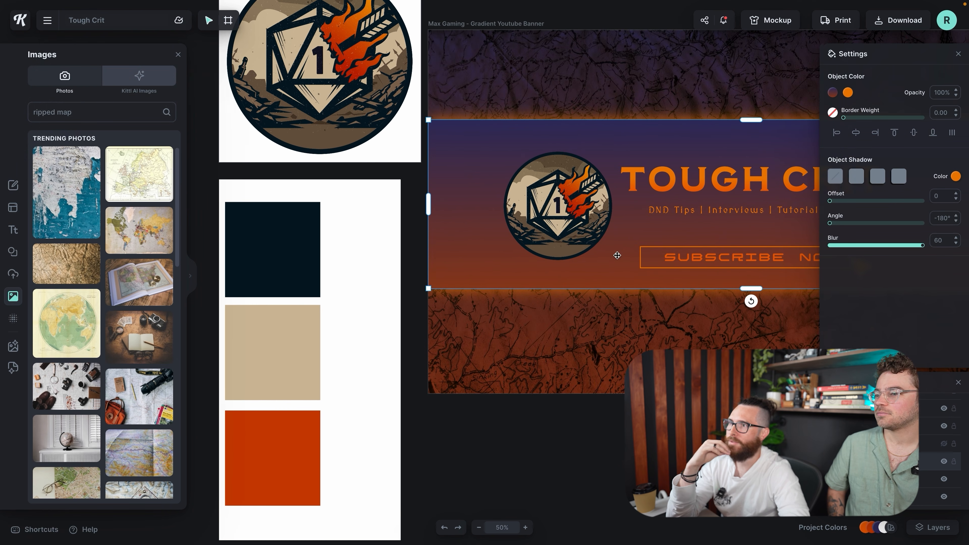
scroll(617, 256, "right", 1)
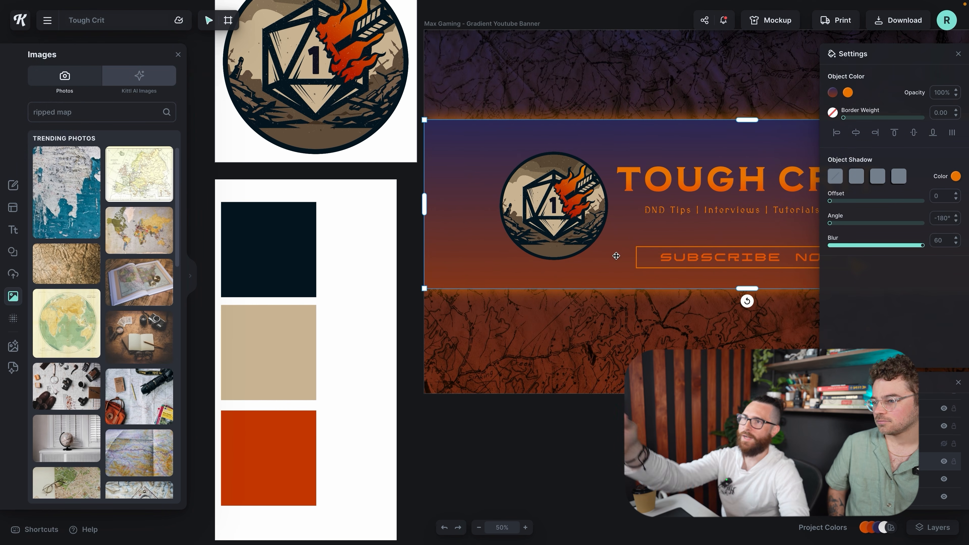
left_click(833, 94)
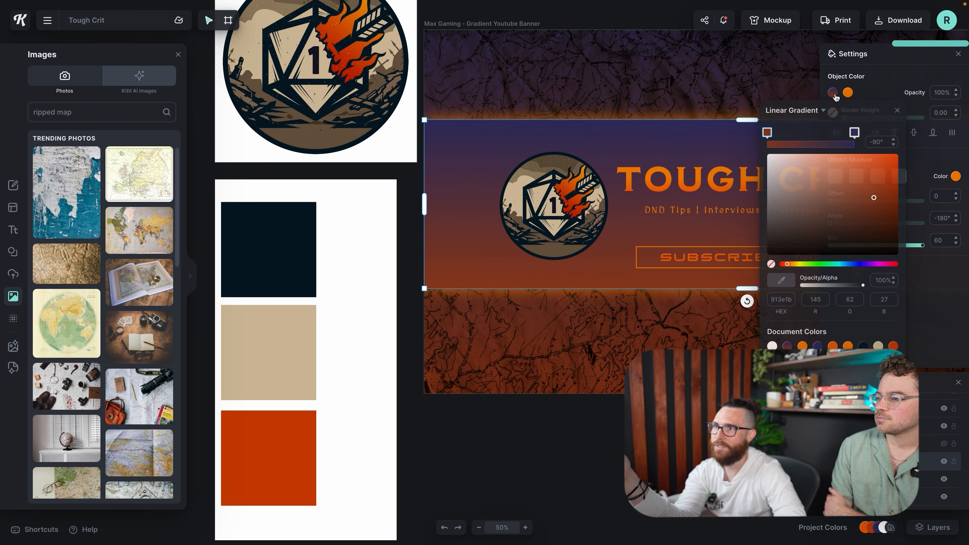
left_click(855, 133)
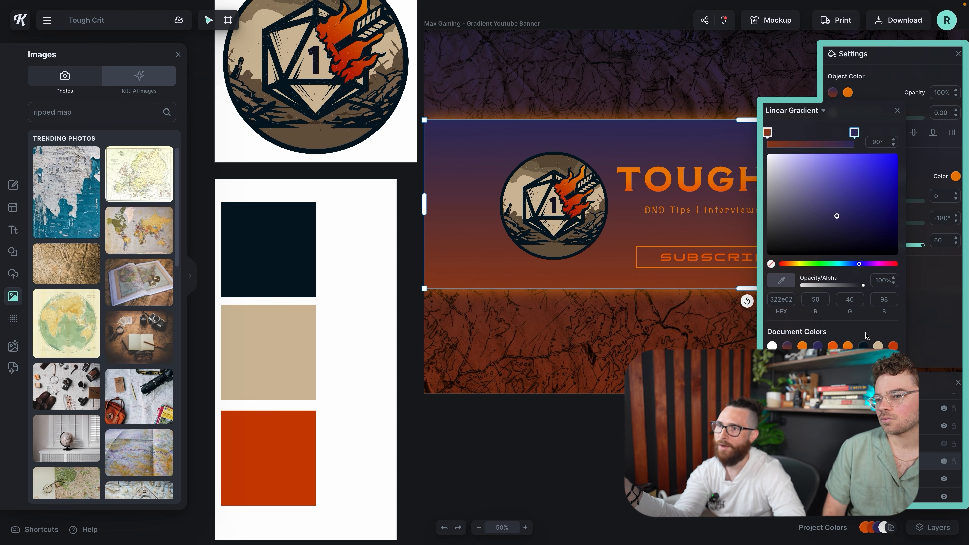
left_click(864, 346)
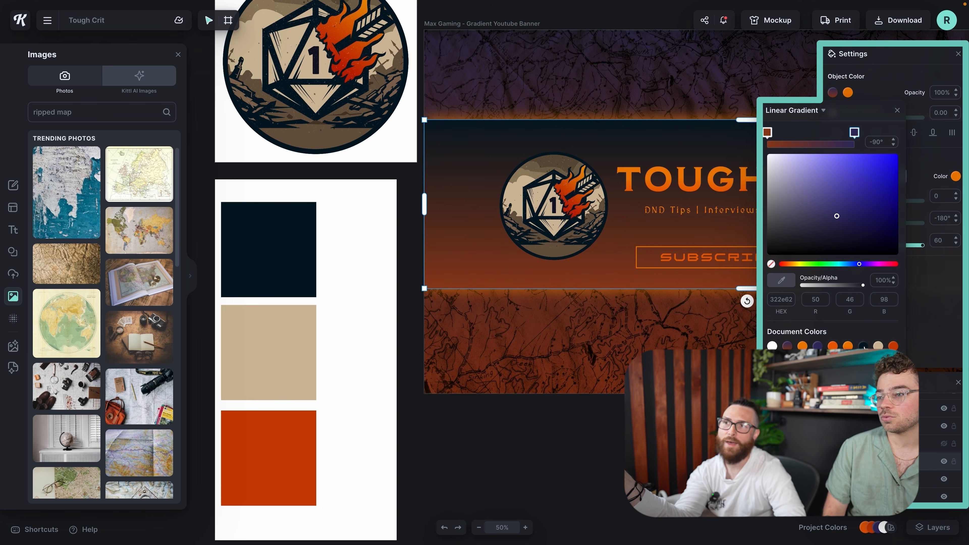
left_click(864, 346)
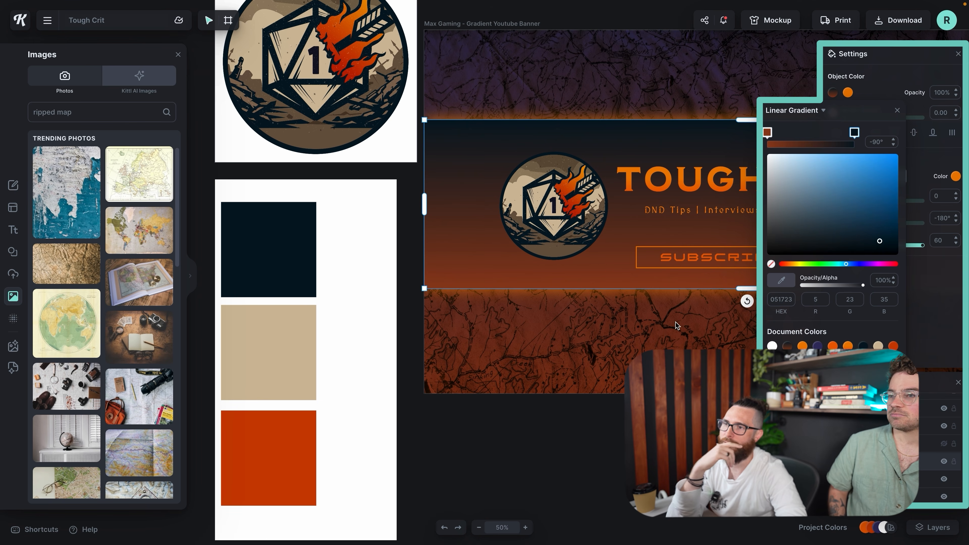
Try the brown sampled from the avatar artwork as the band's lower gradient color.
left_click(768, 133)
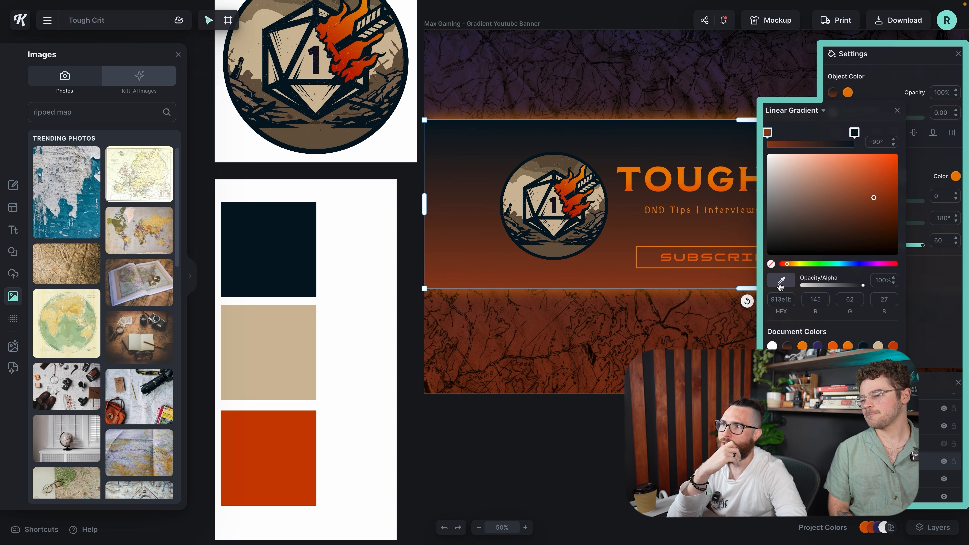
left_click(560, 252)
scroll(602, 347, "right", 4)
scroll(602, 346, "up", 1)
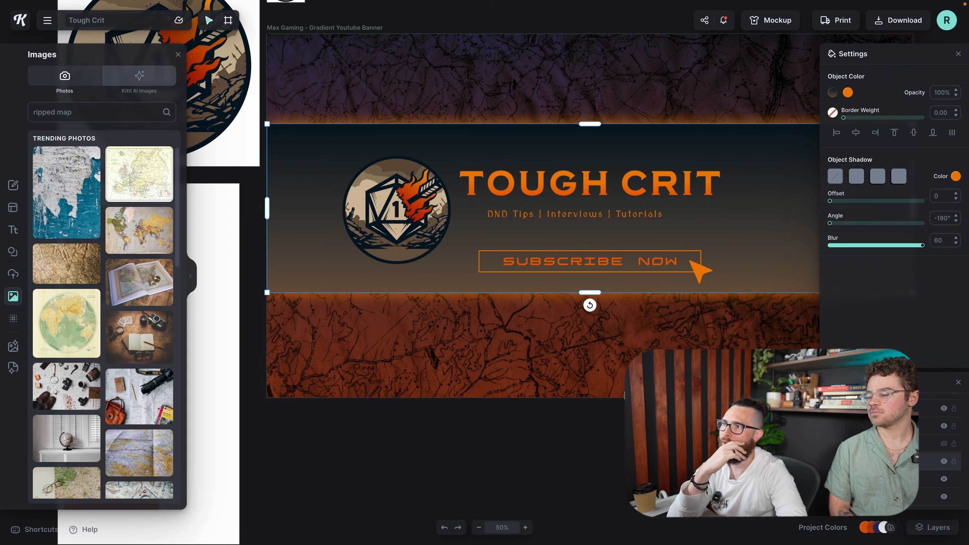
key("super+z")
key("super+z")
Apply dark navy to the band's gradient, move its stop inward and soften the lower color to a muted reddish brown.
left_click(833, 93)
left_click(863, 346)
left_click_drag(855, 133, 833, 133)
left_click(767, 132)
left_click(850, 194)
Move the tagline closer to the TOUGH CRIT title, enlarge it slightly and center it under the title.
scroll(572, 230, "up", 1)
left_click_drag(568, 222, 549, 217)
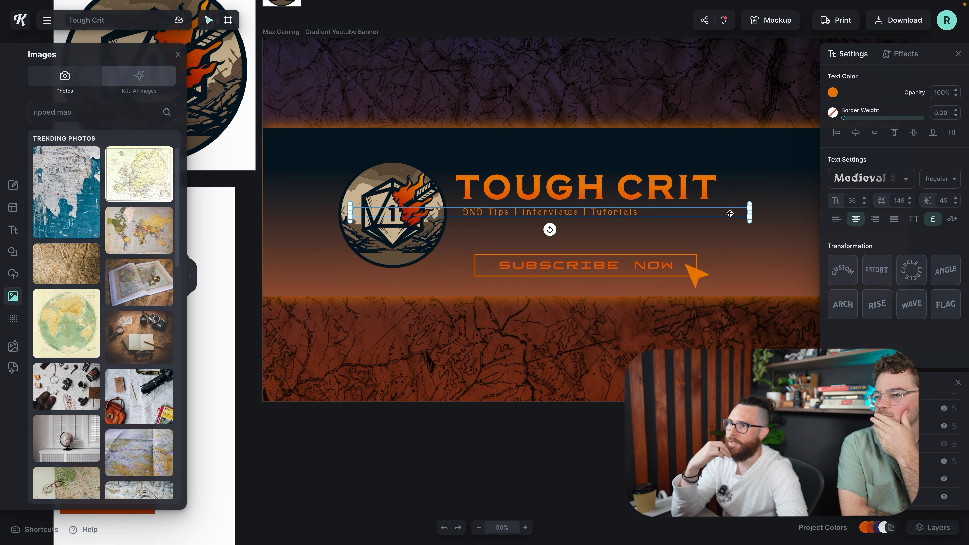
left_click_drag(749, 221, 817, 221)
left_click_drag(646, 215, 651, 217)
left_click(706, 432)
scroll(706, 432, "up", 1)
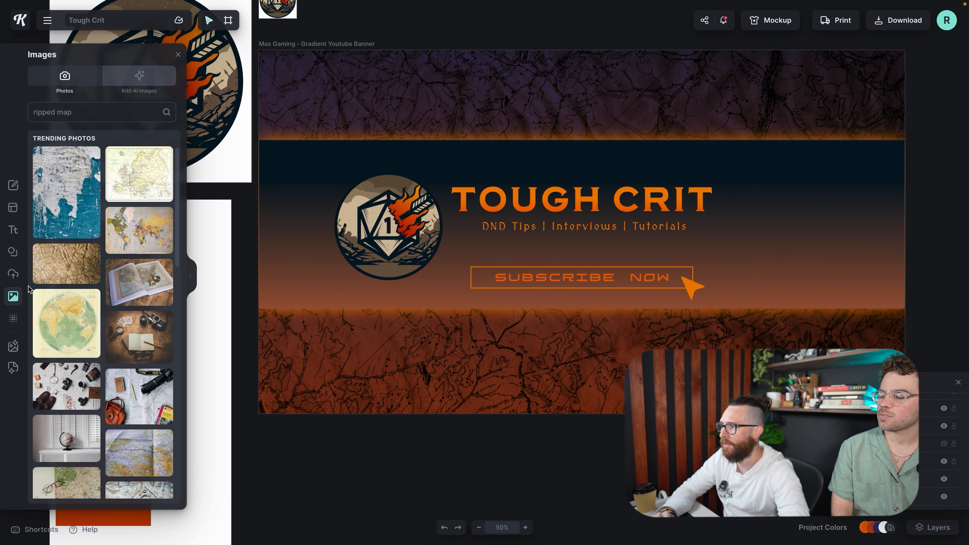
Delete the orange cursor arrow from the corner of the SUBSCRIBE NOW button.
left_click(693, 289)
double_click(696, 290)
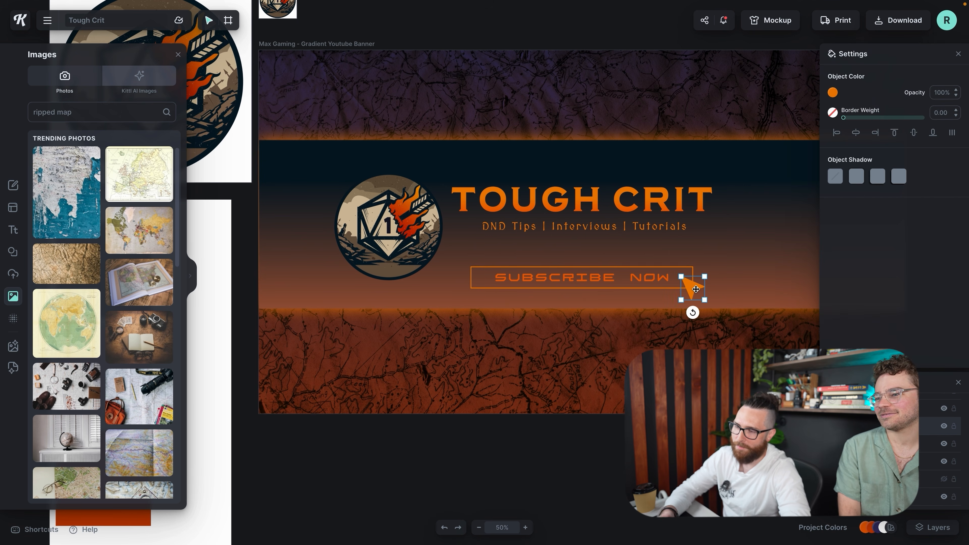
key("Delete")
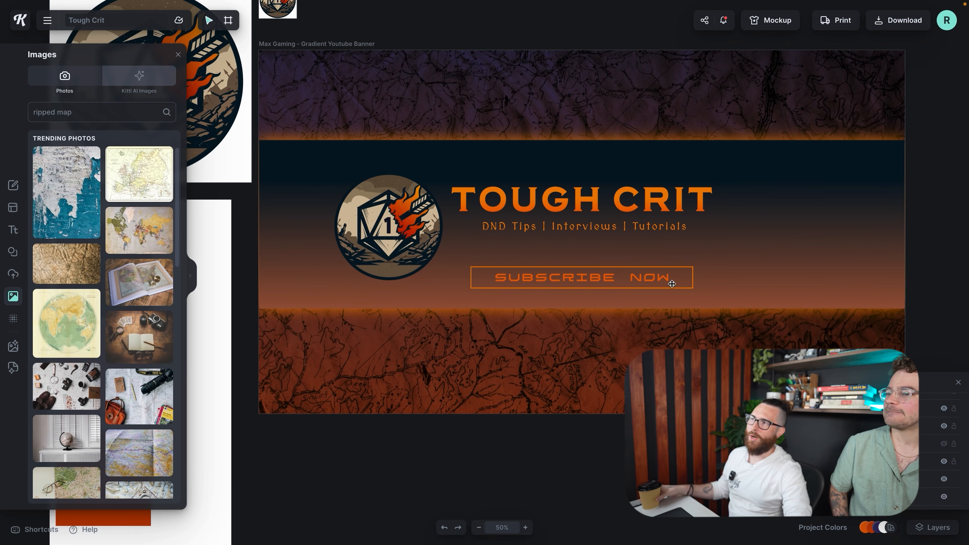
Search the elements for "ripped paper", add the thick torn paper strip and lay it horizontally along the band's lower edge.
left_click(13, 252)
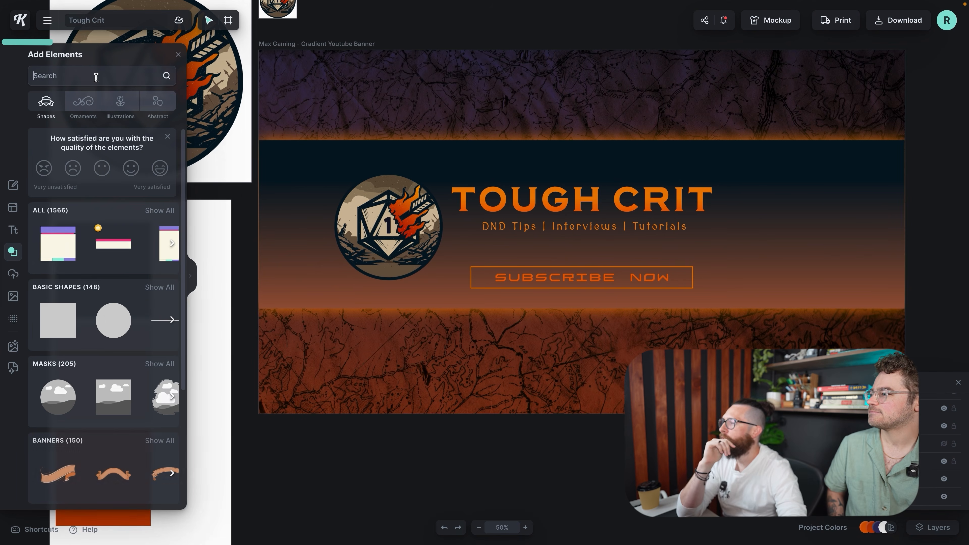
type("ripped paper")
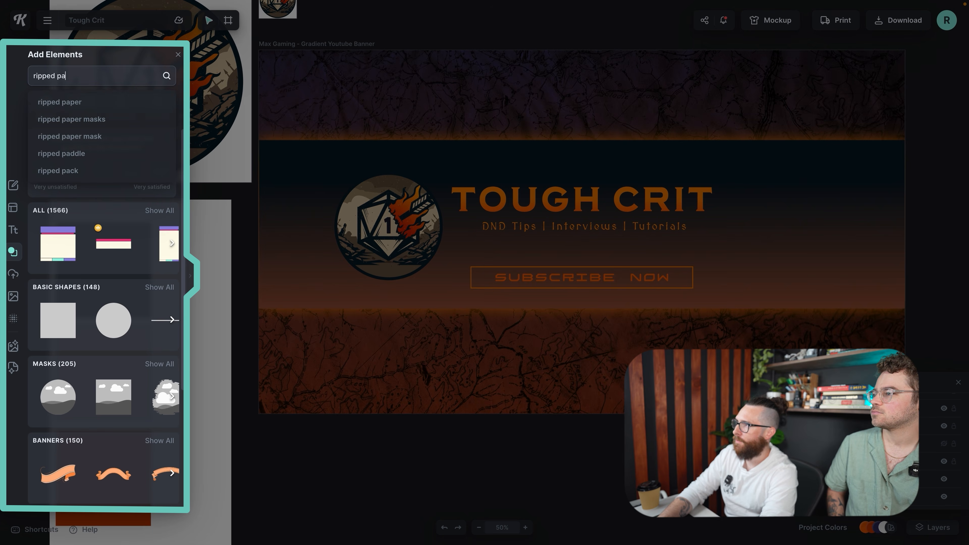
key("Return")
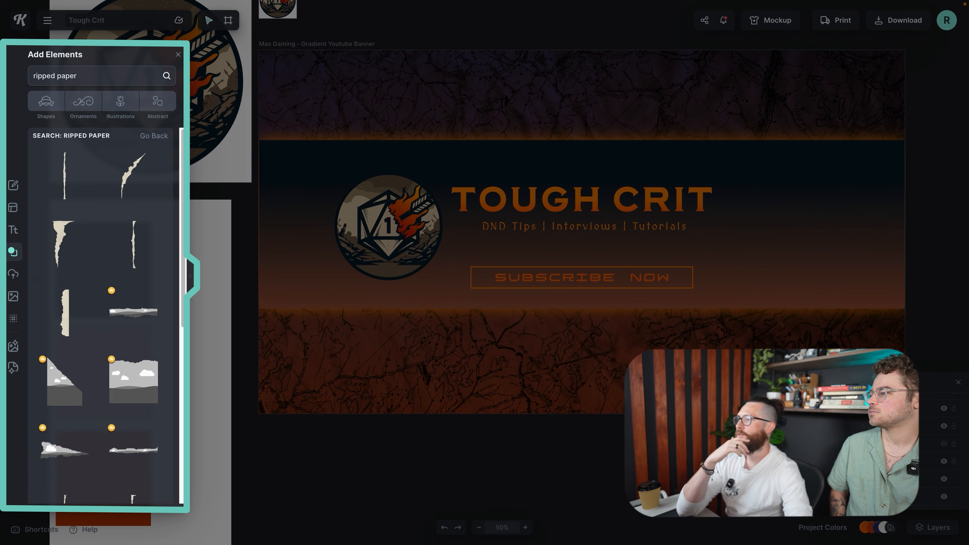
left_click(76, 313)
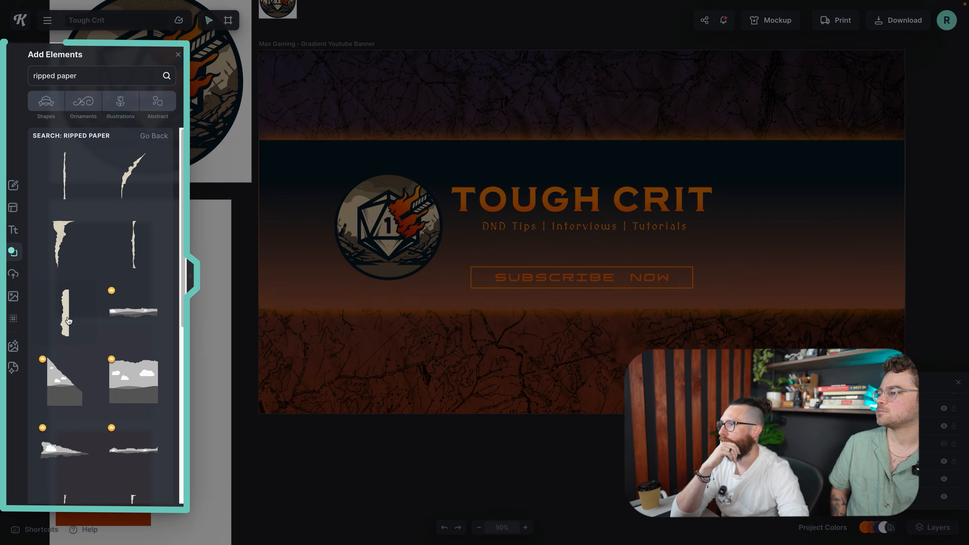
left_click_drag(484, 375, 429, 282)
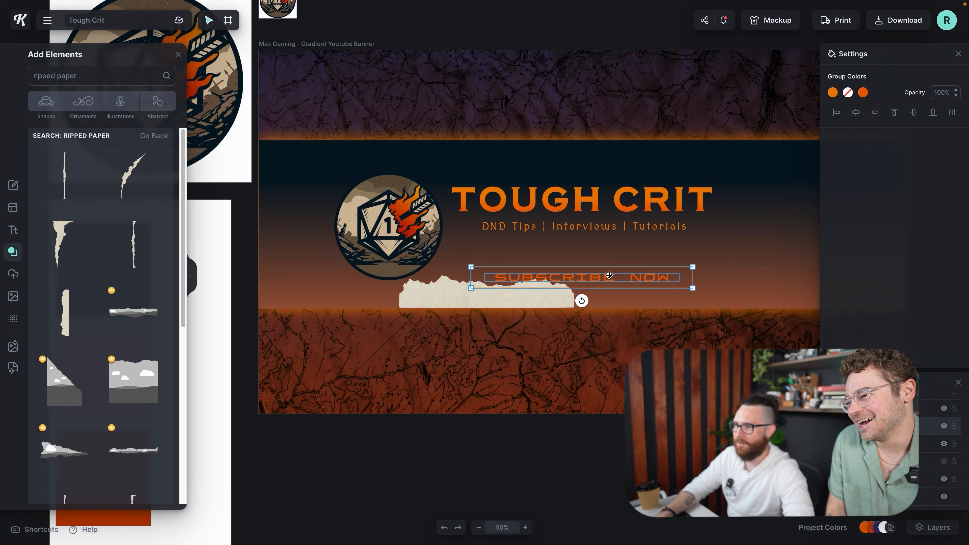
Move the SUBSCRIBE NOW button below the banner and stretch the torn paper strip across the banner's full width.
left_click_drag(610, 275, 587, 449)
left_click(429, 298)
left_click_drag(397, 276, 365, 287)
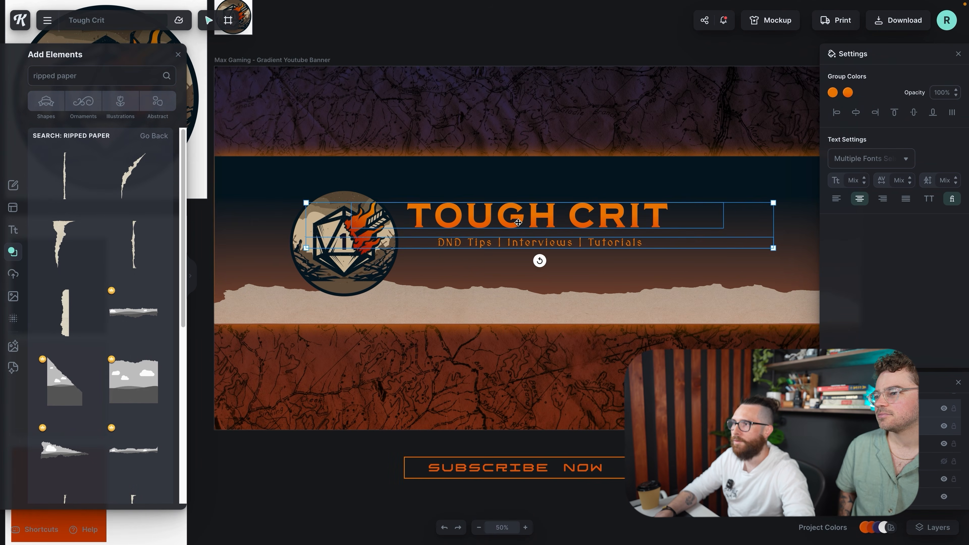
Move the TOUGH CRIT title and its tagline slightly down together, closer to the torn paper.
left_click_drag(518, 223, 531, 255)
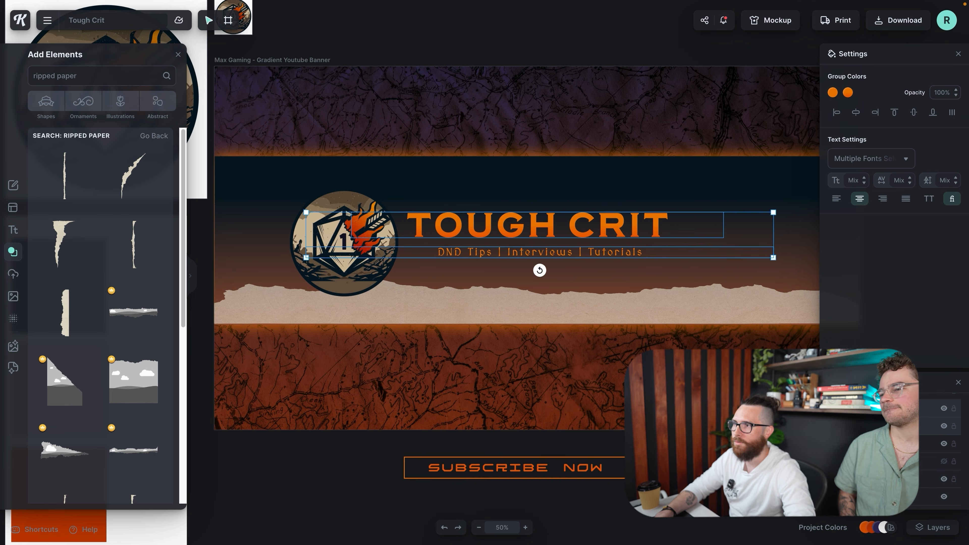
key("Escape")
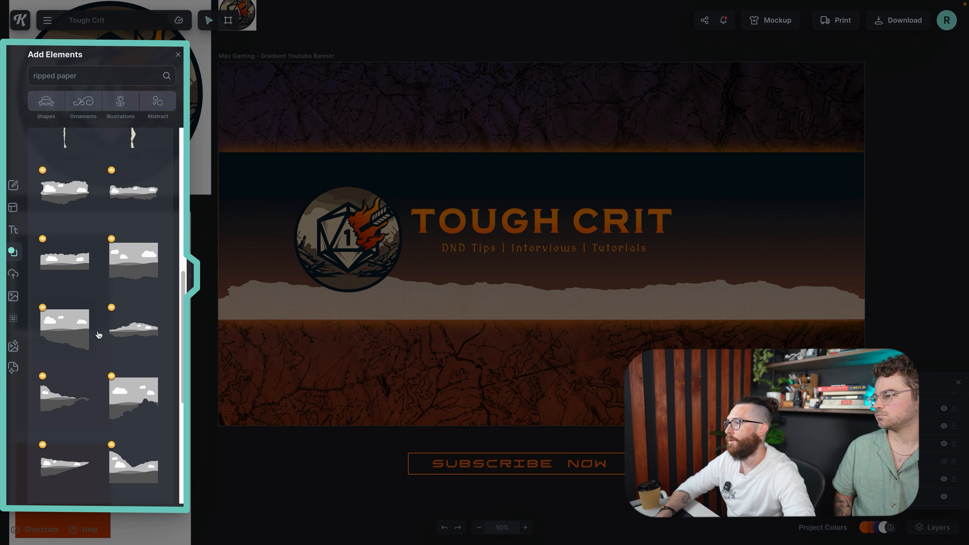
Try filling a tapered ripped-paper mask below the banner with a copy of the avatar artwork, and delete the masked result.
scroll(71, 307, "down", 3)
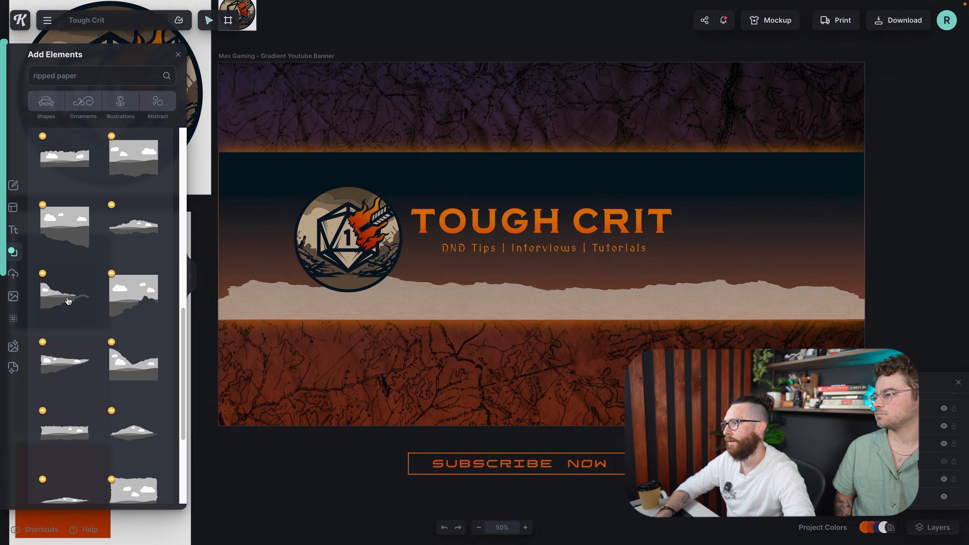
left_click(68, 301)
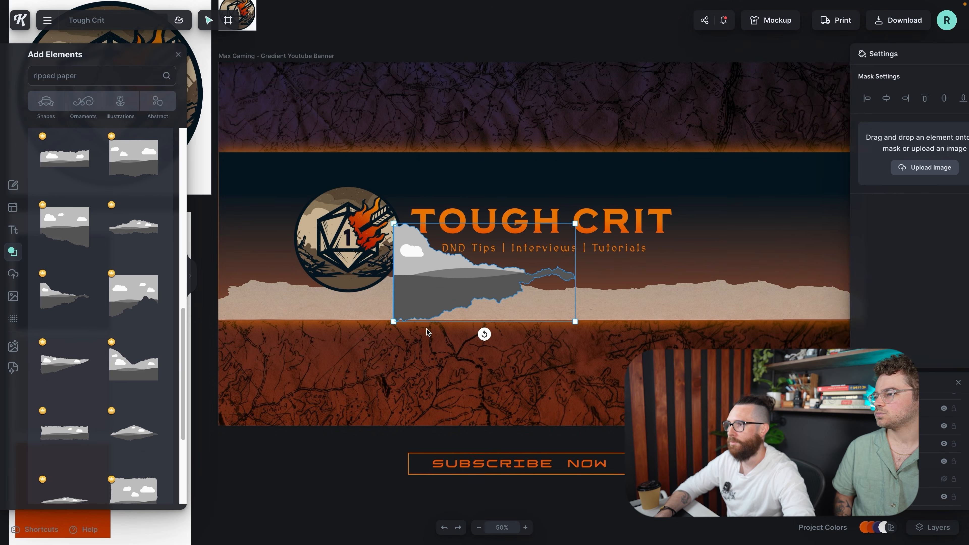
left_click_drag(426, 311, 297, 513)
scroll(297, 513, "down", 3)
left_click(299, 508)
left_click_drag(362, 142, 383, 404, "alt")
left_click(549, 446)
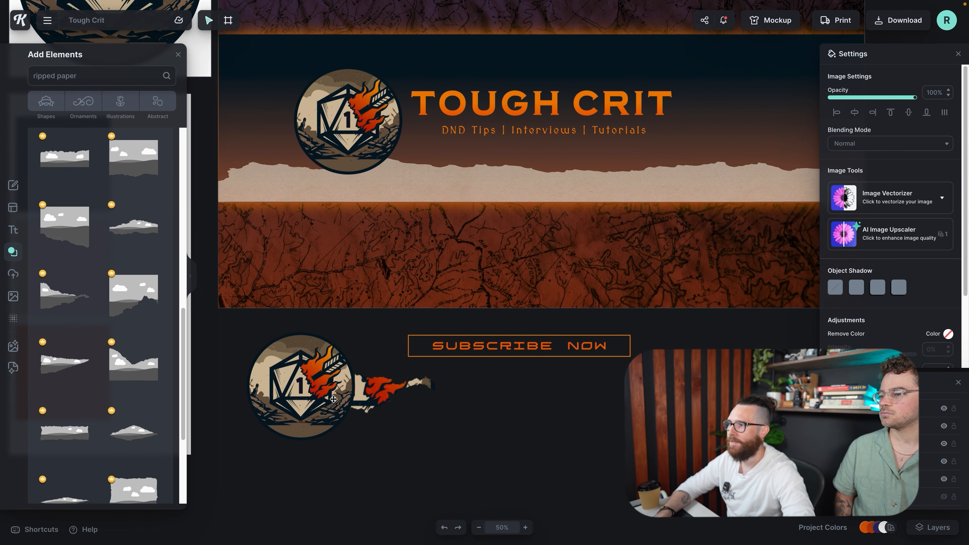
left_click(425, 462)
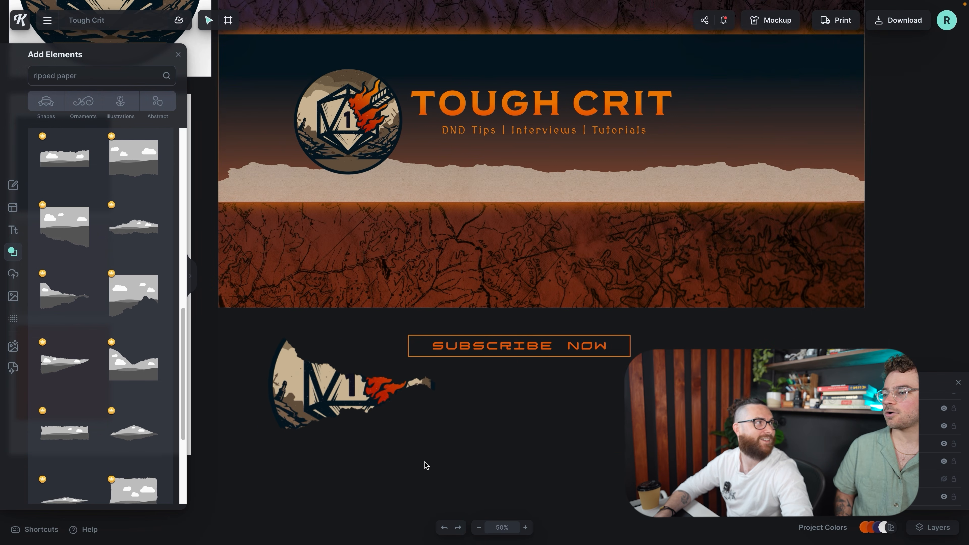
left_click(361, 391)
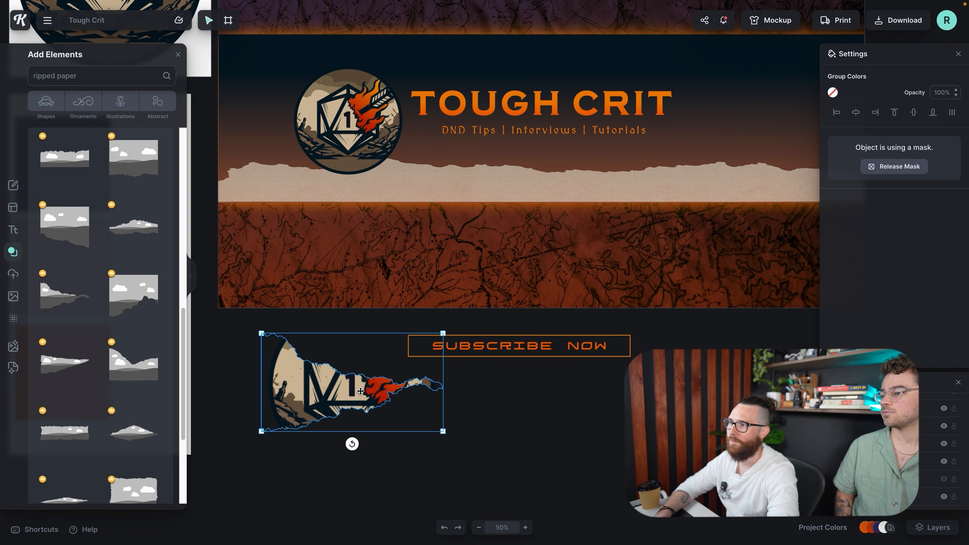
key("Delete")
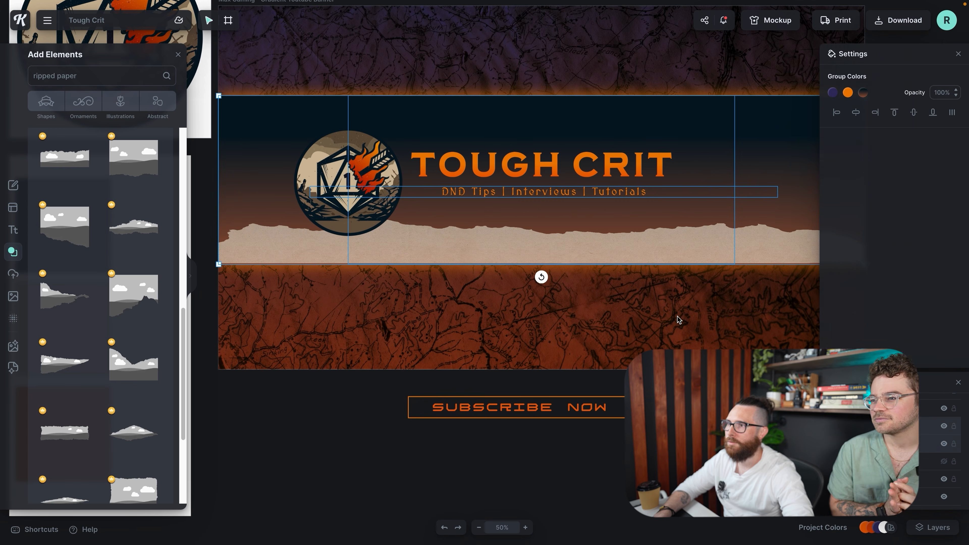
Enlarge the TOUGH CRIT title and tagline slightly and delete the SUBSCRIBE NOW button from below the banner.
left_click(546, 168)
left_click(476, 406)
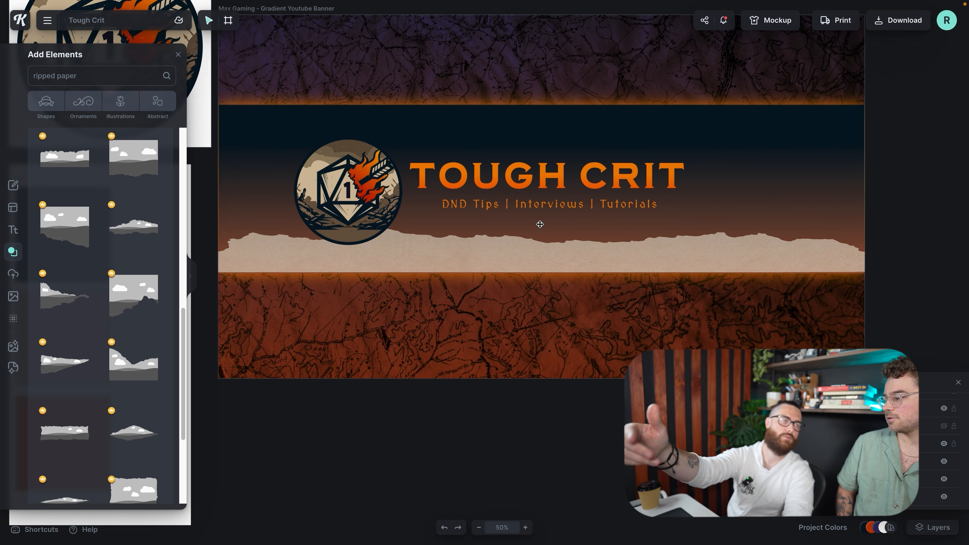
scroll(542, 197, "up", 1)
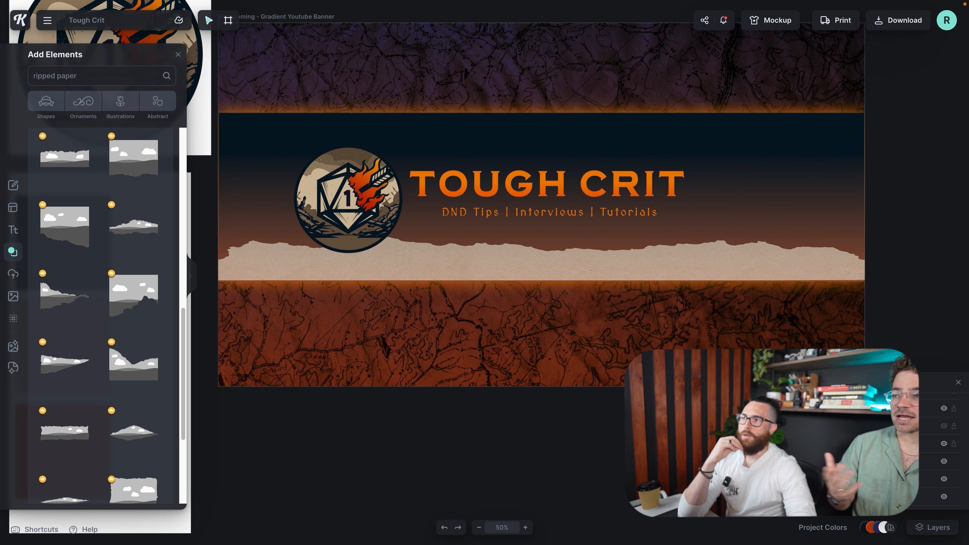
scroll(541, 214, "up", 2)
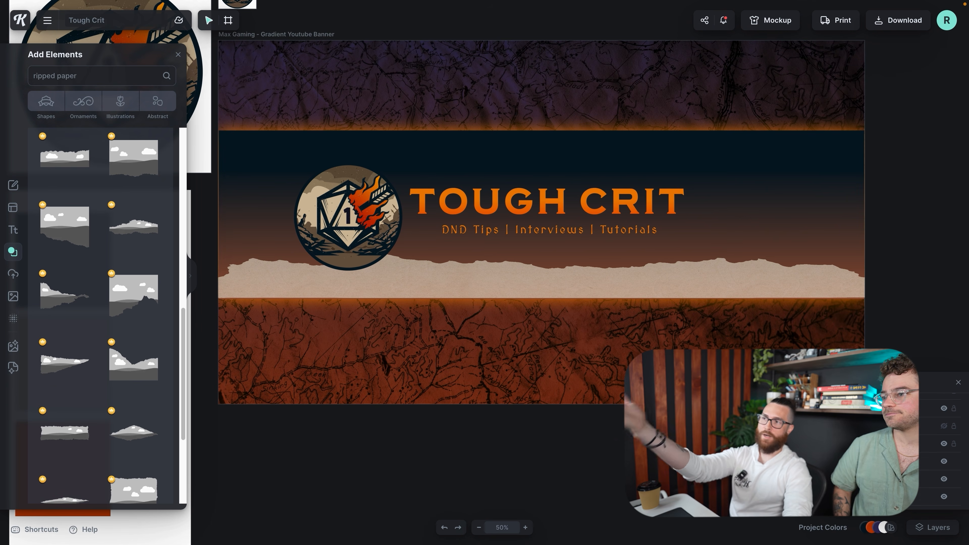
Try the tan document color as the lower color of the TOUGH CRIT title's gradient, and undo it.
left_click(546, 205)
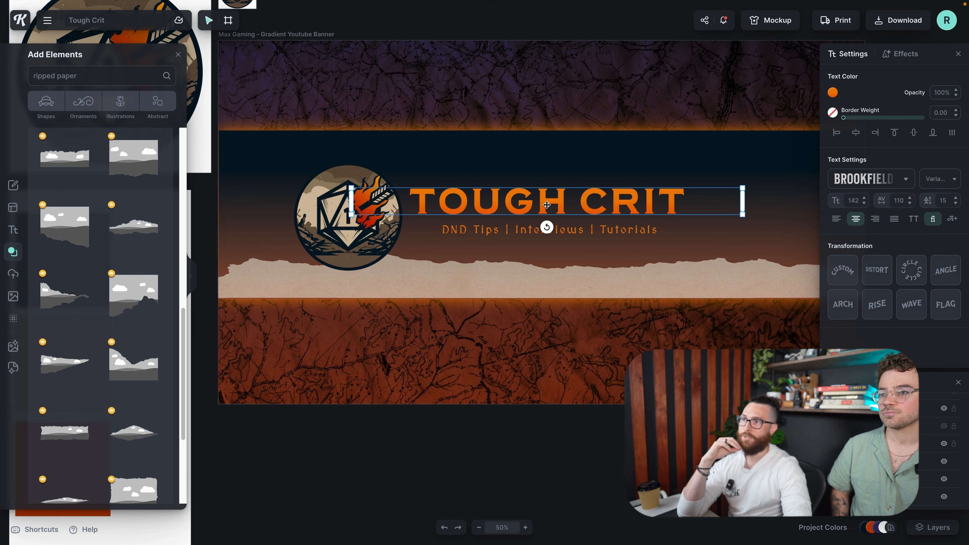
left_click(555, 210)
left_click(616, 394)
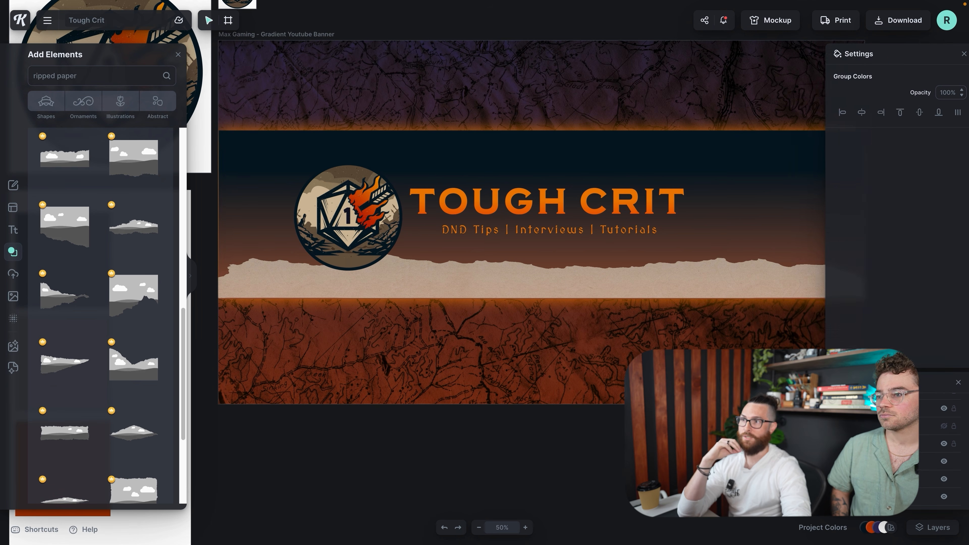
left_click(601, 212)
left_click(631, 231)
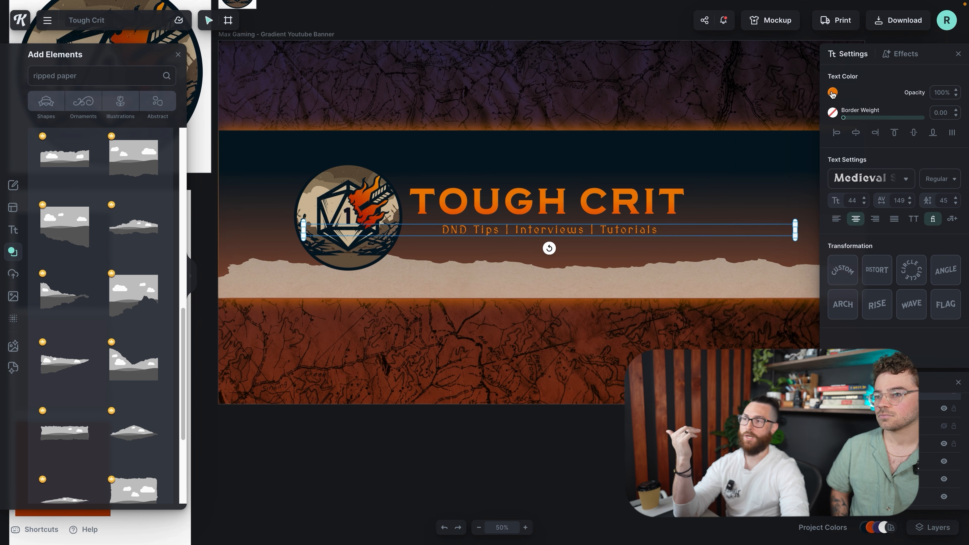
left_click(584, 205)
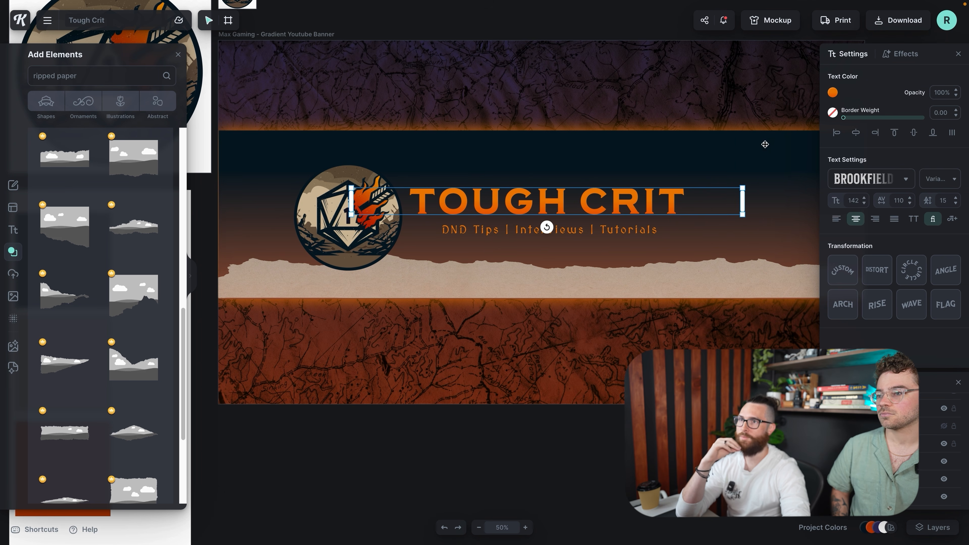
left_click(833, 93)
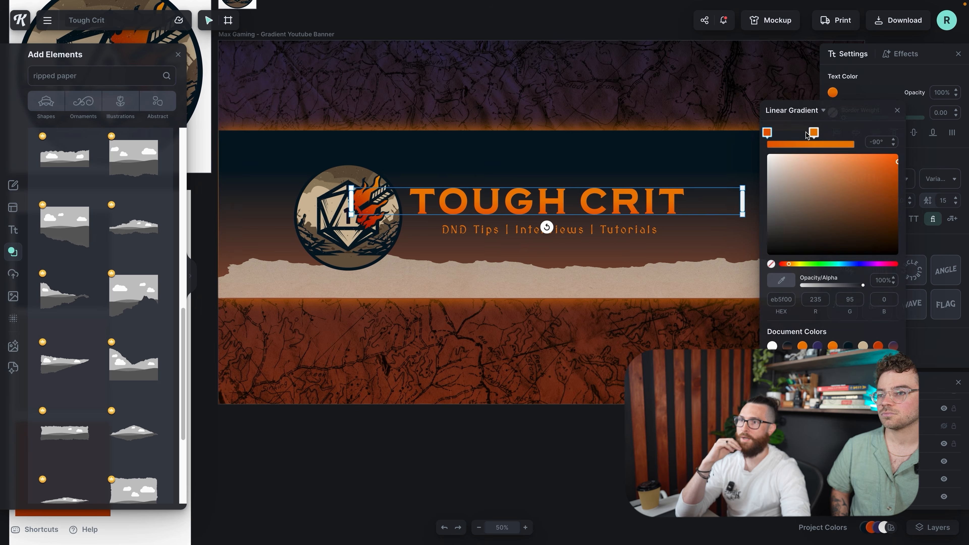
left_click(864, 346)
left_click(718, 436)
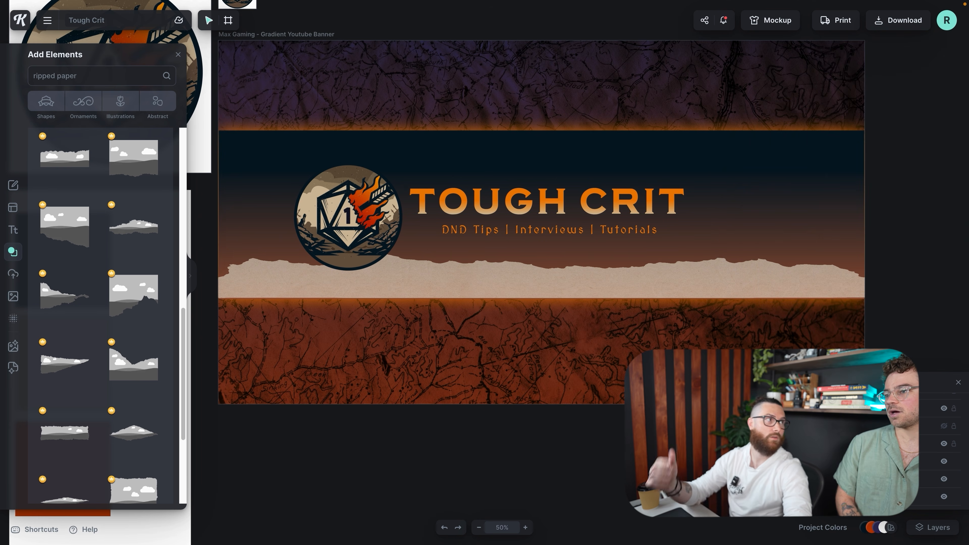
key("super+z")
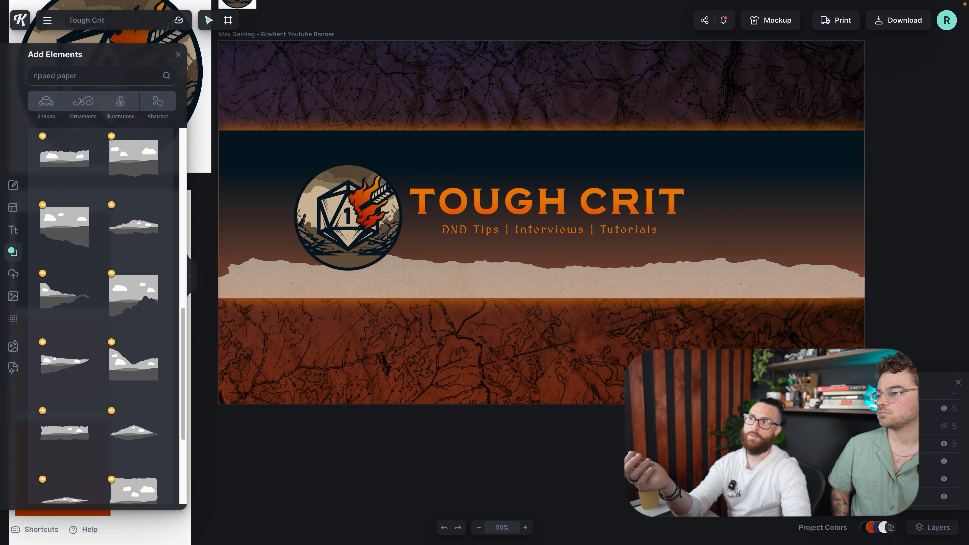
Switch to the Google browser tab and search for "youtube channel art template".
scroll(627, 231, "up", 1)
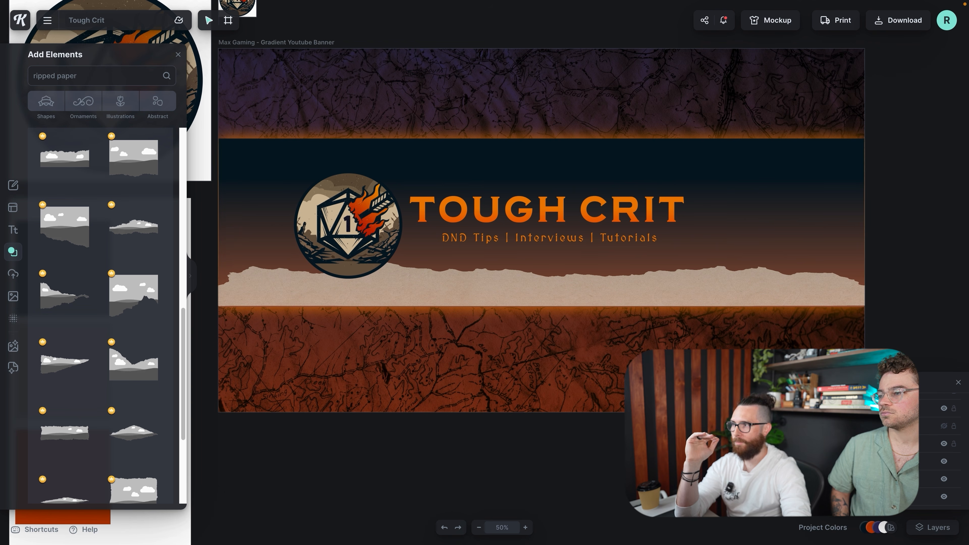
mouse_move(135, 2)
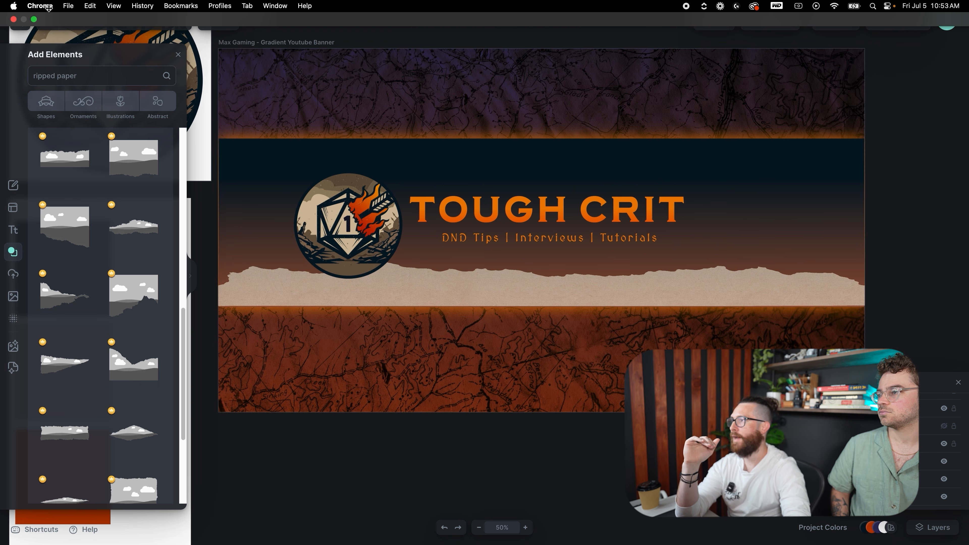
left_click(36, 21)
left_click(378, 24)
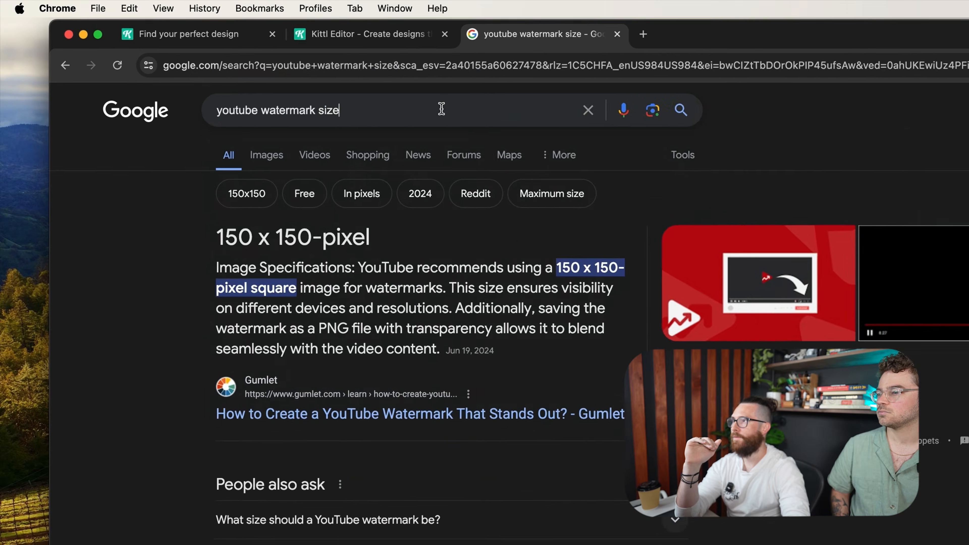
left_click(441, 109)
type("youtube channel art template")
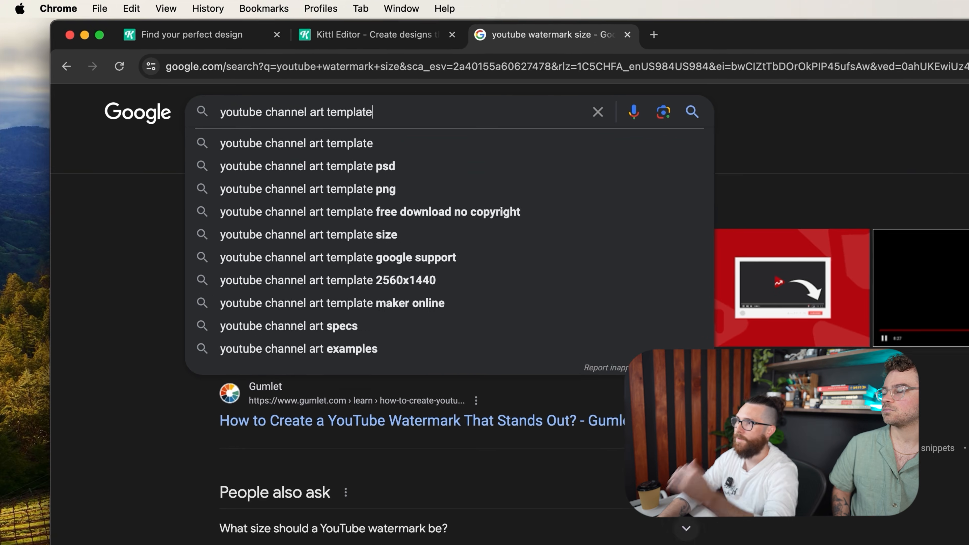
key("Return")
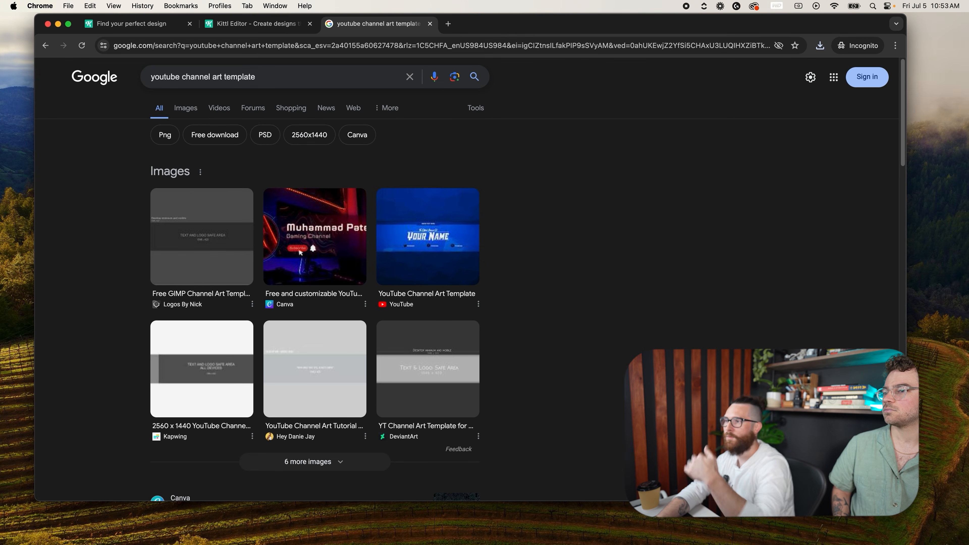
Open the Logos By Nick channel art template in the image results and save its 2,560 × 1,440 image.
left_click(227, 244)
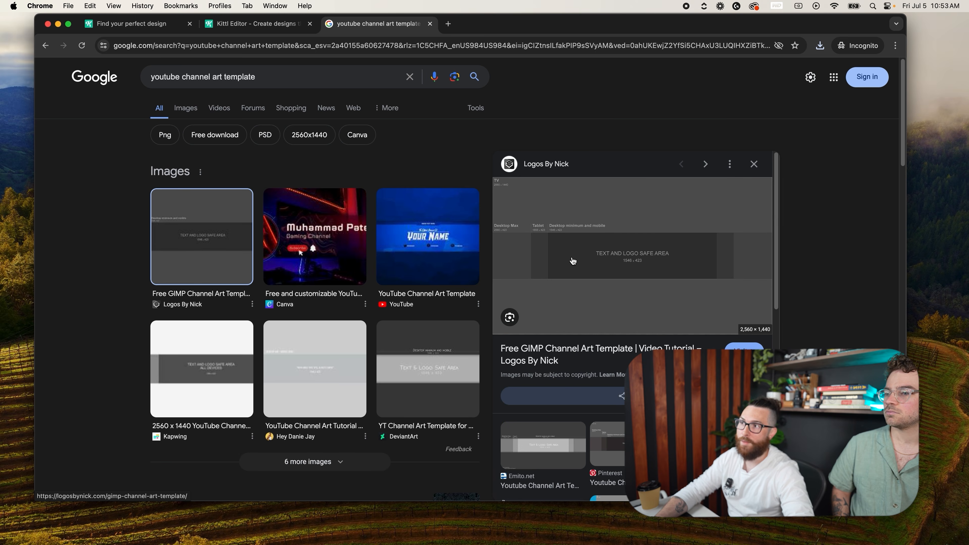
right_click(643, 206)
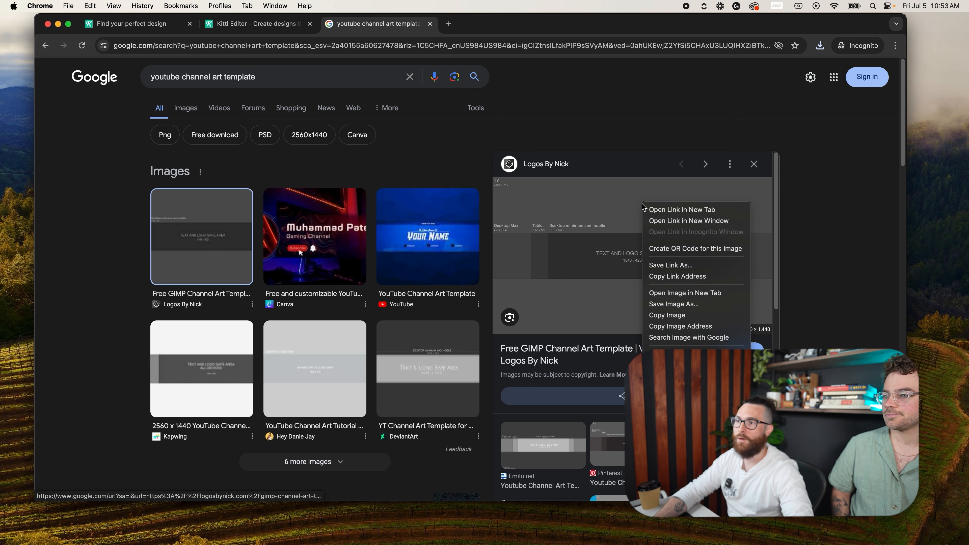
left_click(682, 305)
key("Return")
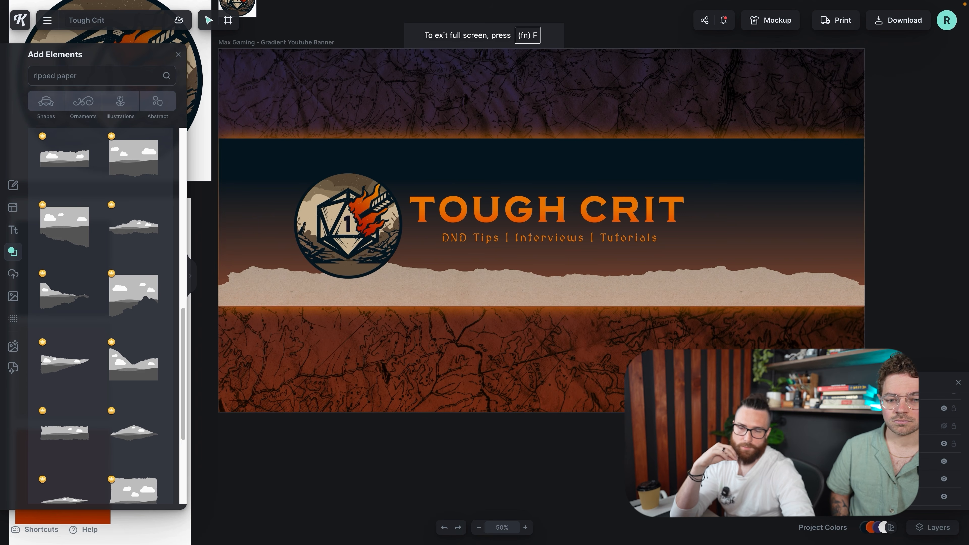
Bring the saved channel art template image into the Kittl canvas and scale it to cover the whole banner artboard.
left_click_drag(826, 355, 618, 338)
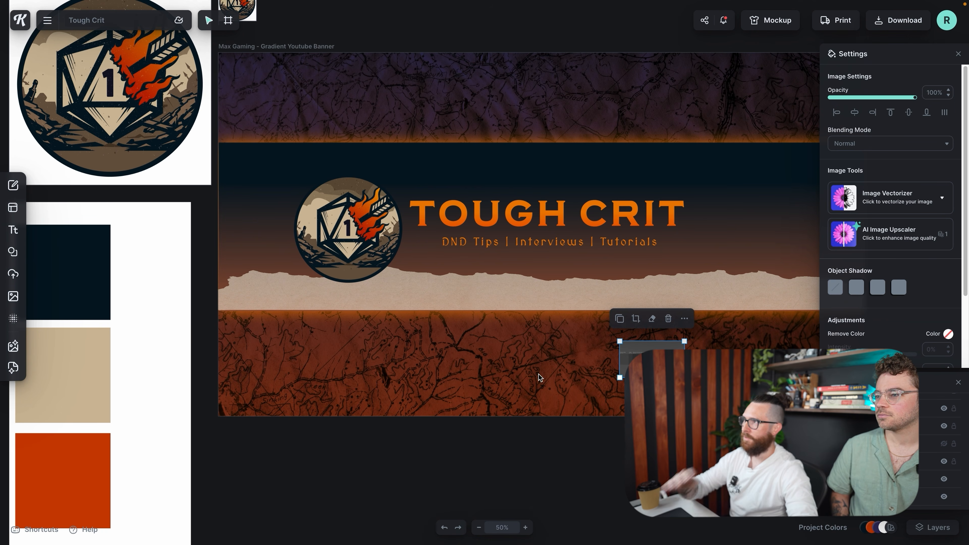
scroll(539, 375, "right", 3)
left_click_drag(611, 378, 791, 429)
scroll(805, 452, "up", 1)
left_click(806, 453)
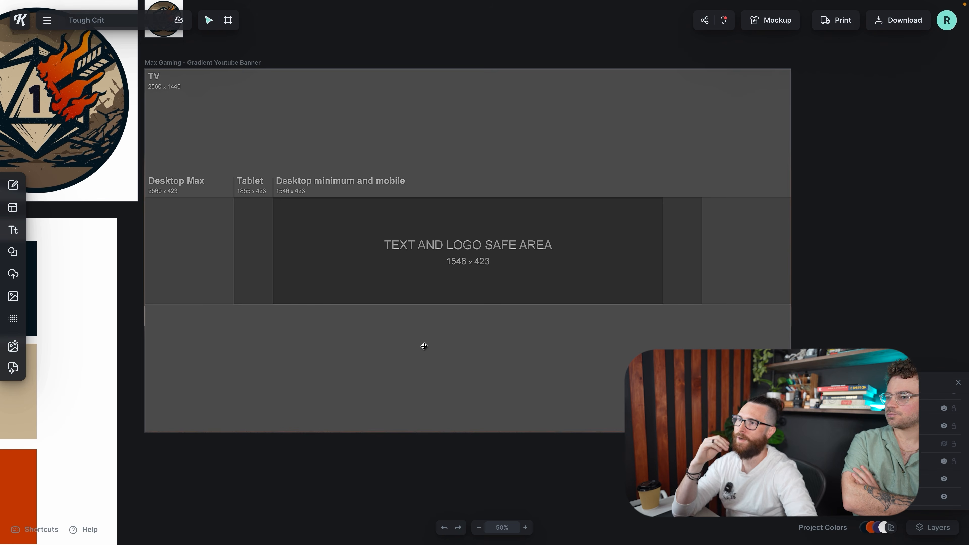
Lower the channel art template overlay's opacity to about 61% so the banner shows through.
left_click(580, 163)
left_click_drag(914, 100, 884, 100)
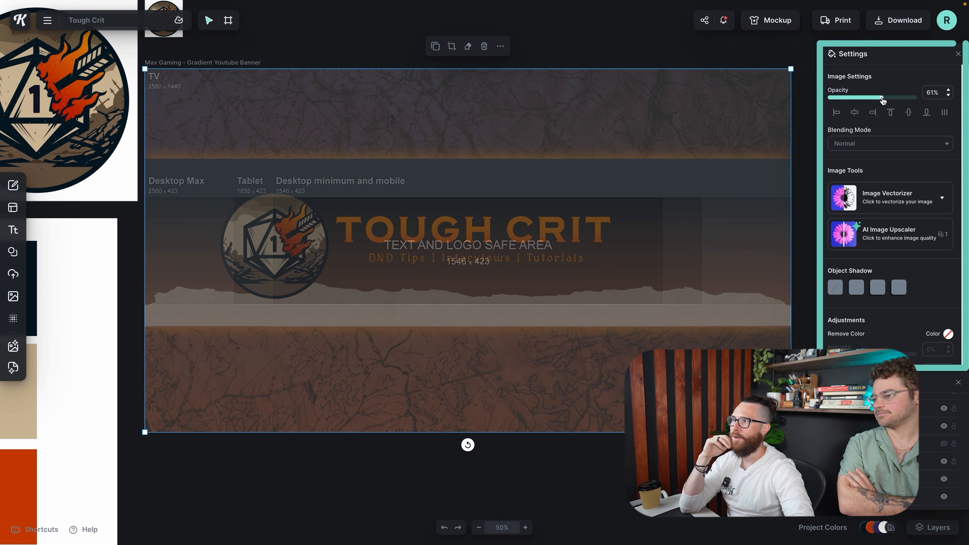
Lock the channel art template overlay layer so the banner objects beneath it can be selected.
scroll(927, 419, "up", 6)
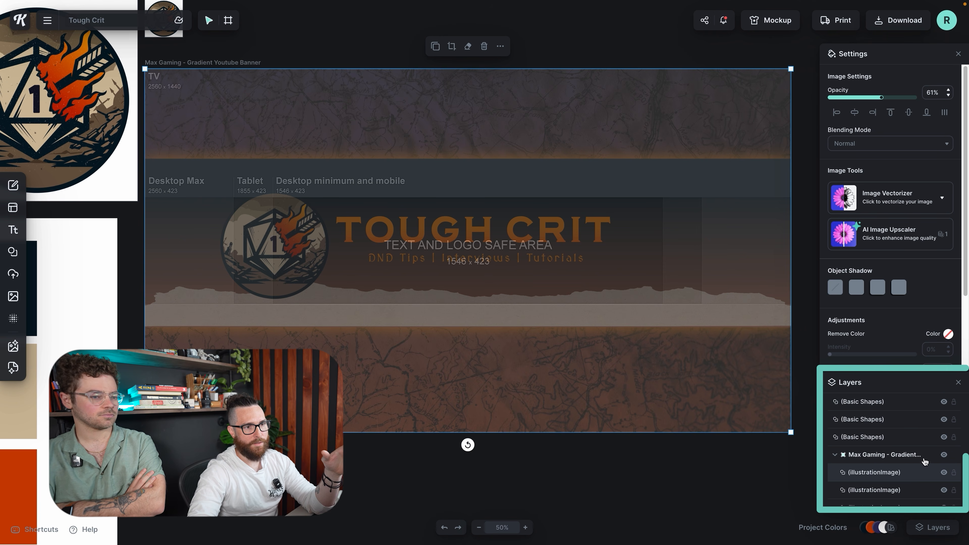
left_click(954, 473)
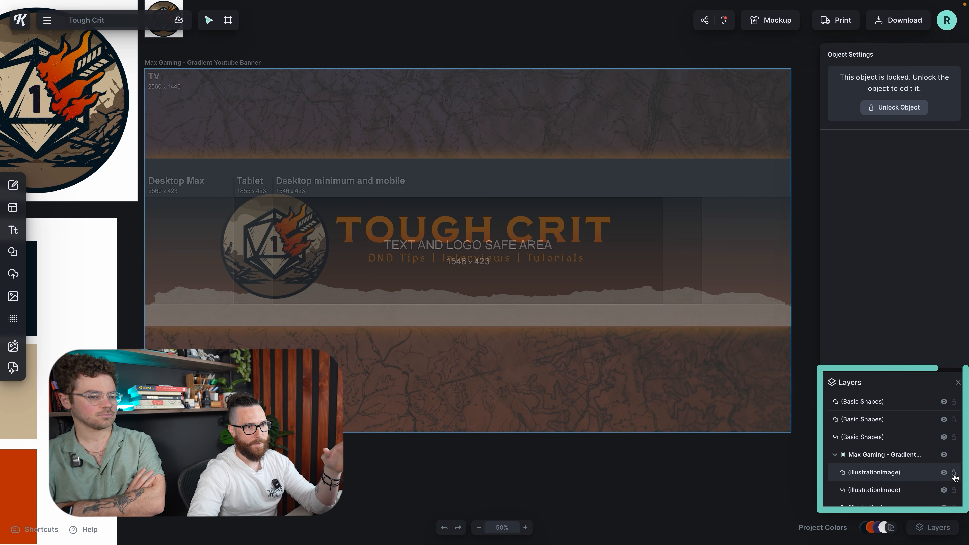
left_click(578, 481)
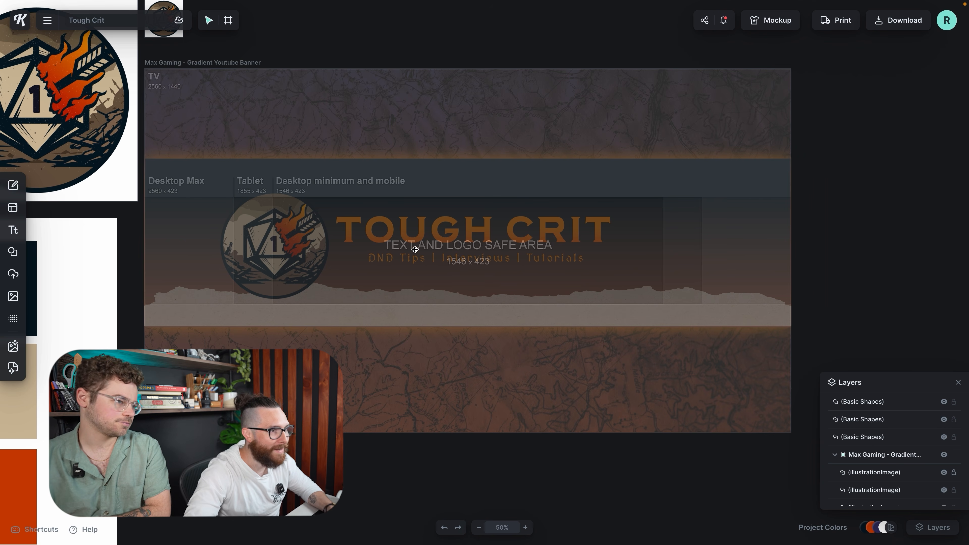
Shift the TOUGH CRIT title and its tagline together to the right to make room for the avatar.
left_click(475, 230)
left_click_drag(475, 229, 528, 261)
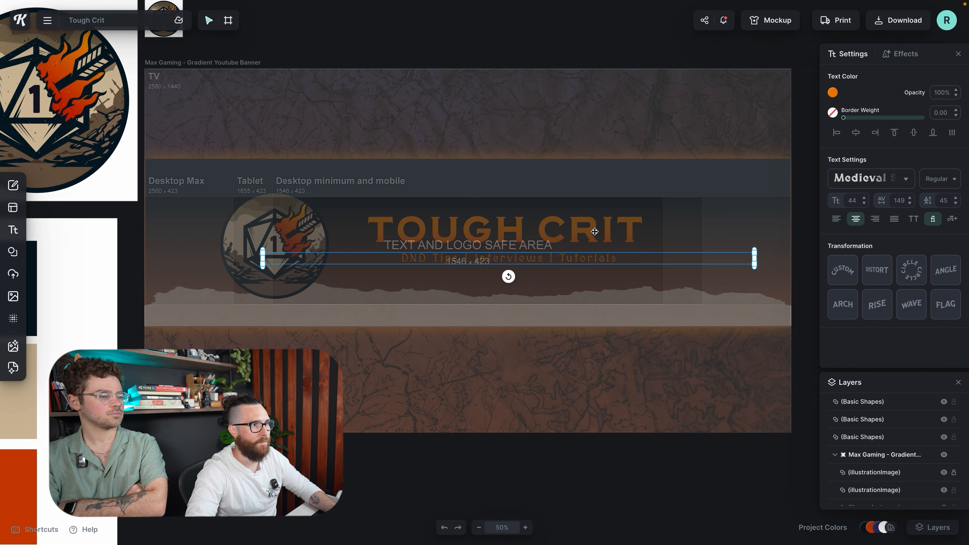
left_click(612, 227, "shift")
left_click_drag(755, 268, 781, 270)
left_click_drag(613, 228, 606, 232)
Move the avatar artwork inside the text and logo safe area and scale it down to fit the area's height.
left_click_drag(230, 237, 270, 176)
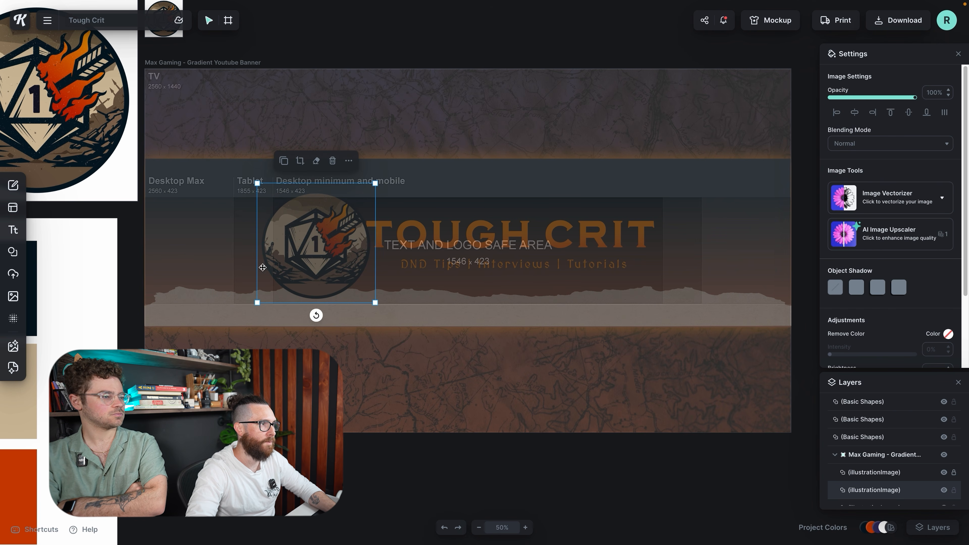
left_click_drag(376, 184, 363, 196)
left_click_drag(321, 256, 329, 261)
left_click_drag(278, 200, 275, 197)
left_click_drag(373, 296, 378, 301)
Reposition the title and tagline beside the avatar and scale them down slightly to stay within the safe area.
left_click(397, 247)
left_click_drag(255, 220, 274, 226)
left_click_drag(559, 241, 555, 241)
left_click(583, 336)
left_click(605, 273)
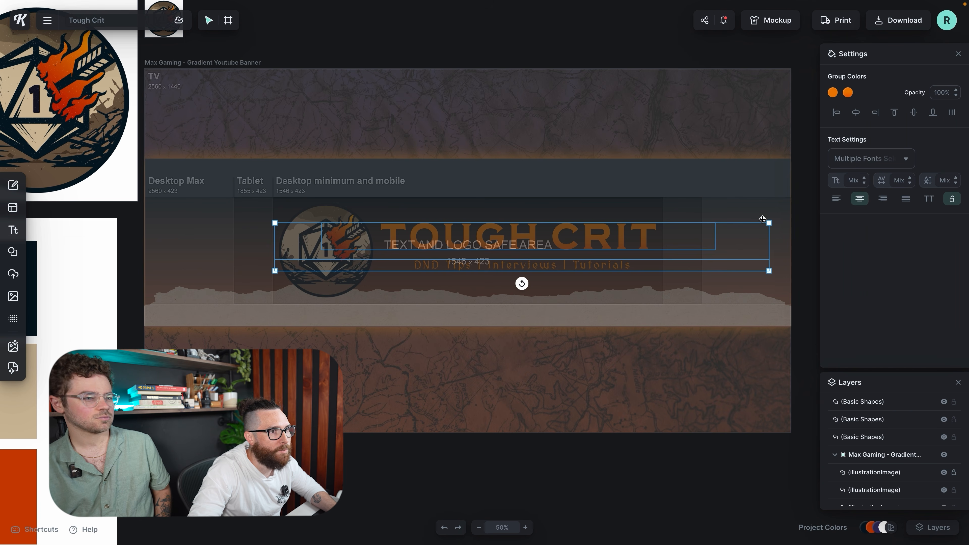
left_click_drag(769, 223, 764, 224)
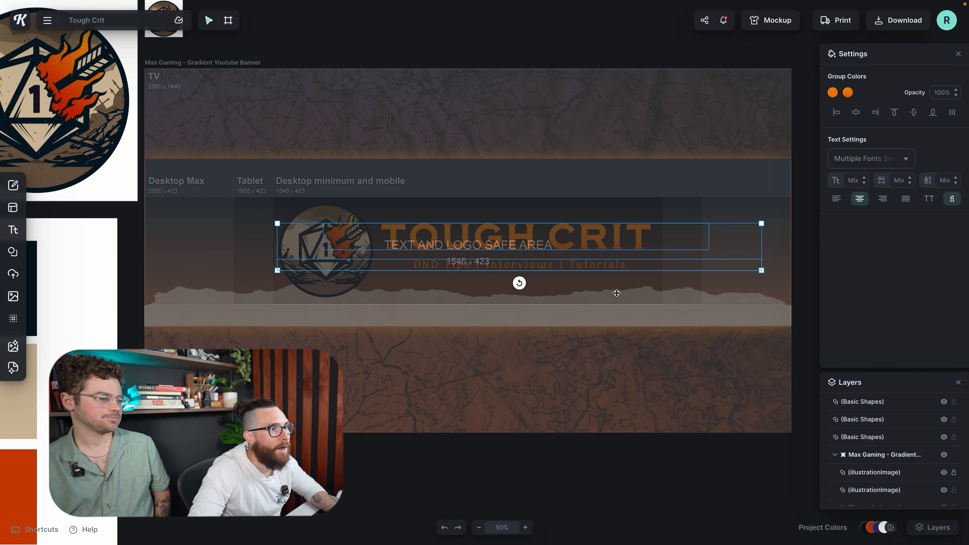
left_click(612, 321)
left_click(622, 461)
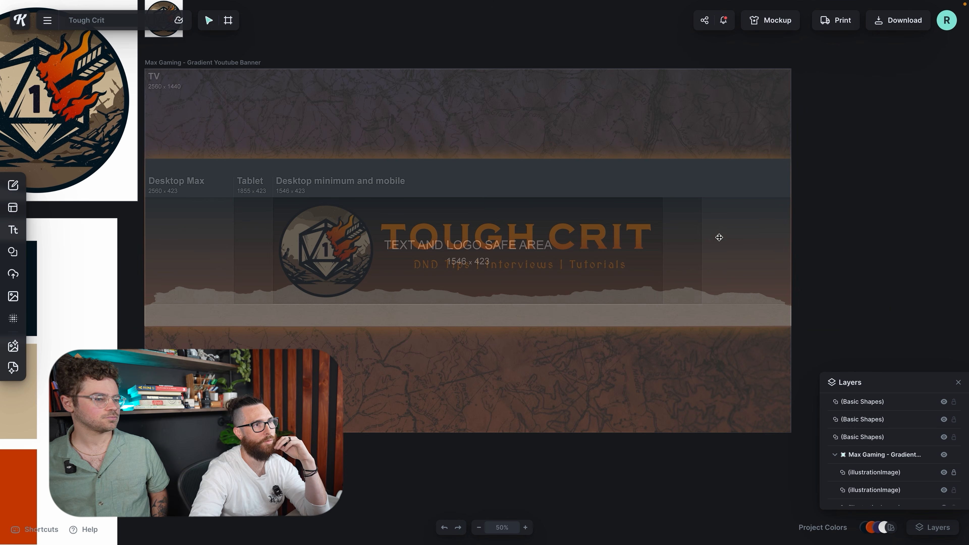
Shift the banner's central gradient band slightly down and raise the torn paper strip along its lower edge.
left_click(687, 185)
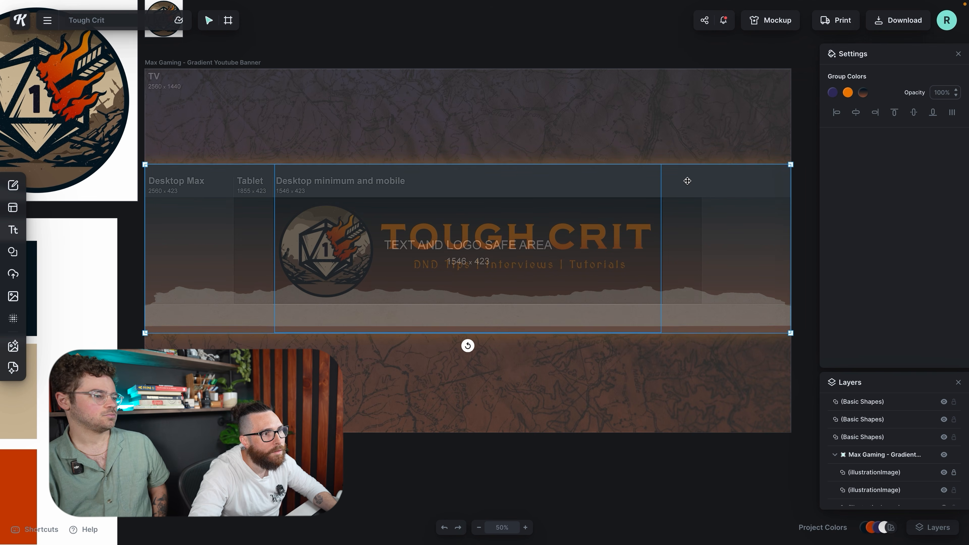
key("Escape")
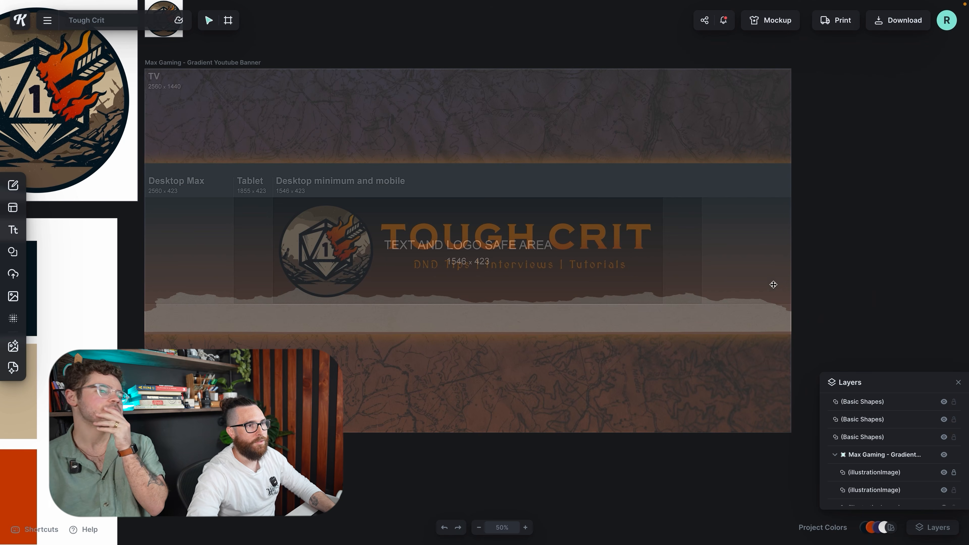
left_click(764, 321)
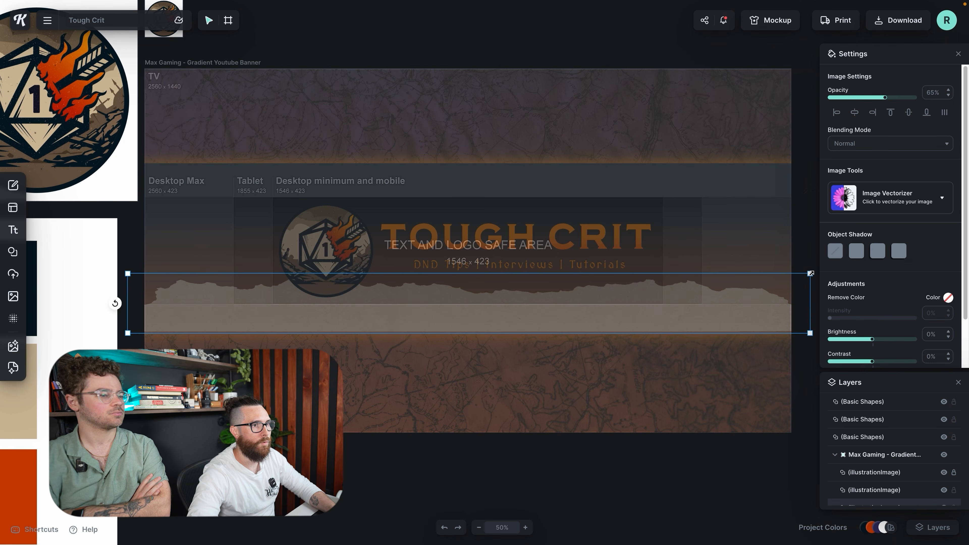
left_click(807, 259)
left_click(593, 241)
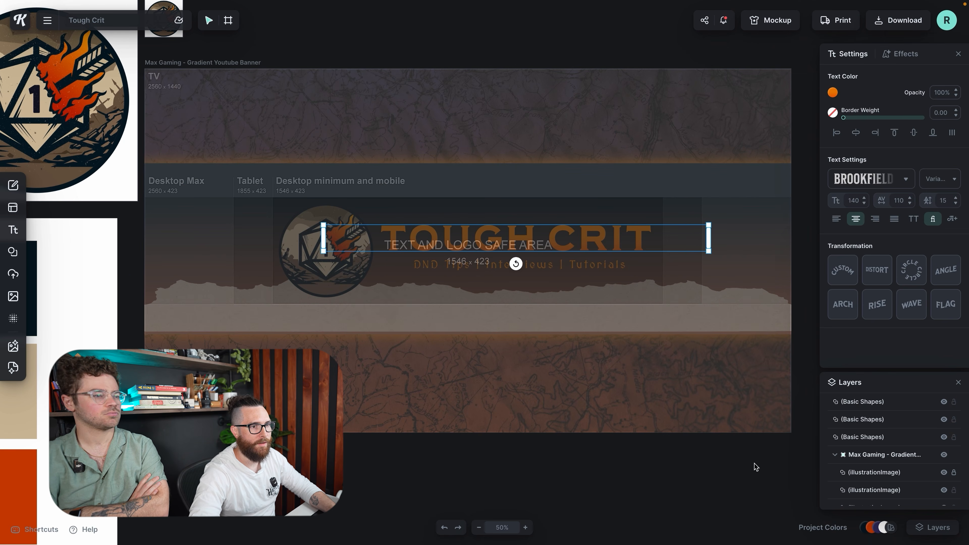
Hide the channel art template overlay and nudge the gradient band and torn paper strip down together.
left_click(944, 472)
left_click(731, 480)
left_click(747, 267)
left_click(746, 288, "shift")
key("shift+Down")
left_click(735, 475)
scroll(735, 476, "up", 1)
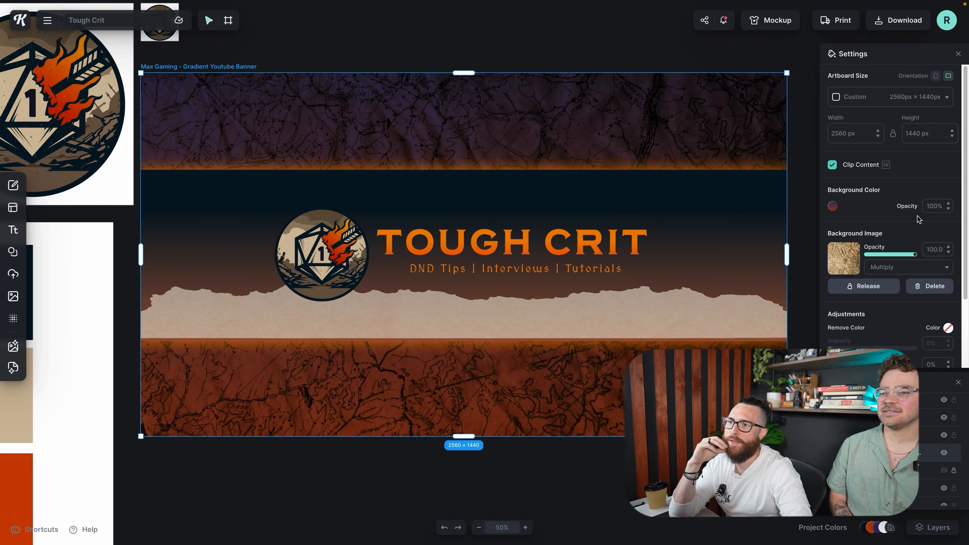
left_click(899, 22)
left_click(815, 130)
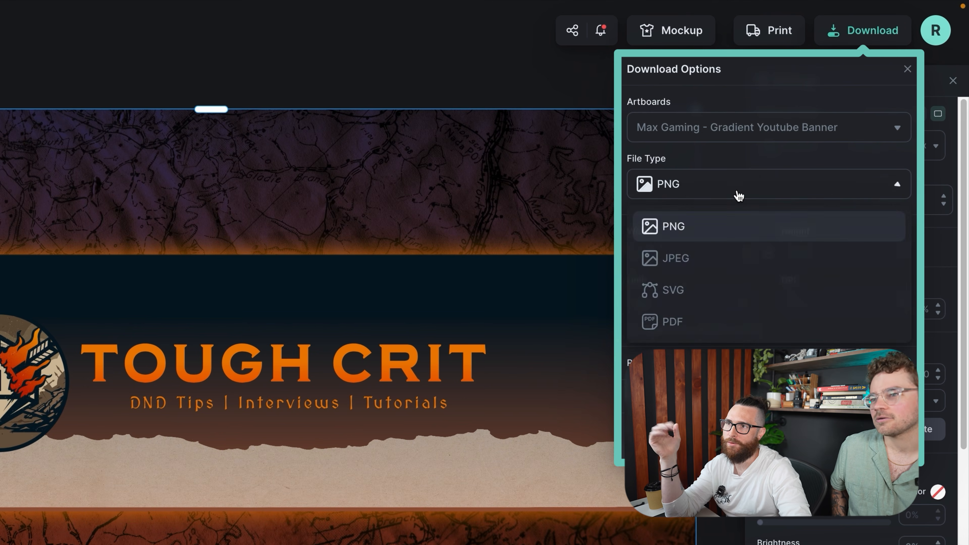
left_click(721, 257)
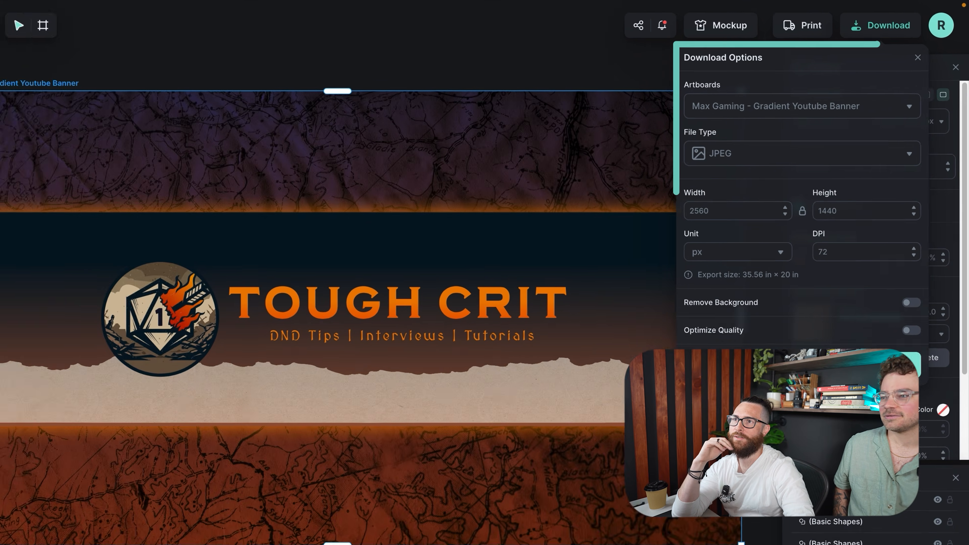
left_click(851, 294)
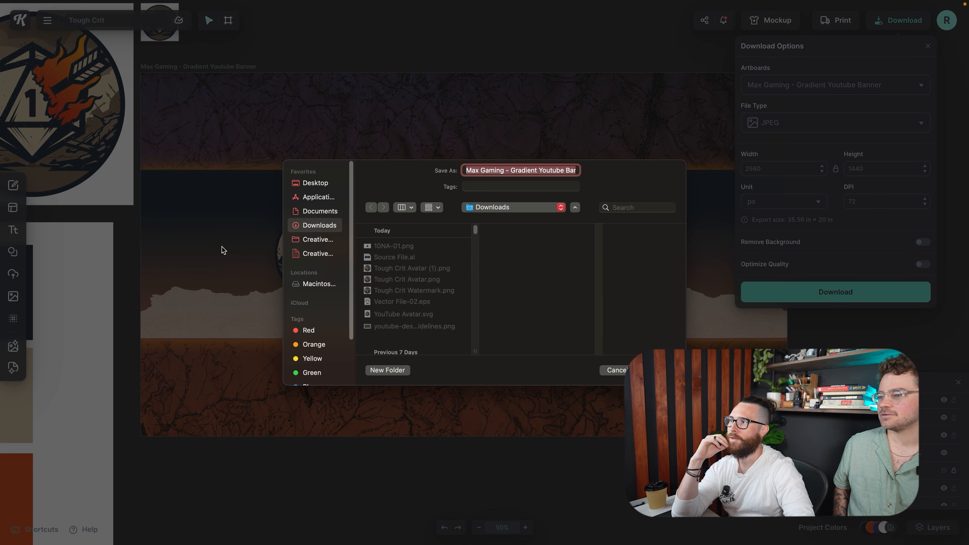
left_click(617, 371)
Rename the banner artboard to "Tough Crit Channel Art".
left_click(157, 67)
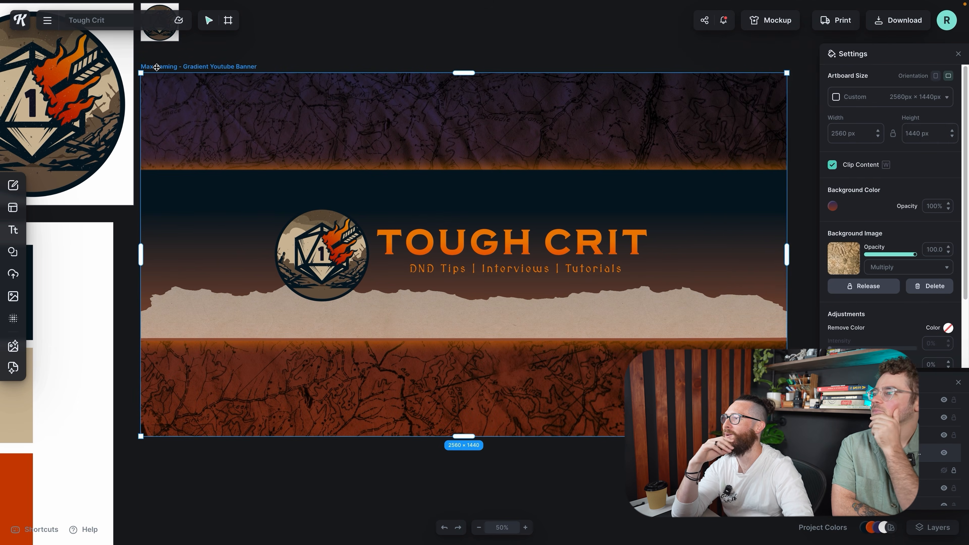
double_click(157, 67)
type("Tough Crit Channel Art")
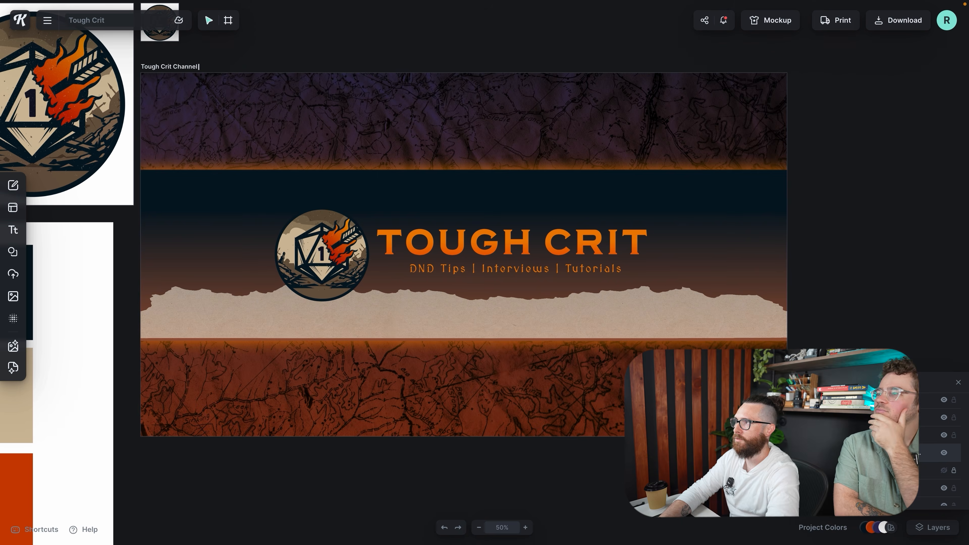
key("Return")
Download the Tough Crit Channel Art artboard as a 2560 × 1440 px JPEG into the Downloads folder.
left_click(899, 20)
left_click(836, 123)
left_click(827, 174)
left_click(836, 293)
key("Return")
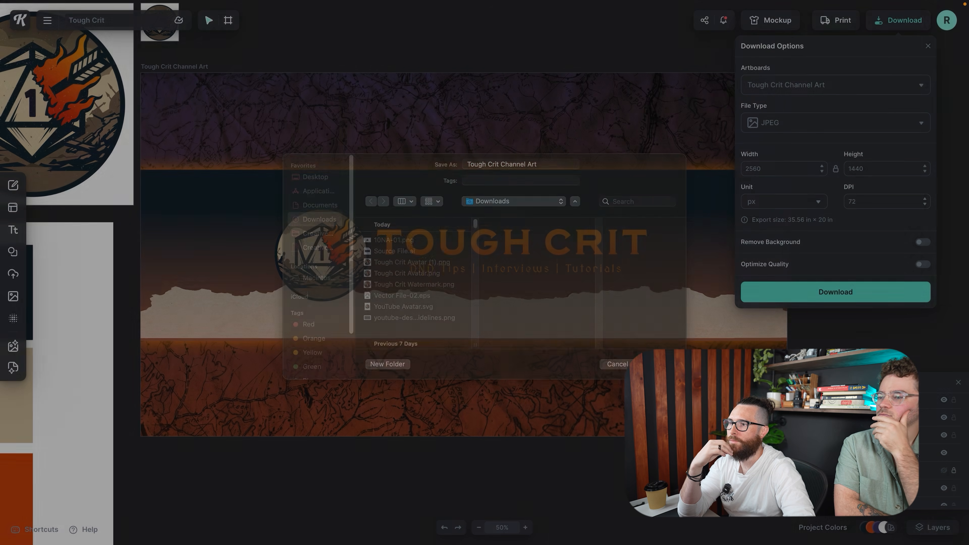
left_click(928, 47)
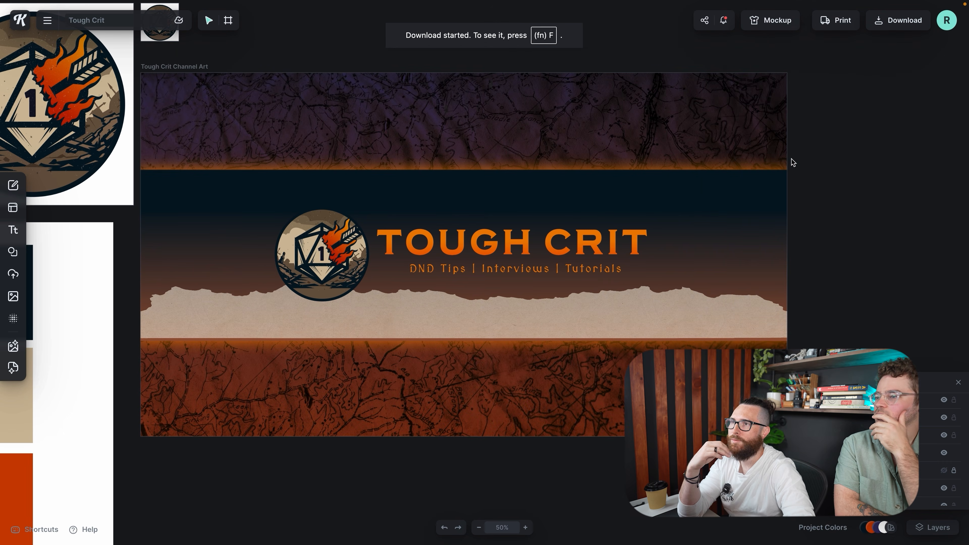
Move the channel art artboard level with the avatar artboard's top edge and narrow the color palette artboard to fit its swatches.
key("super+minus")
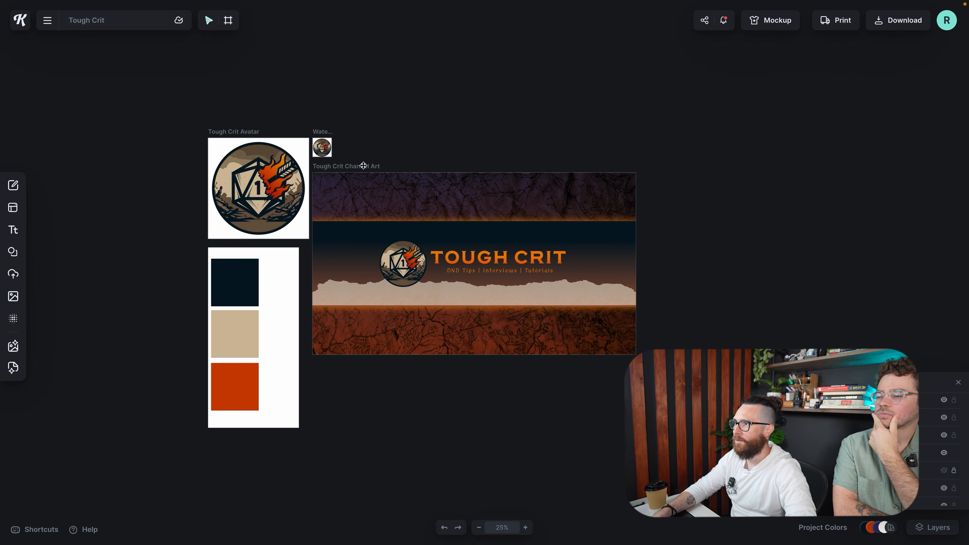
left_click_drag(364, 165, 432, 132)
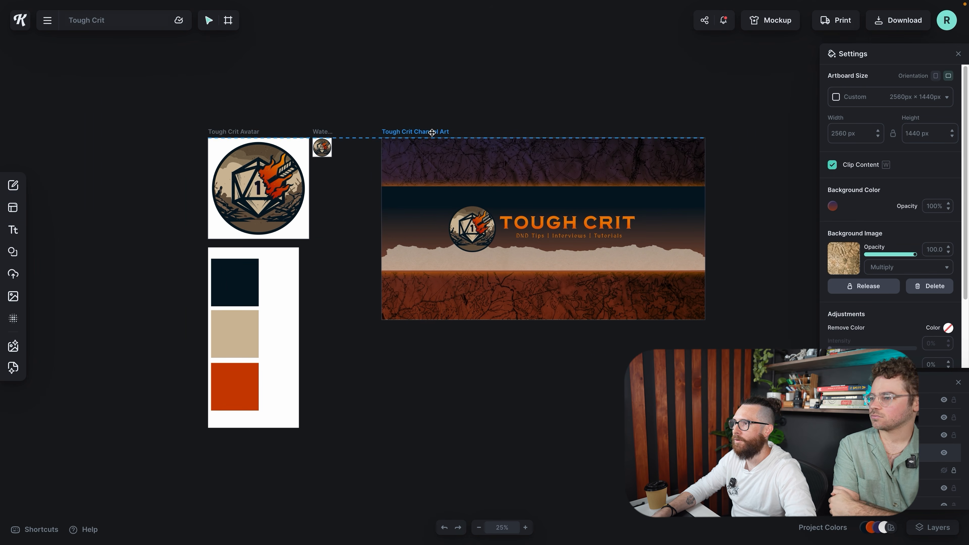
left_click(472, 411)
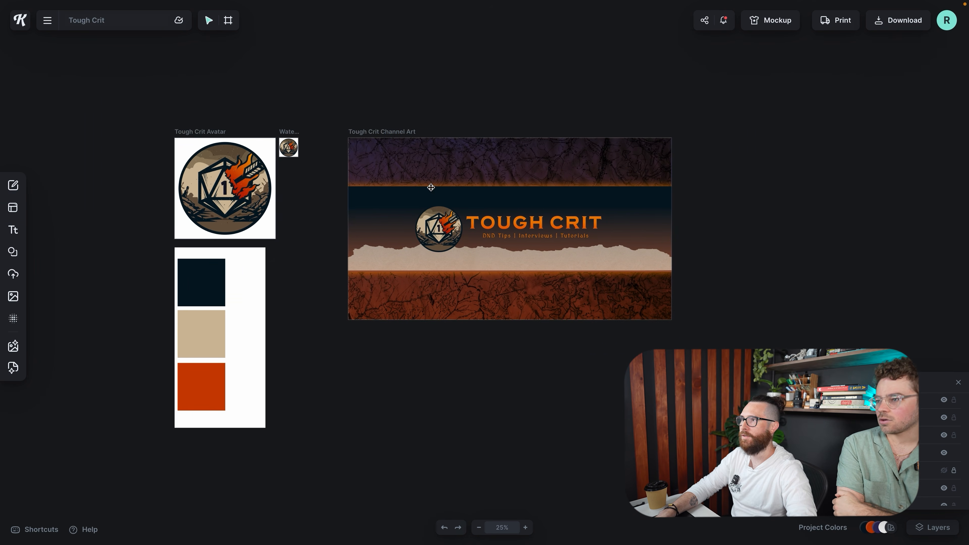
left_click(399, 133)
left_click_drag(393, 114, 411, 334)
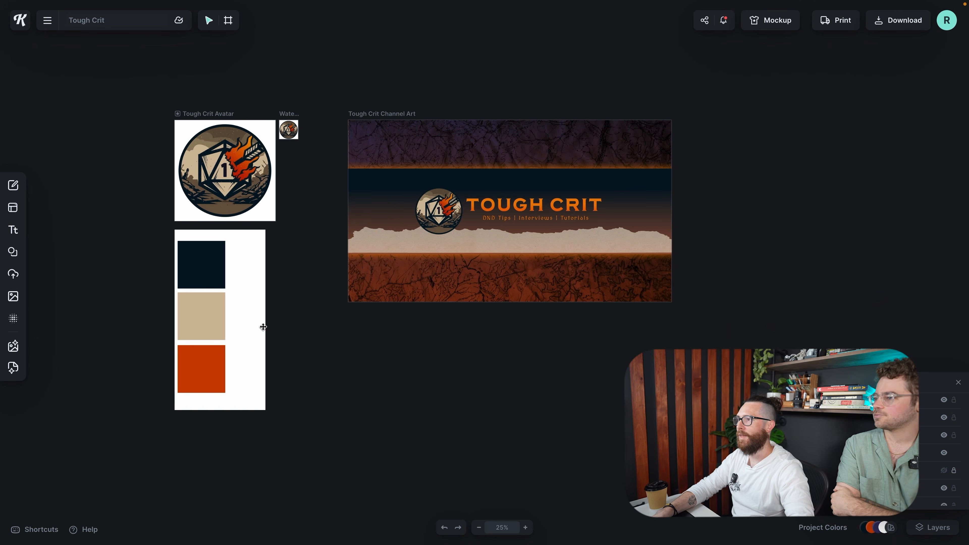
left_click(263, 327)
left_click_drag(265, 319, 238, 319)
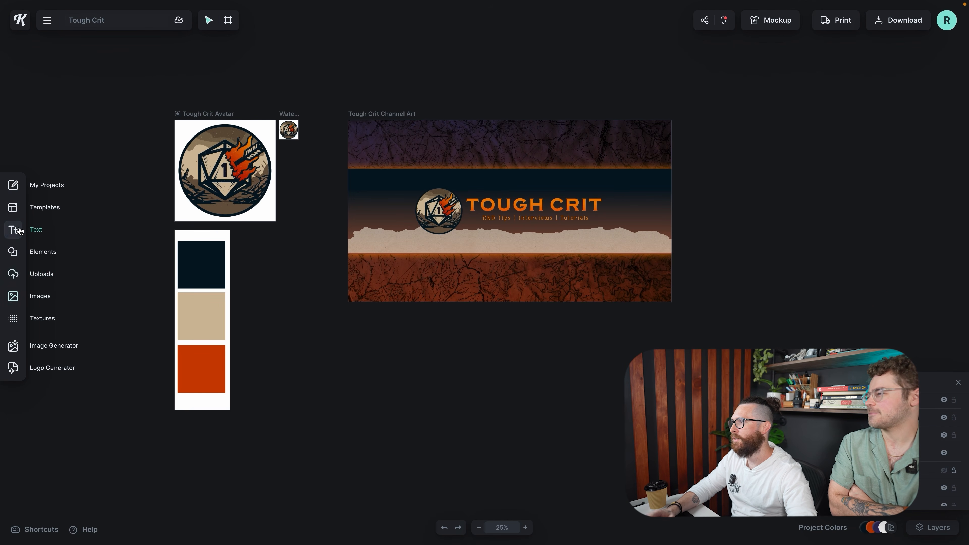
Search the template library for "thumbnail".
left_click(20, 213)
left_click(67, 71)
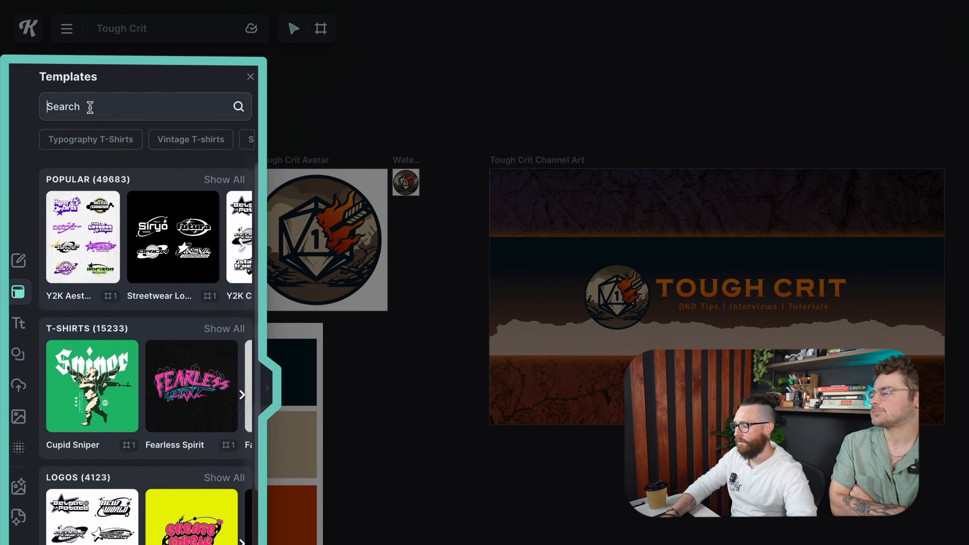
type("thumbnail")
key("Return")
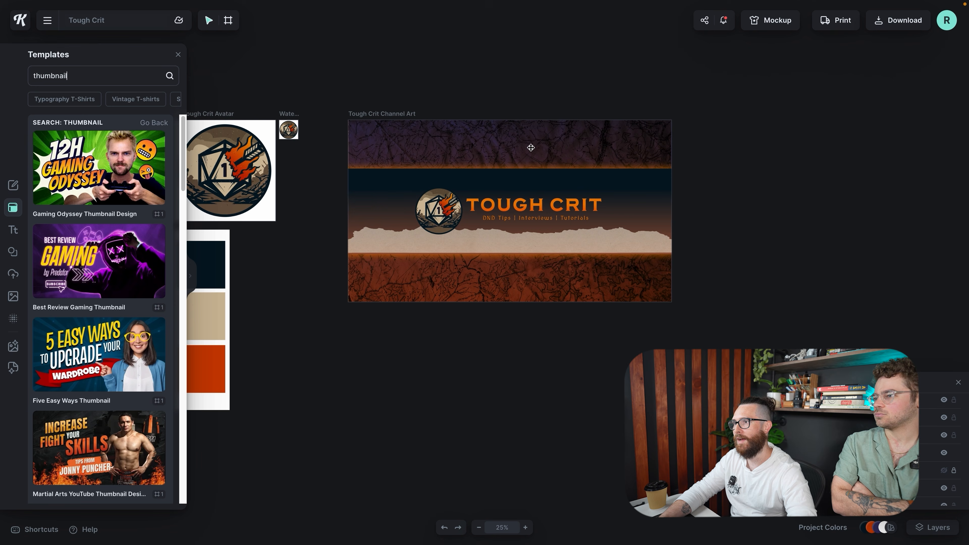
Browse the thumbnail template results for a design suited to the Tough Crit channel.
scroll(143, 300, "down", 7)
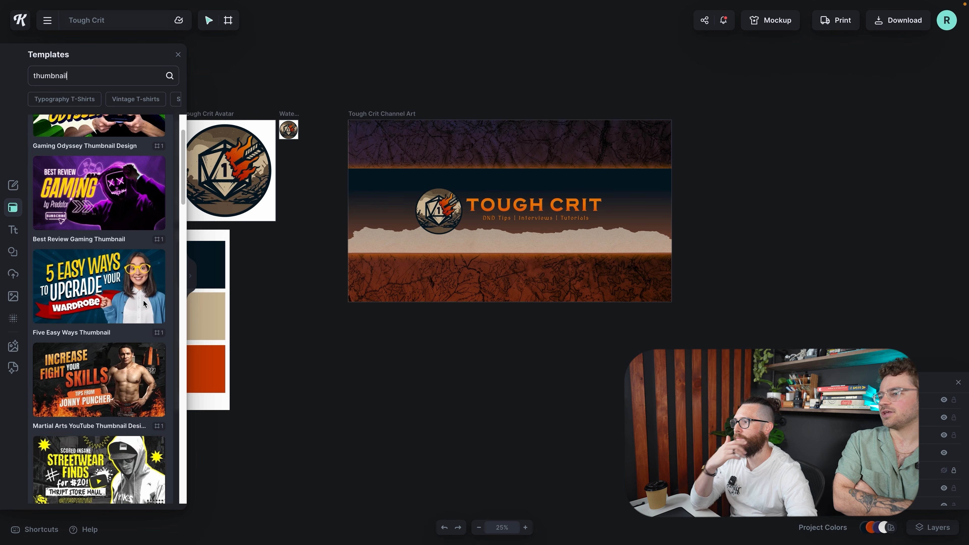
scroll(144, 304, "down", 2)
scroll(144, 304, "up", 9)
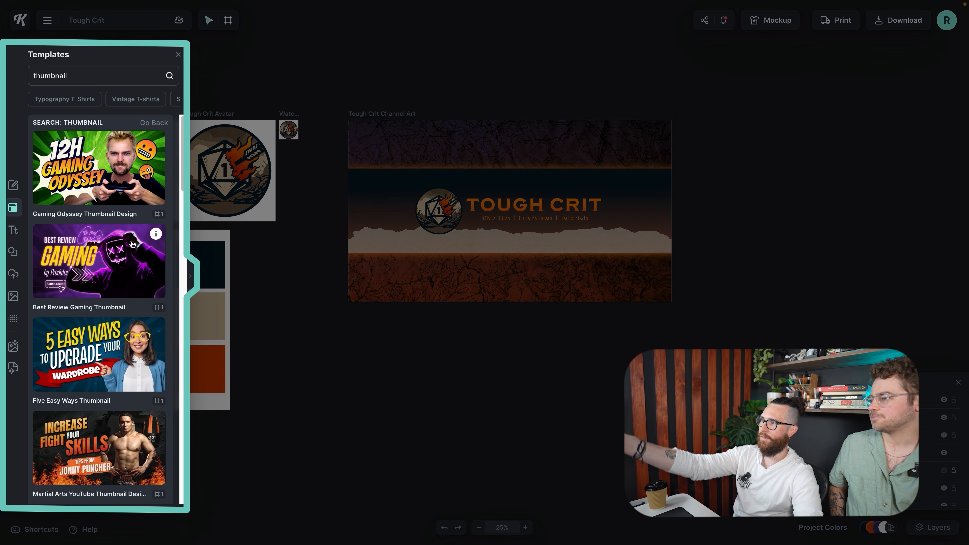
scroll(133, 245, "down", 2)
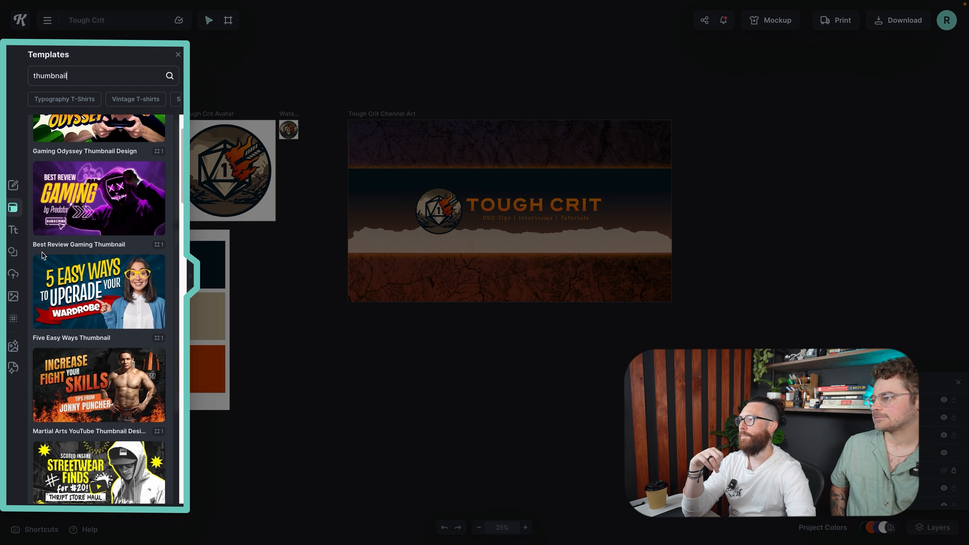
scroll(267, 368, "down", 3)
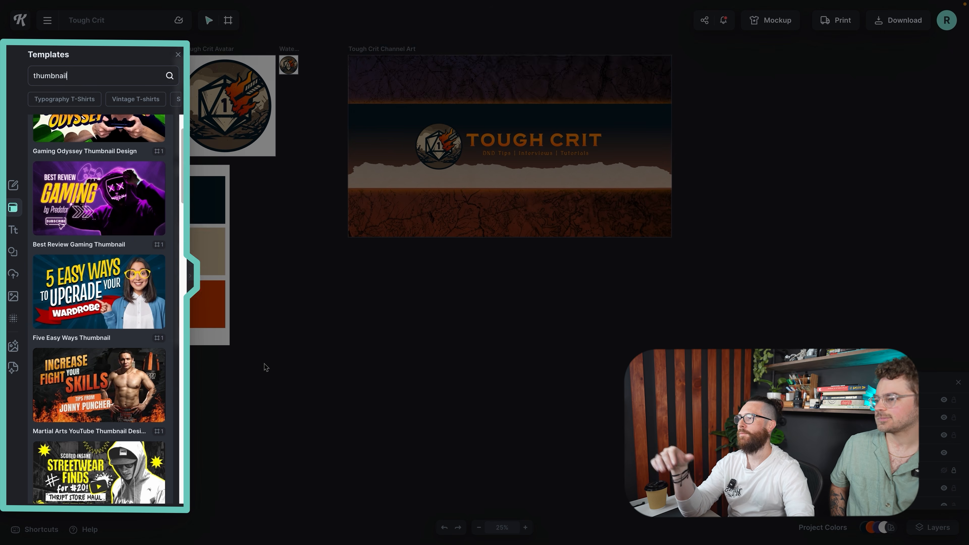
scroll(374, 347, "up", 3)
scroll(155, 375, "down", 12)
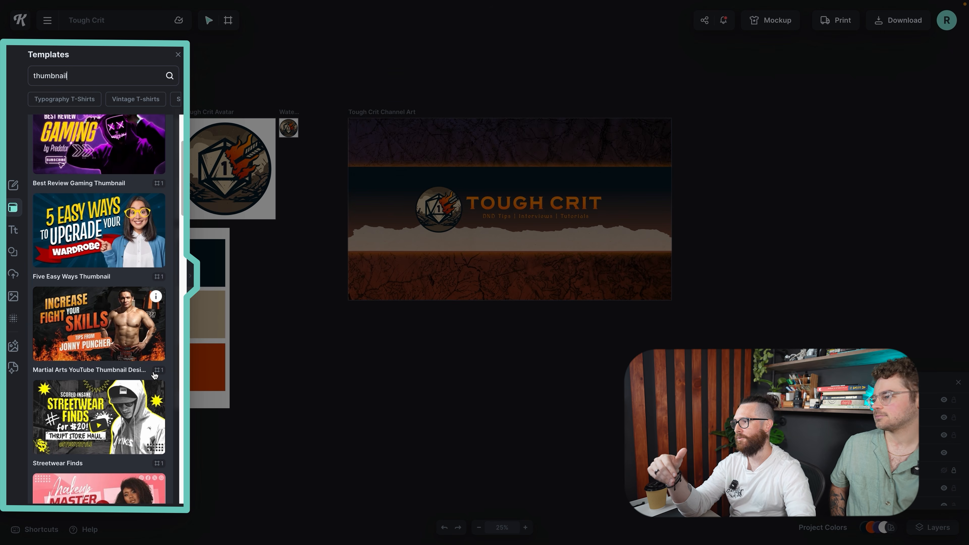
scroll(155, 376, "down", 12)
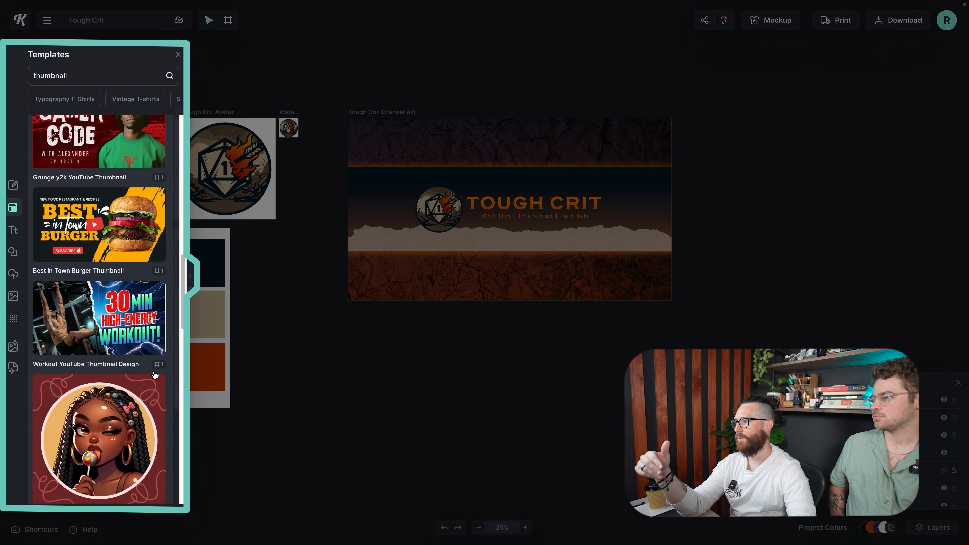
scroll(154, 375, "down", 1)
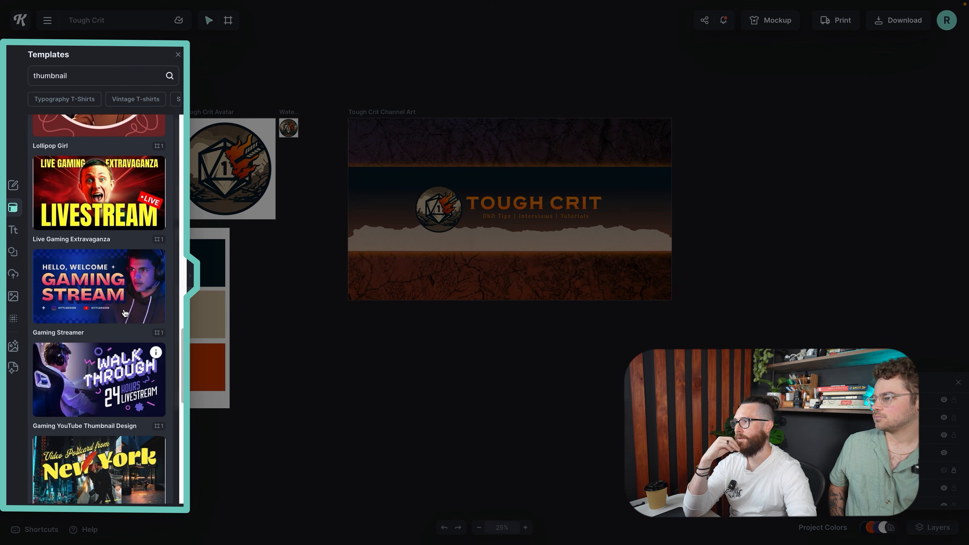
scroll(58, 302, "down", 1)
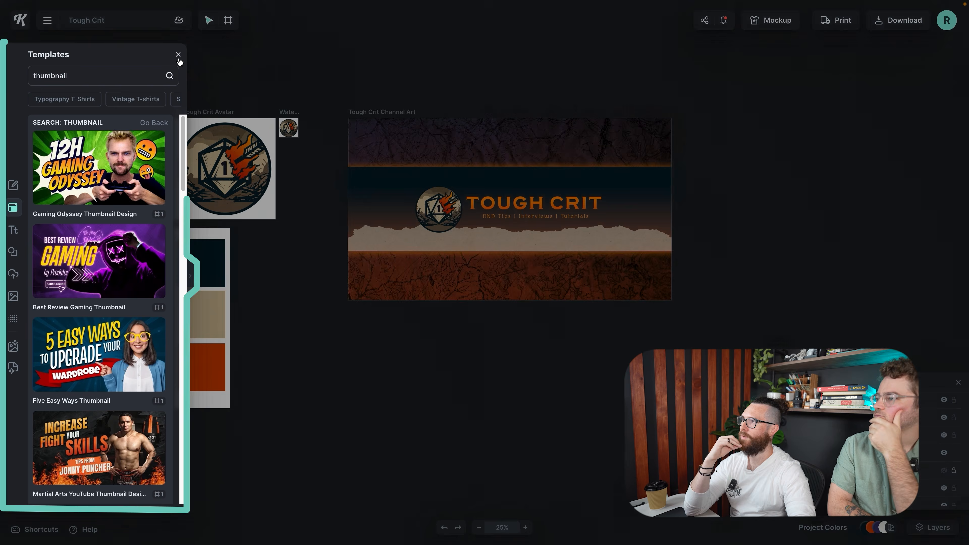
Close the template library and duplicate the Tough Crit Channel Art artboard directly below the original.
left_click(336, 284)
scroll(382, 285, "down", 1)
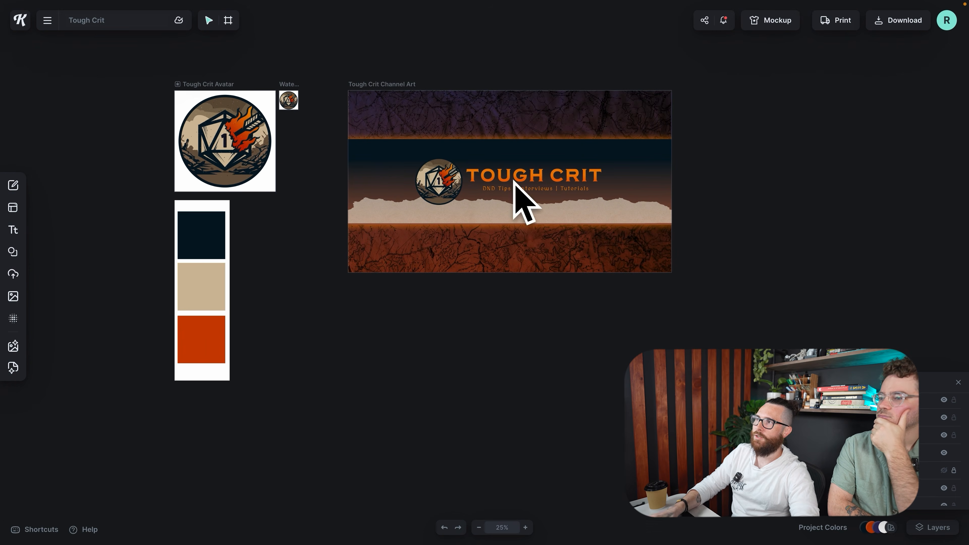
left_click_drag(397, 84, 418, 295)
scroll(459, 292, "down", 2)
left_click(677, 267)
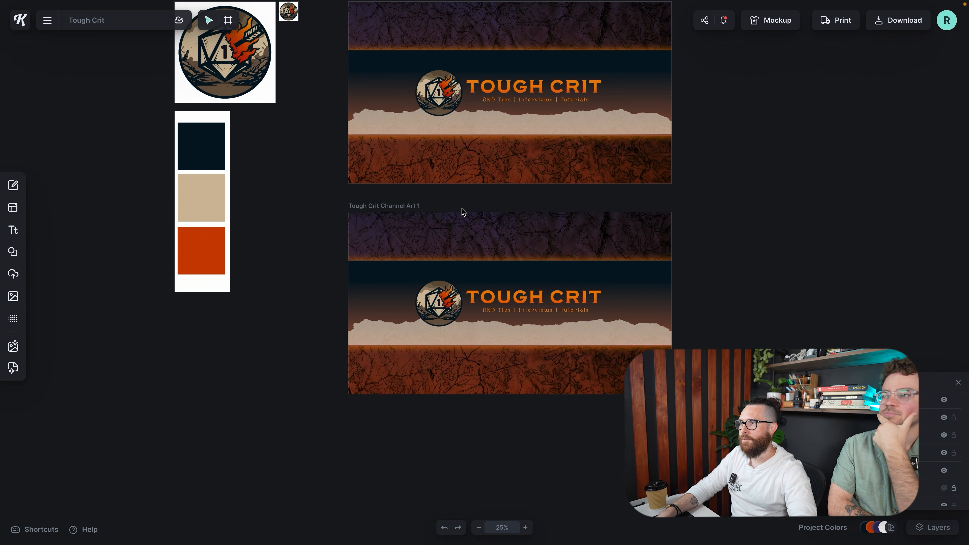
Resize the duplicated artboard to 1280 × 720 px for a thumbnail and shift it slightly down and right.
left_click(417, 206)
left_click(842, 133)
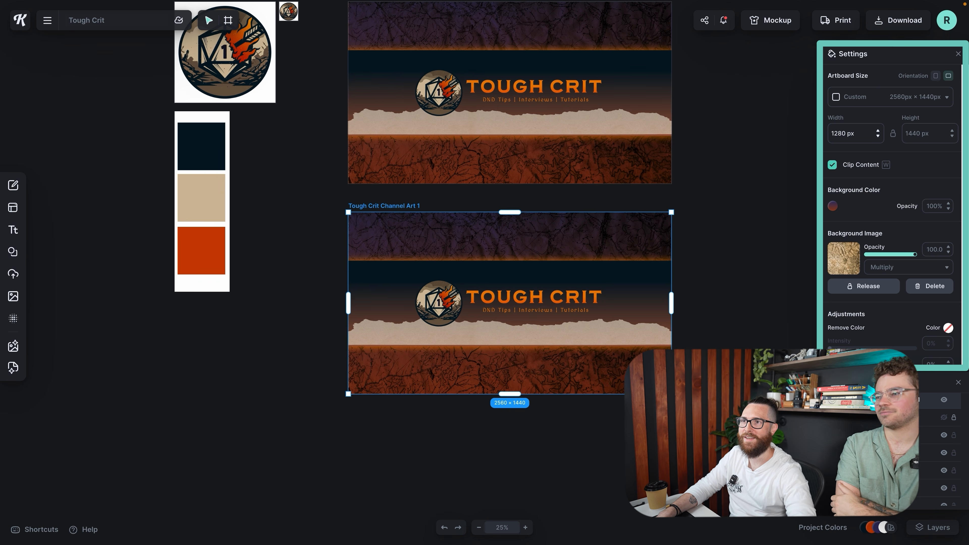
left_click(912, 134)
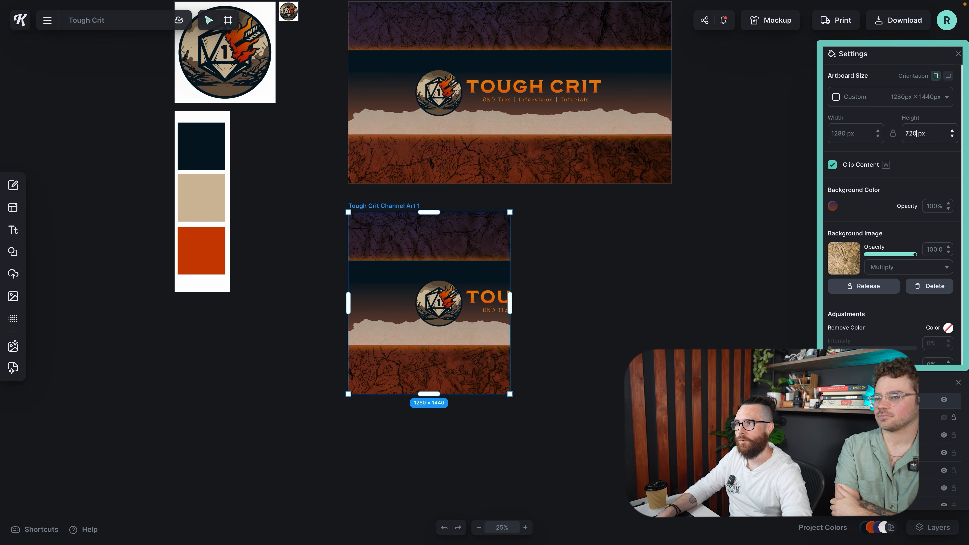
type("720")
key("Return")
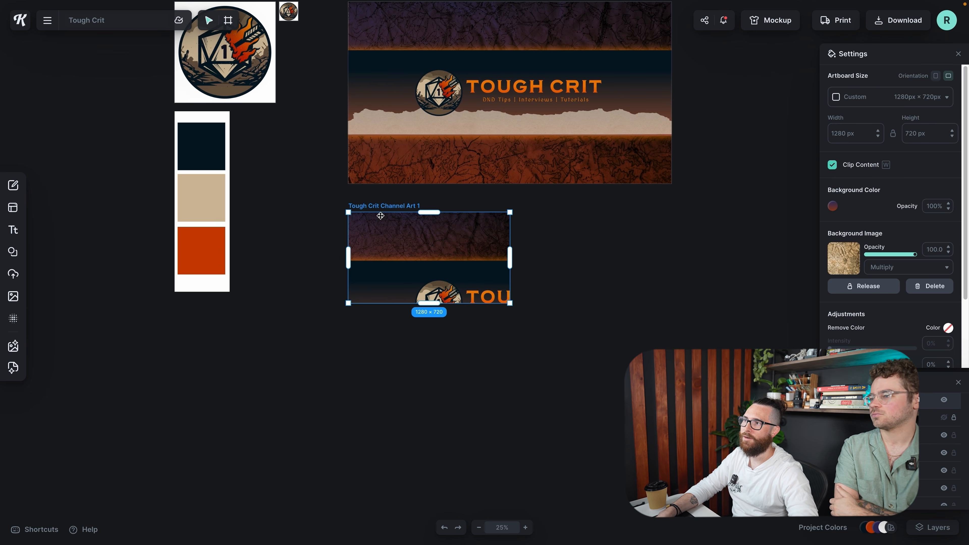
mouse_move(420, 239)
left_mouse_down()
mouse_move(431, 257)
mouse_move(428, 247)
left_mouse_up()
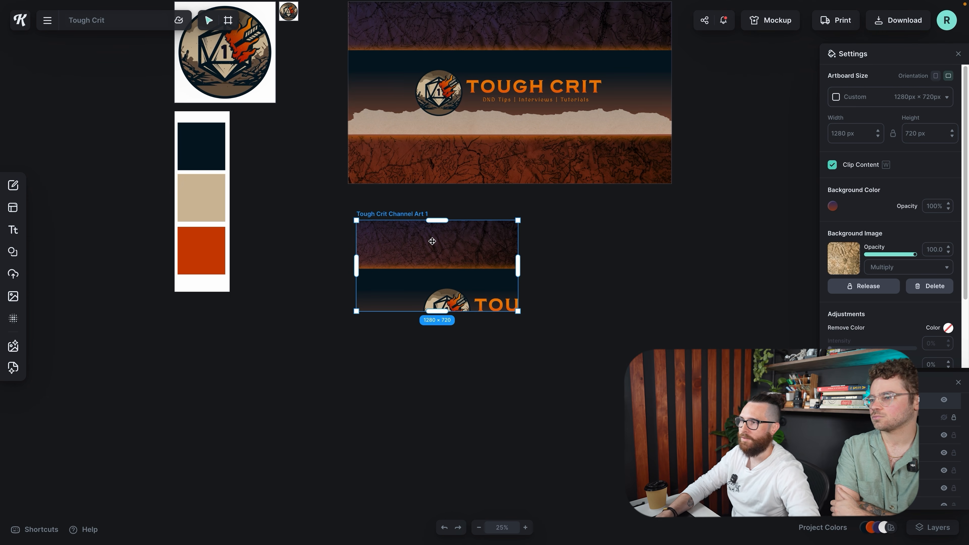
Shrink the banner's band, emblem, title and torn paper together and move them outside the thumbnail artboard, to its right.
left_click(428, 288)
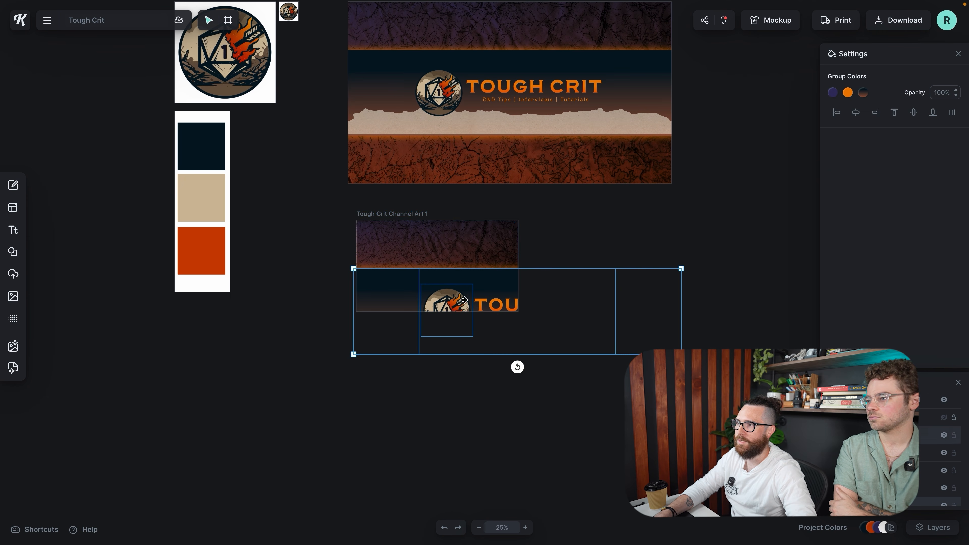
left_click(504, 322, "shift")
left_click(458, 395)
left_click_drag(319, 338, 546, 283)
left_click_drag(687, 354, 529, 302)
left_click_drag(423, 299, 607, 258)
scroll(563, 302, "up", 1)
left_click(550, 340)
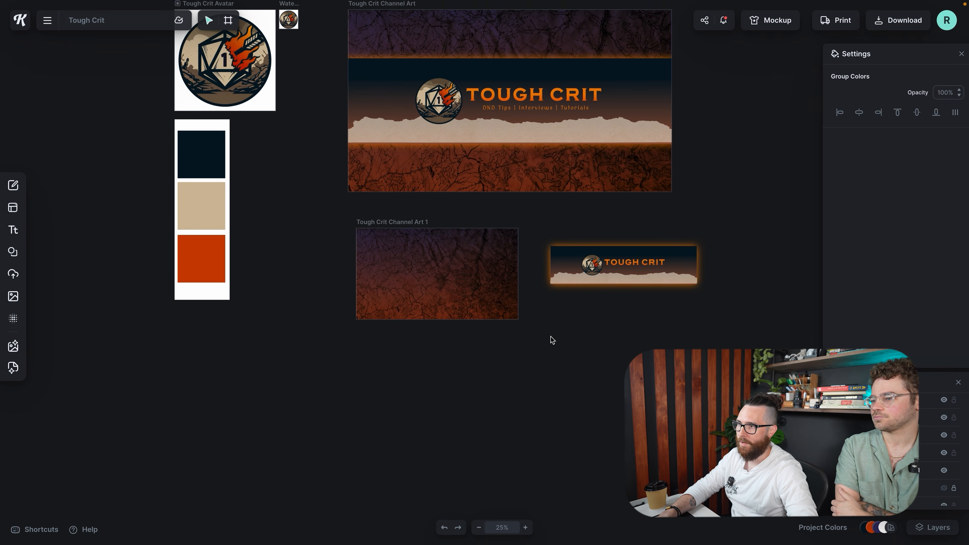
Pull the glowing gradient band away from the shrunken banner pieces and delete it.
key("ctrl+plus")
left_click_drag(665, 230, 606, 143)
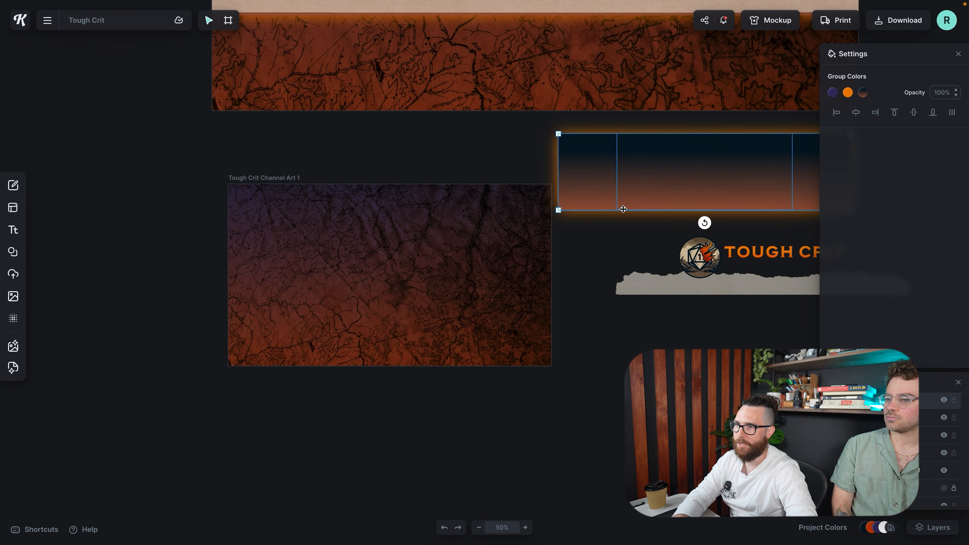
key("Delete")
Move the round emblem into the thumbnail artboard and enlarge it so the lower-right corner crops it.
left_click_drag(718, 256, 319, 240)
left_click_drag(296, 273, 506, 291)
left_click_drag(528, 259, 572, 219)
left_click_drag(516, 305, 532, 314)
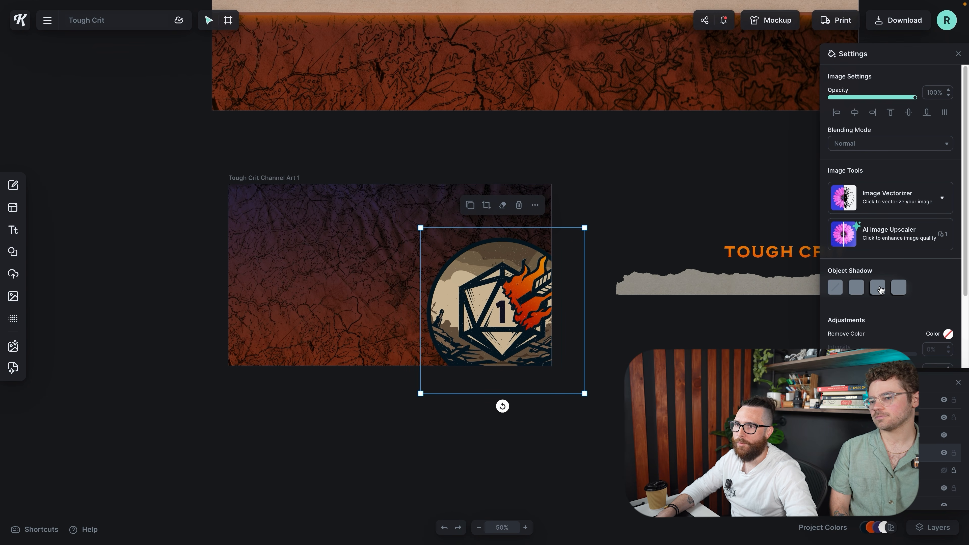
Add an orange glow shadow to the emblem and place the TOUGH CRIT title in the thumbnail's left half at size 67.
left_click(878, 287)
left_click(942, 285)
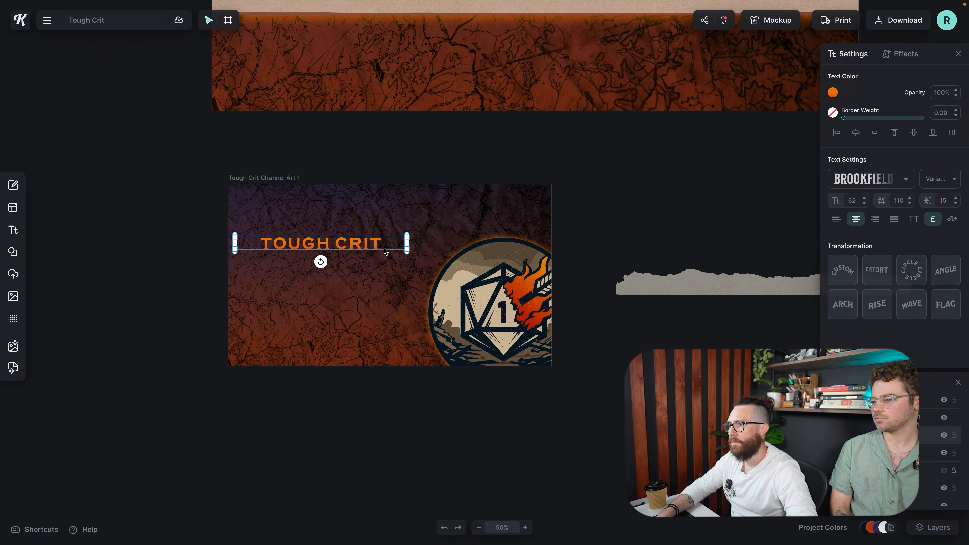
left_click_drag(407, 244, 366, 246)
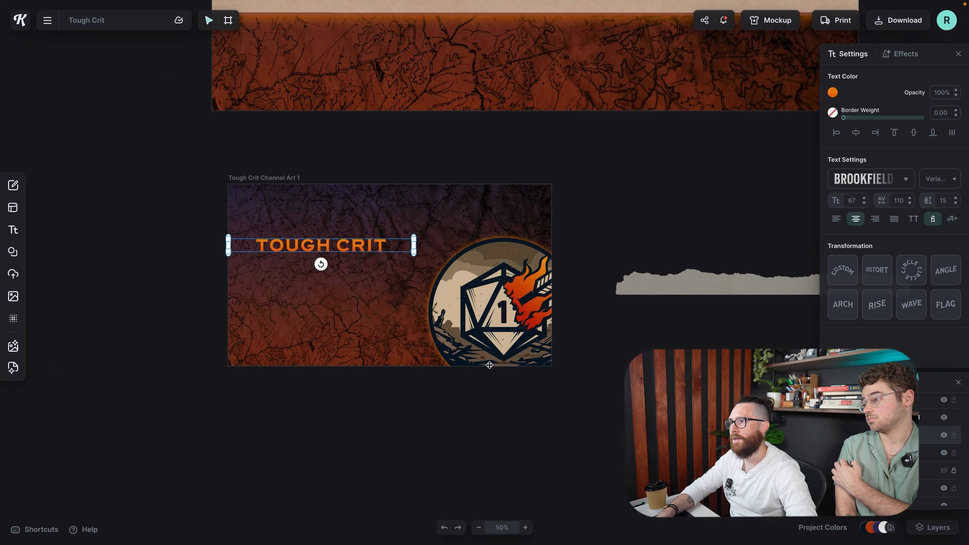
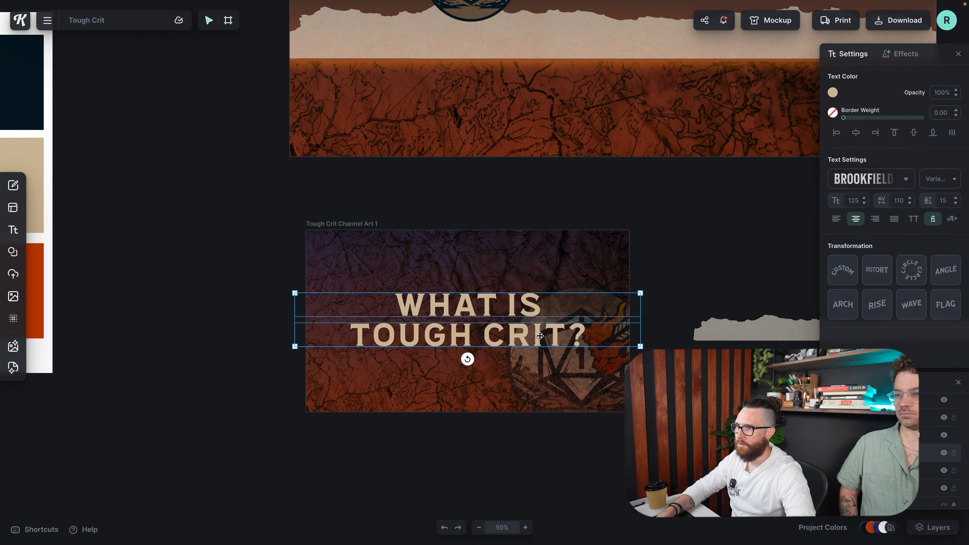
Apply the drop shadow effect to the WHAT IS TOUGH CRIT? title and move the faded emblem to the thumbnail's left edge.
left_click(900, 54)
left_click(843, 100)
left_click(584, 375)
left_click_drag(348, 339, 342, 276)
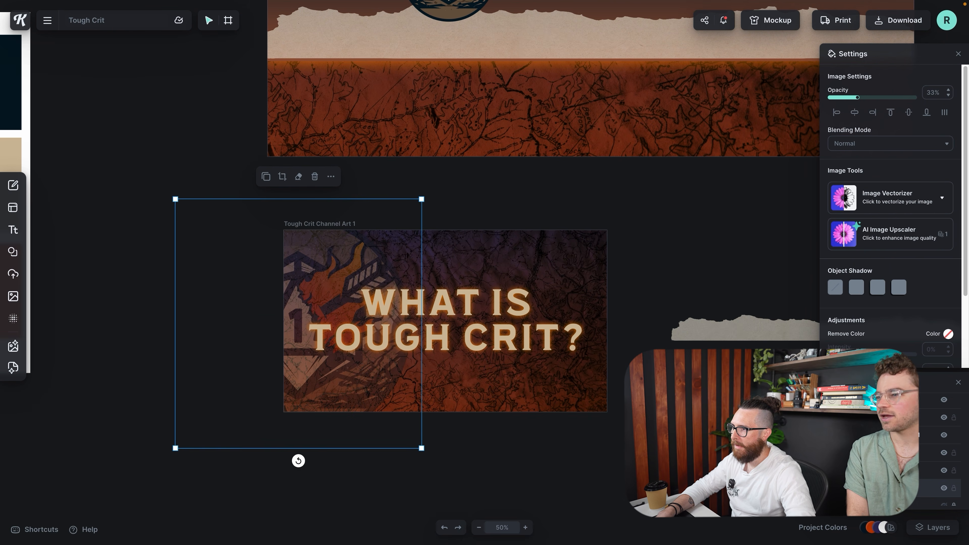
left_click(618, 460)
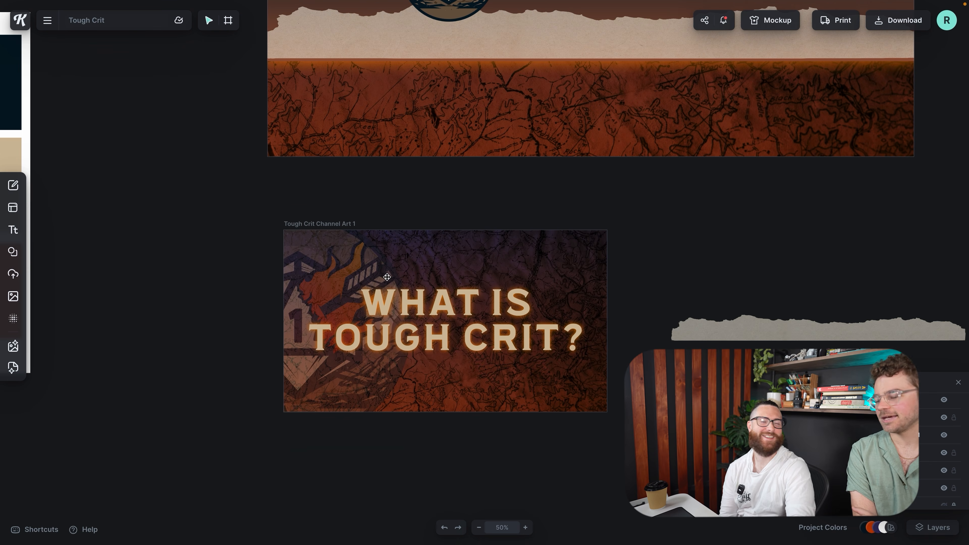
Move the title to the thumbnail's right half and narrow its second text box so the words wrap onto three lines.
left_click(444, 329)
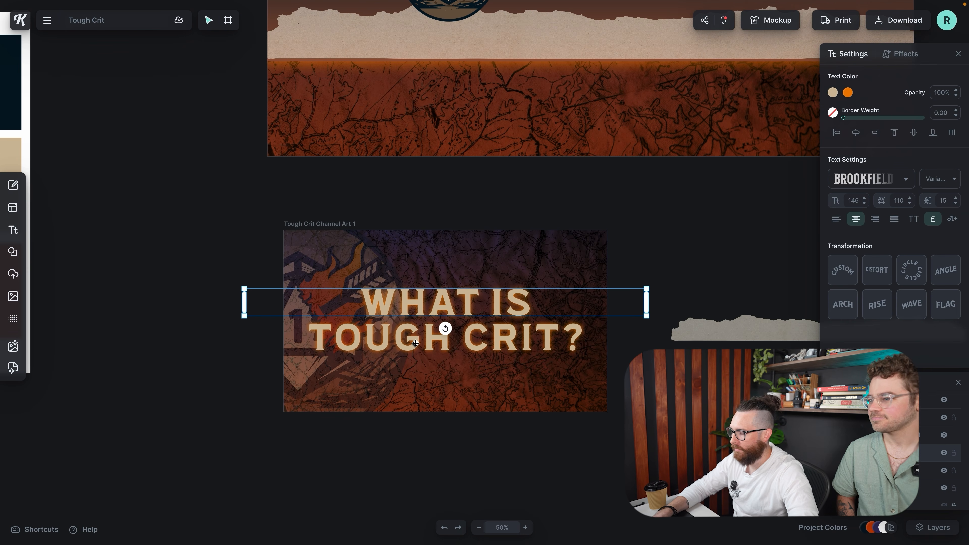
left_click_drag(408, 310, 481, 312)
left_click(630, 366)
left_click_drag(564, 313, 510, 313)
left_click_drag(422, 334, 488, 334)
Set the thumbnail emblem's opacity to 100%.
left_click(357, 332)
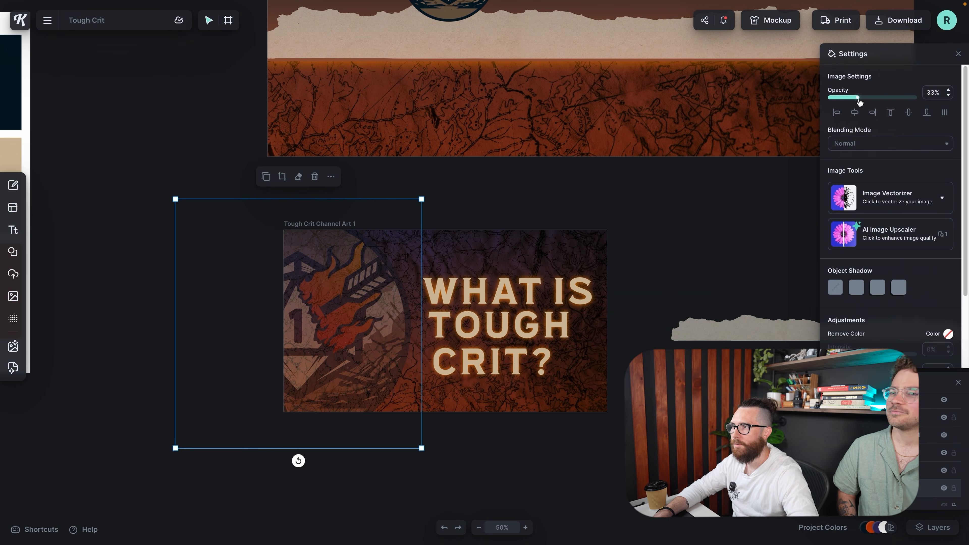
left_click_drag(856, 99, 915, 98)
left_click(645, 365)
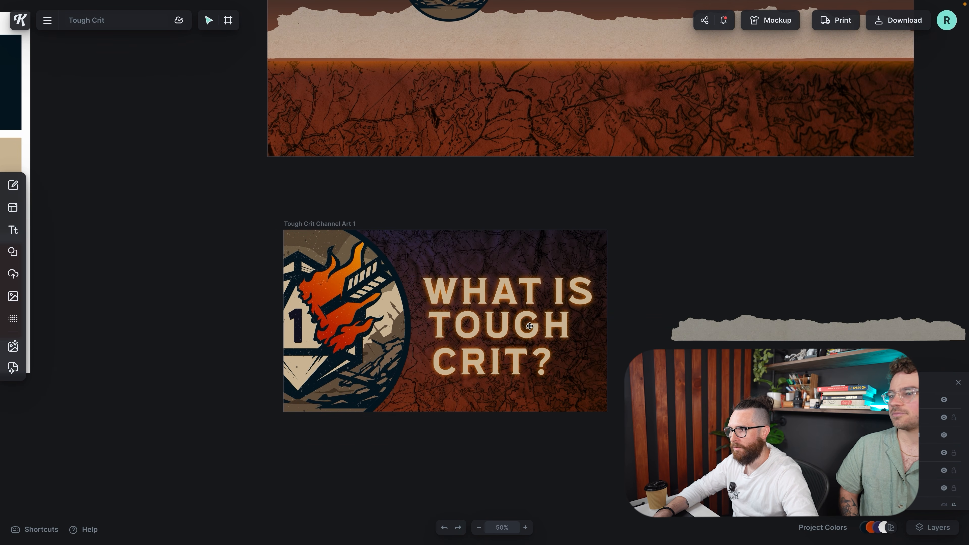
Recolor the WHAT IS line with the emblem flame's red-orange and give the TOUGH CRIT? text the matching red-orange document color.
left_click(531, 304)
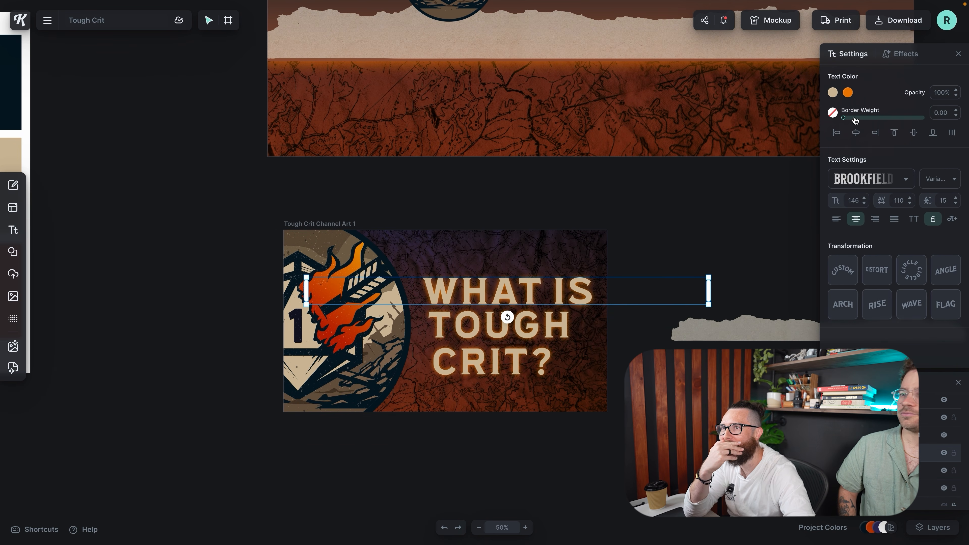
left_click(836, 94)
left_click(780, 255)
left_click(328, 291)
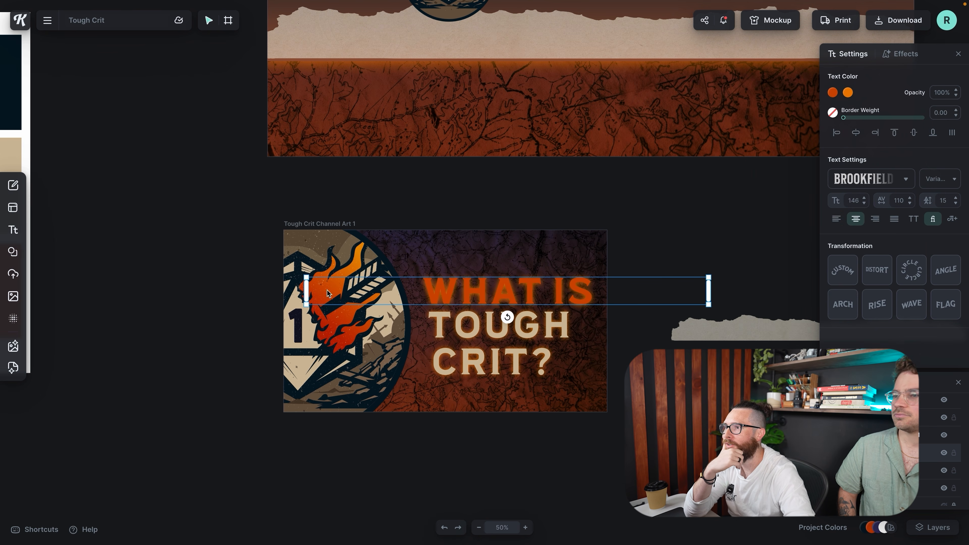
left_click(499, 333)
left_click(833, 93)
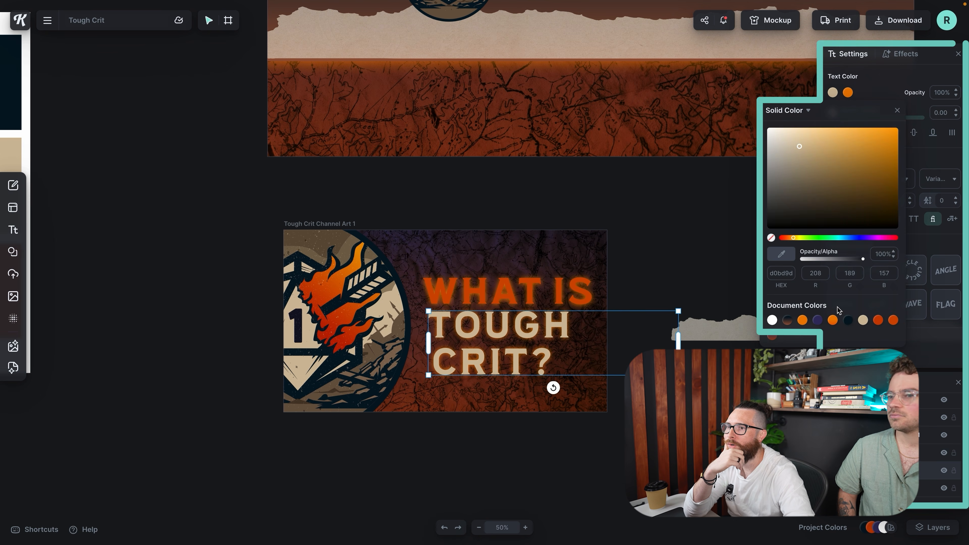
left_click(877, 320)
Change the WHAT IS line's shadow color to an orange document color.
left_click(510, 292)
left_click(848, 92)
left_click(802, 320)
left_click(500, 327)
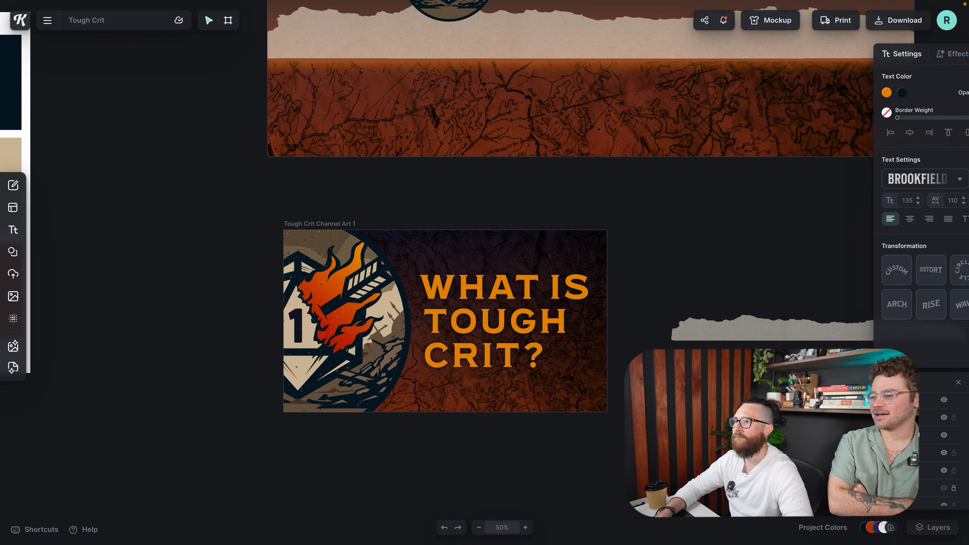
left_click(516, 320)
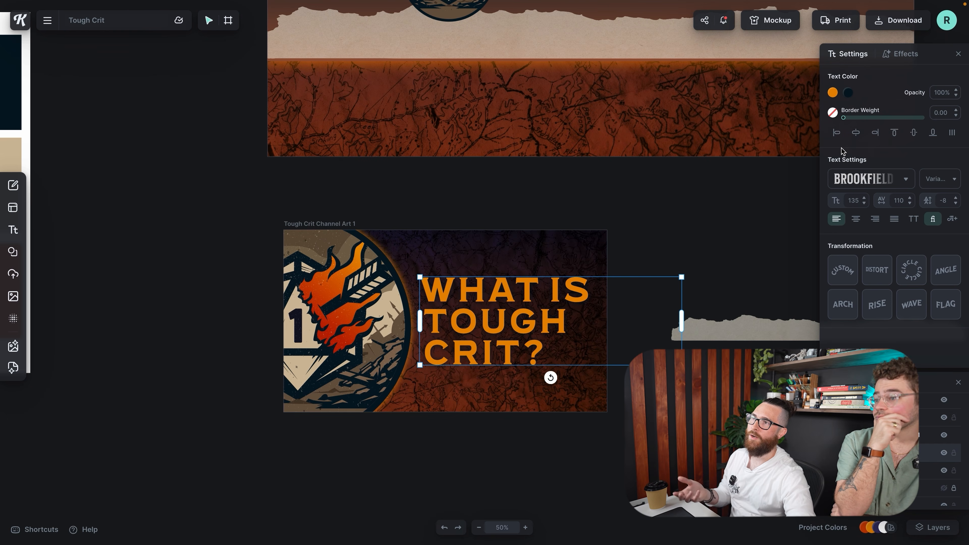
scroll(611, 203, "up", 5)
scroll(695, 285, "down", 3)
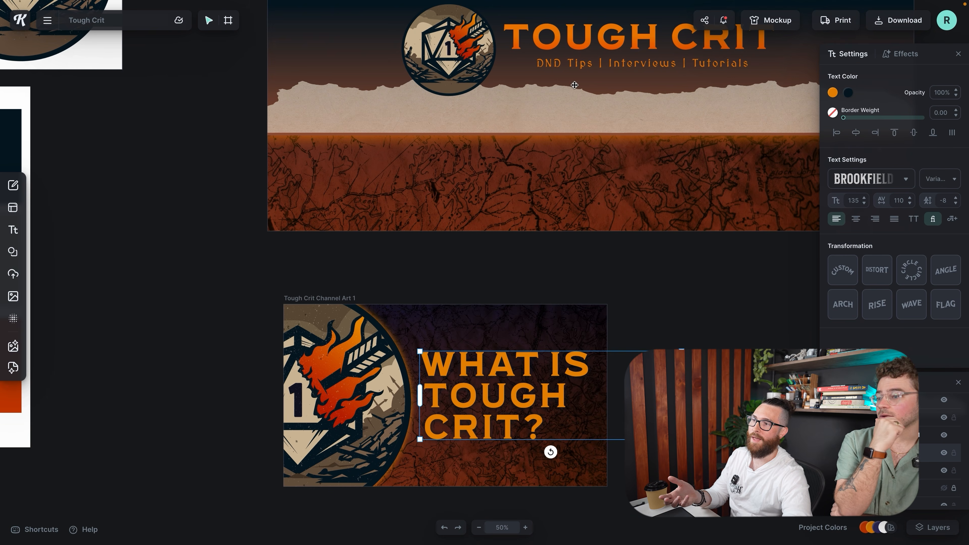
scroll(677, 277, "down", 2)
key("Escape")
scroll(485, 214, "down", 1)
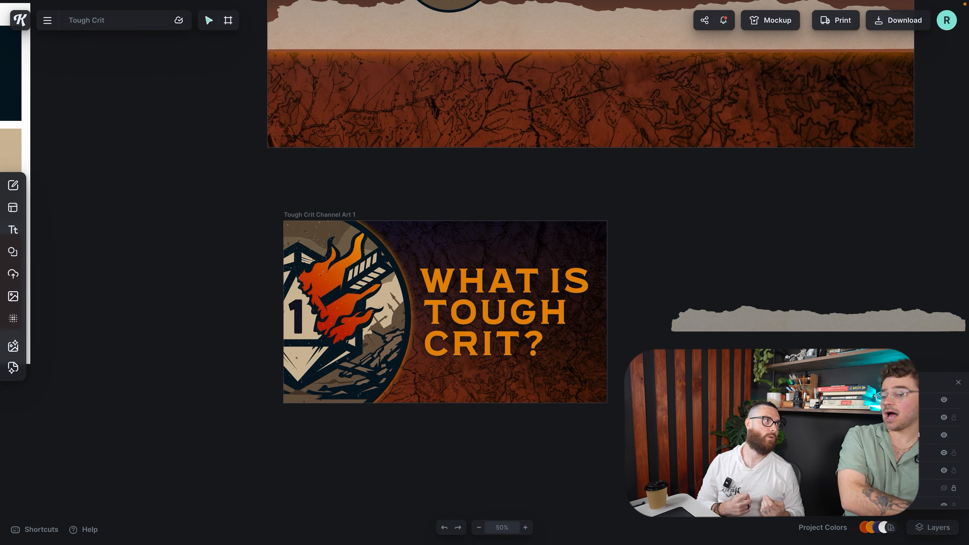
Paste a copy of the banner tagline below the title, change it to THE DND CHANNEL FOR YOU and align it under CRIT?
left_click(558, 328)
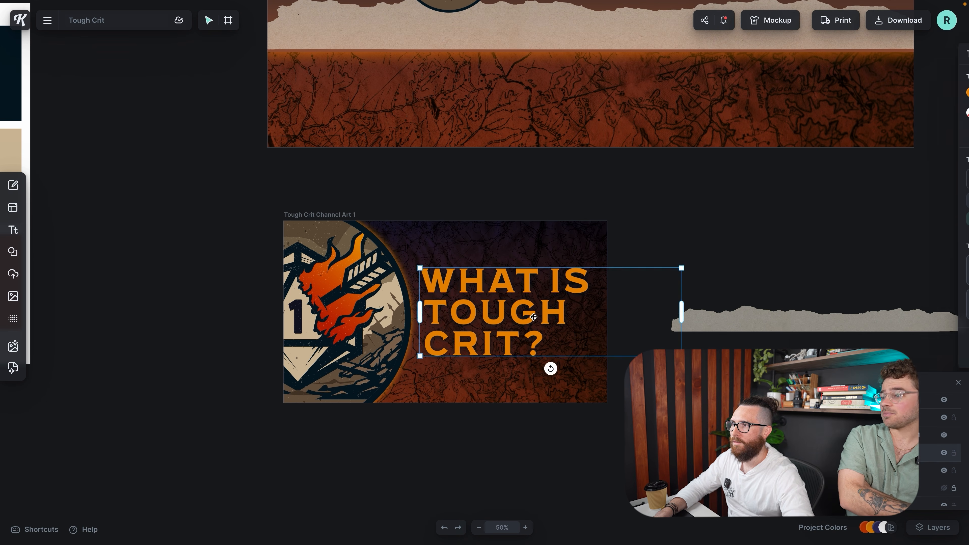
scroll(590, 322, "up", 1)
scroll(618, 114, "up", 1)
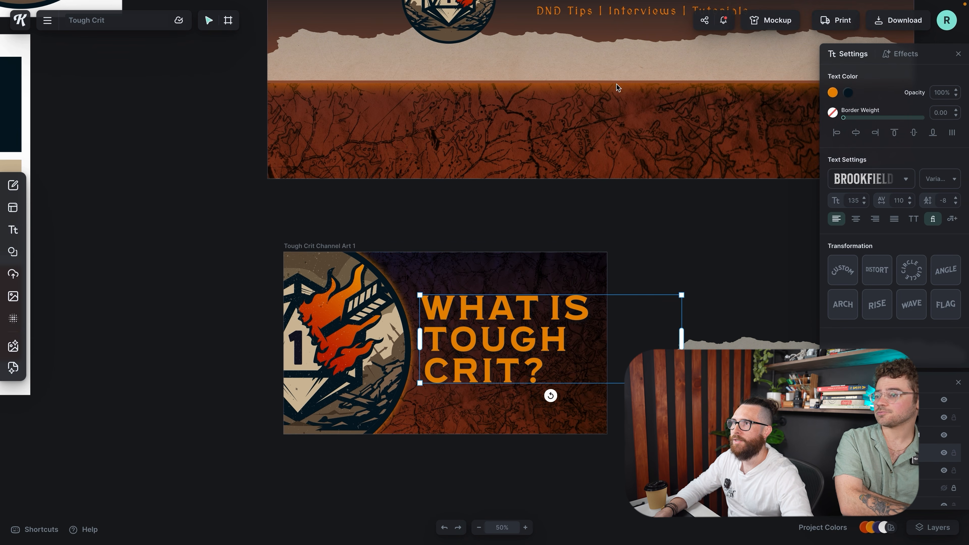
key("ctrl+v")
double_click(506, 401)
key("ctrl+a")
type("the")
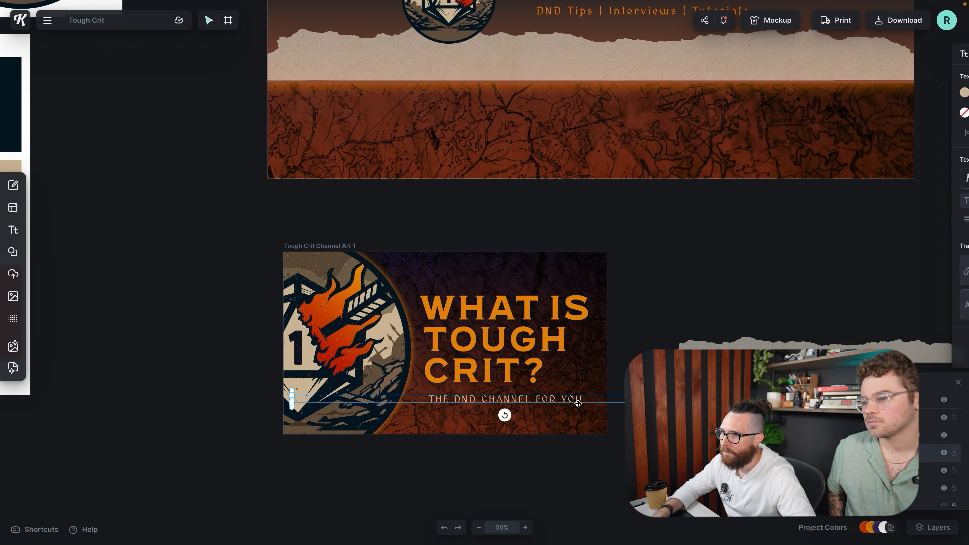
left_click_drag(504, 414, 533, 399)
left_click(641, 414)
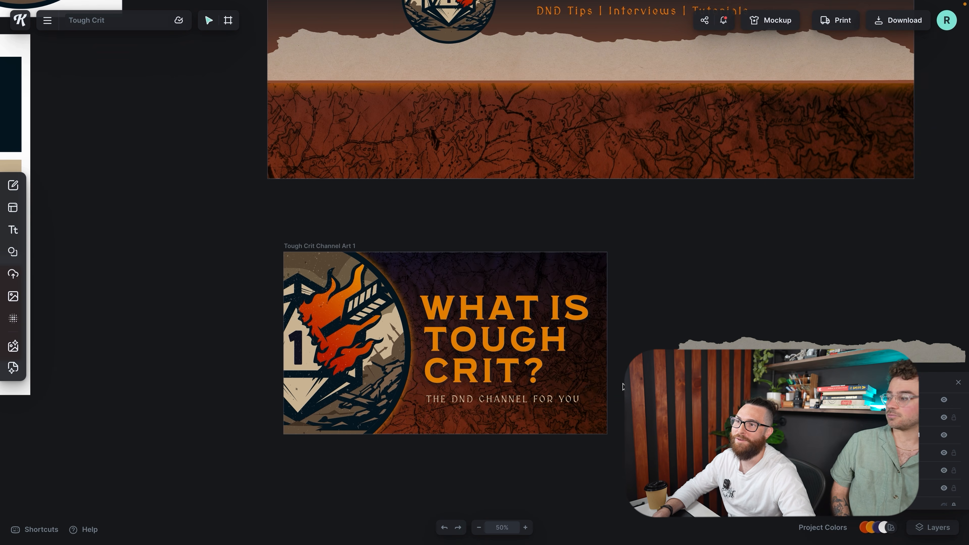
Delete the leftover torn-paper strip beside the thumbnail and rename the thumbnail artboard as What Is Tough Crit?
left_click(700, 345)
key("Delete")
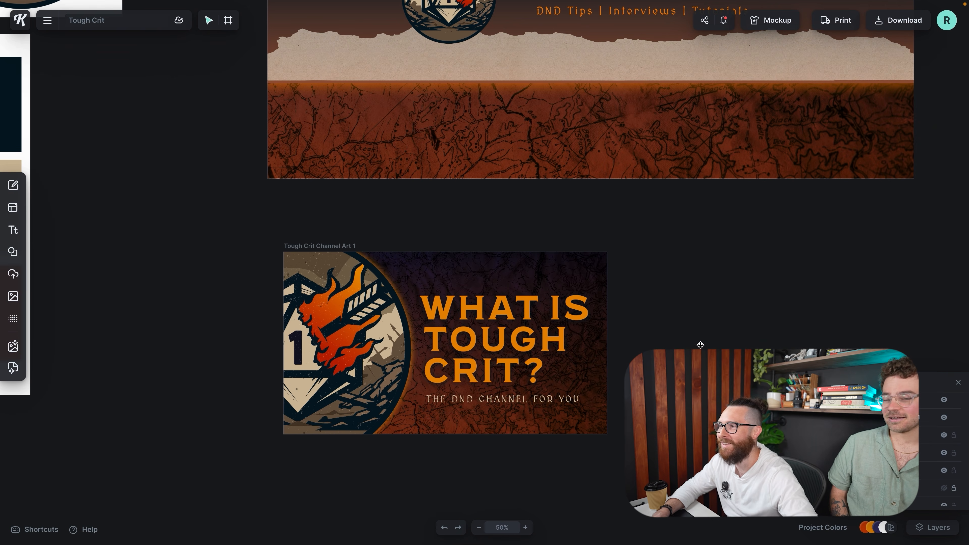
scroll(624, 340, "down", 1)
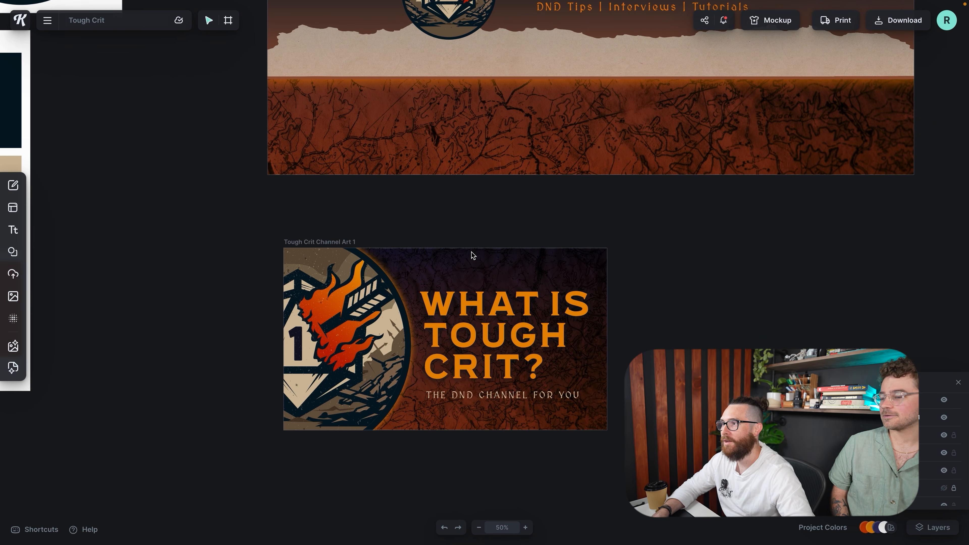
double_click(331, 241)
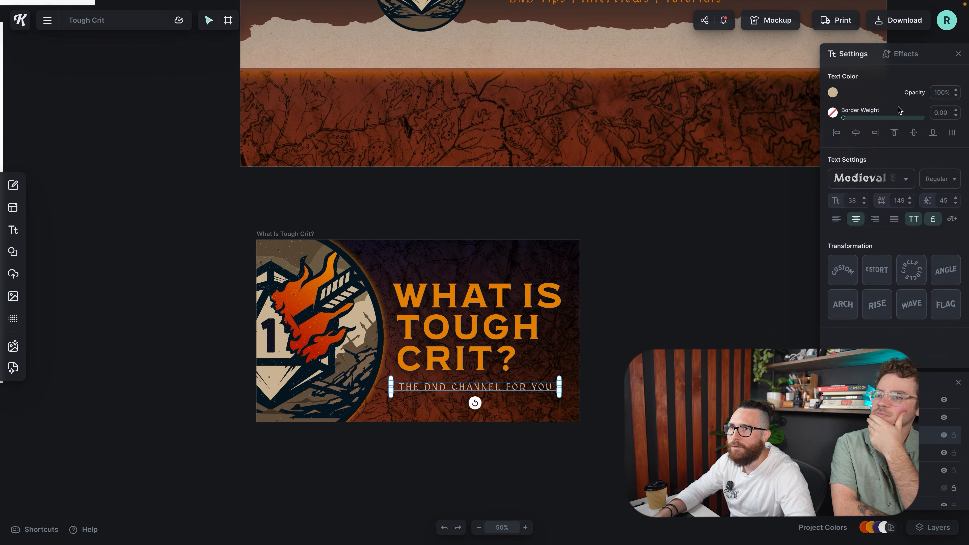
Give the tagline an indigo drop shadow with zero offset and increase its blur.
left_click(901, 54)
left_click(843, 100)
left_click(957, 126)
left_click(871, 353)
left_click(956, 125)
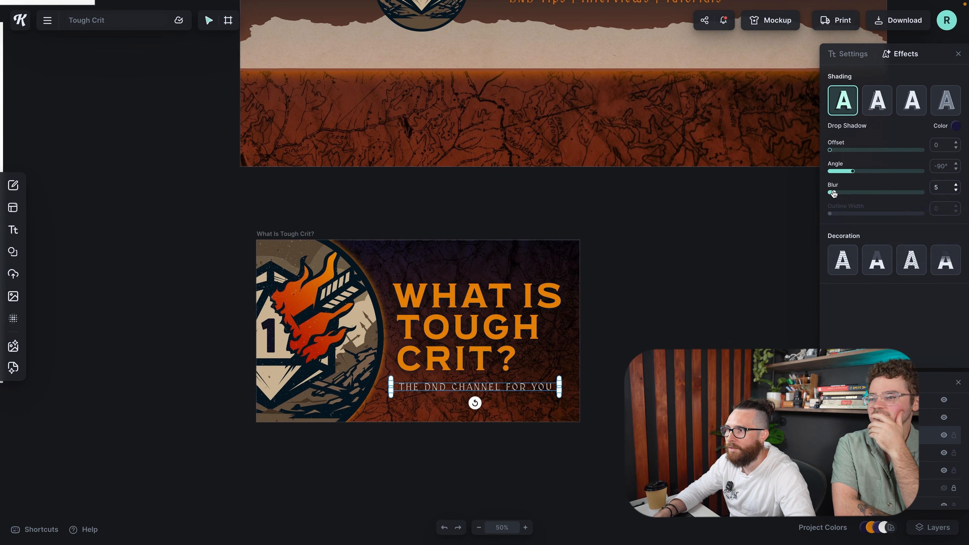
left_click_drag(830, 192, 849, 192)
left_click(721, 333)
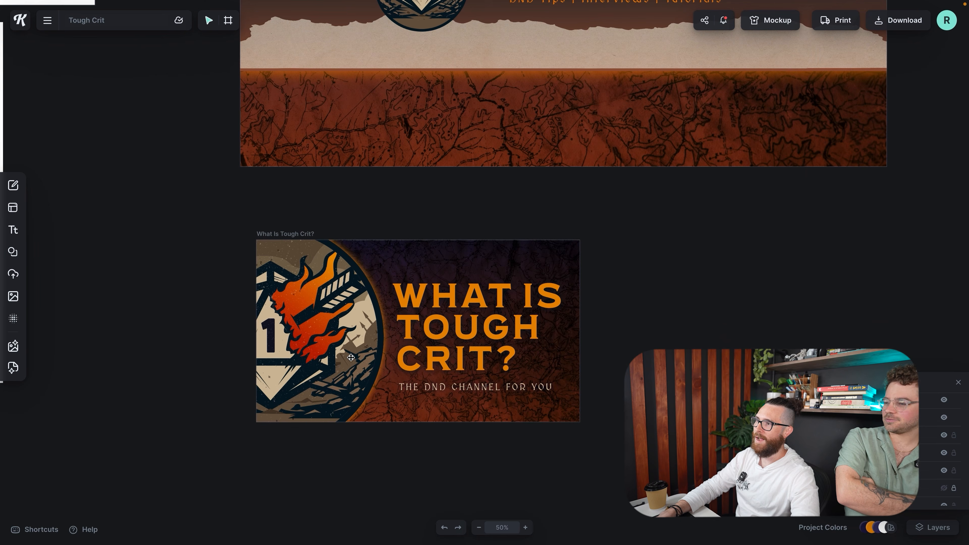
Scale the round logo in the What Is Tough Crit? thumbnail down slightly and reposition it farther from the title text.
left_click(352, 357)
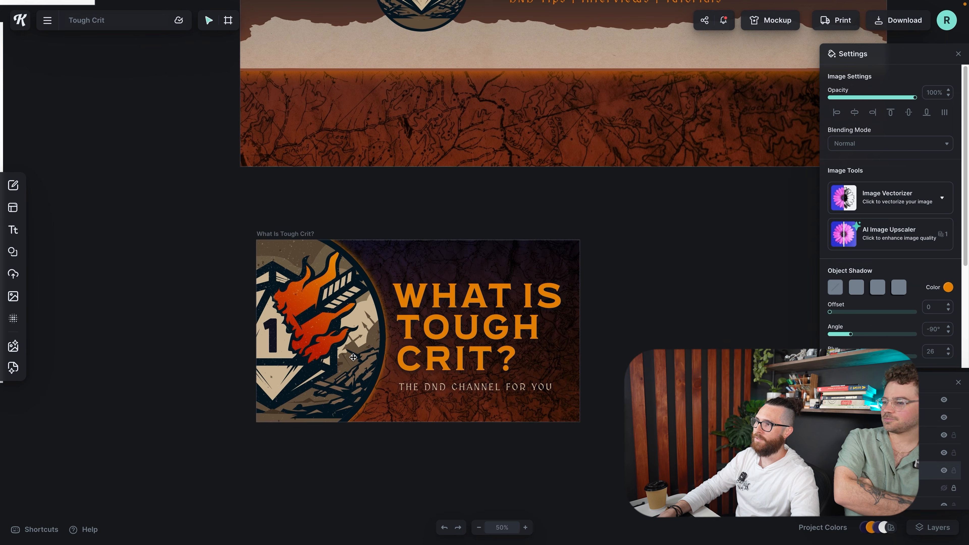
left_click(487, 478)
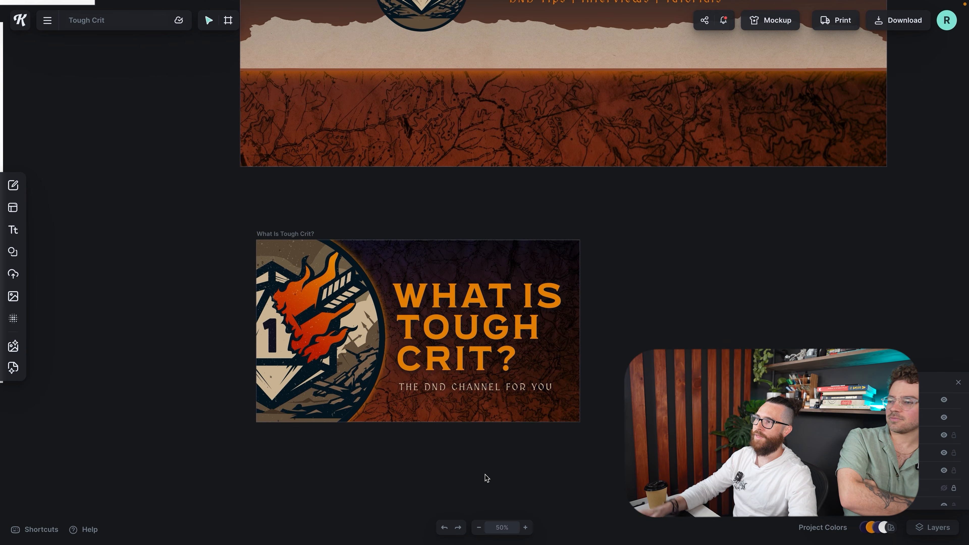
left_click(310, 305)
left_click(542, 472)
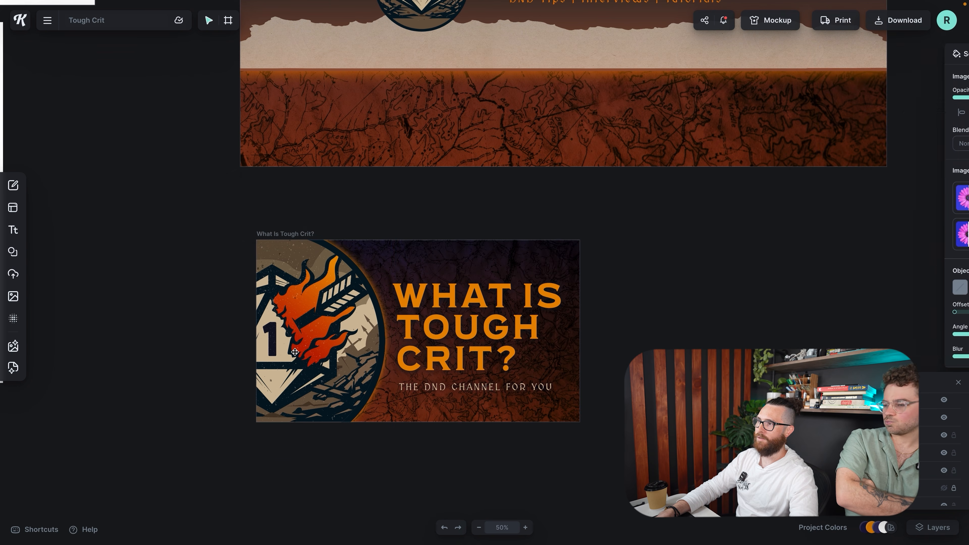
left_click(365, 259)
left_click_drag(397, 213, 389, 221)
left_click_drag(320, 317, 322, 316)
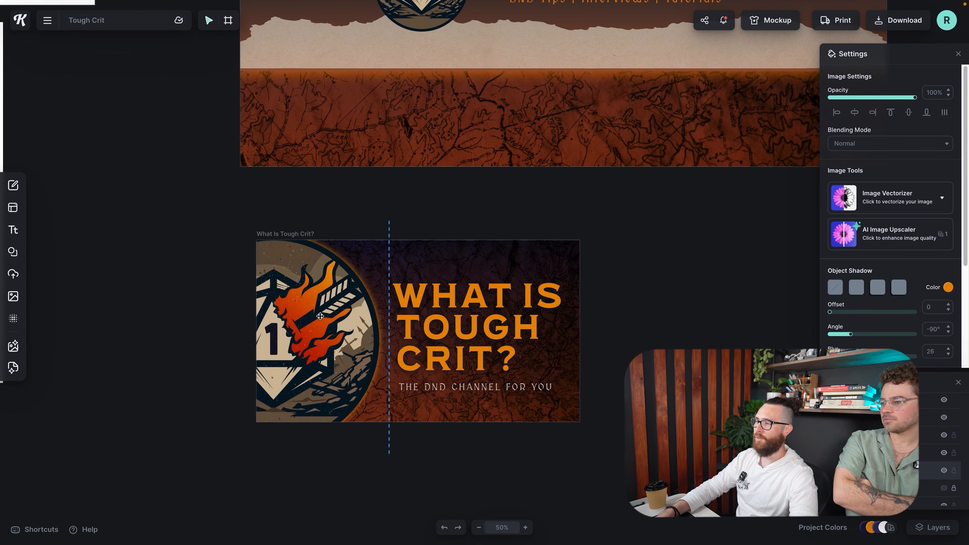
left_click(532, 458)
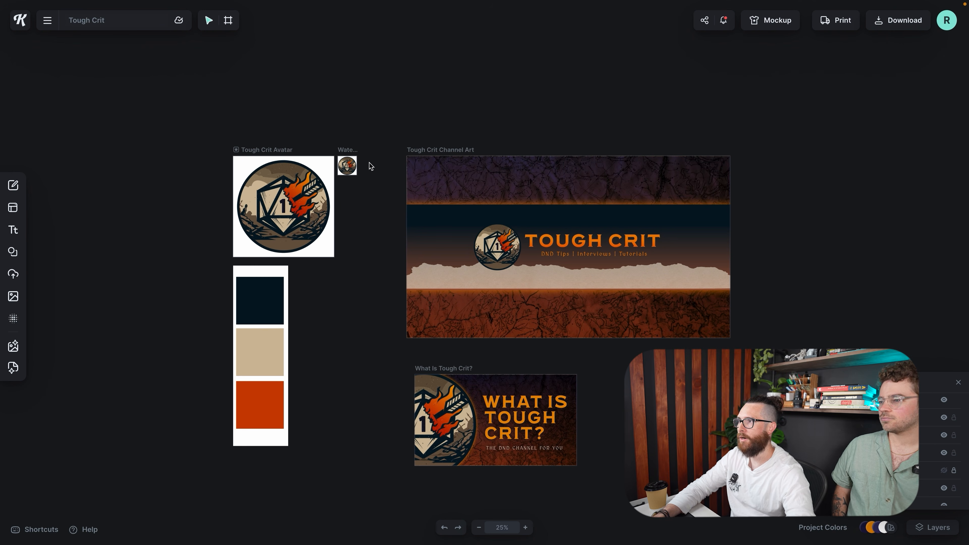
Make a blank copy of the Tough Crit Avatar artboard to its left, without the logo, and nudge the watermark artboard slightly right.
scroll(351, 255, "down", 1)
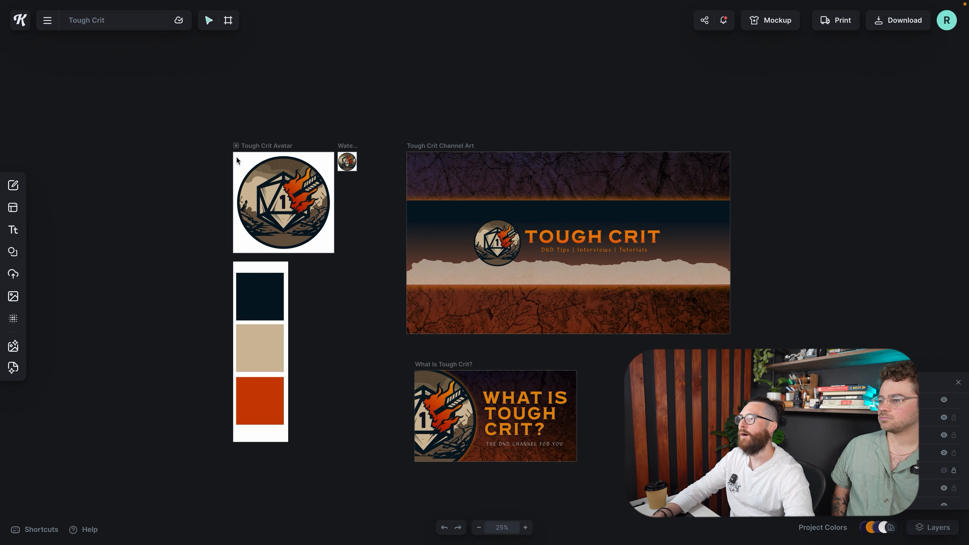
left_click_drag(253, 146, 152, 148)
left_click(179, 182)
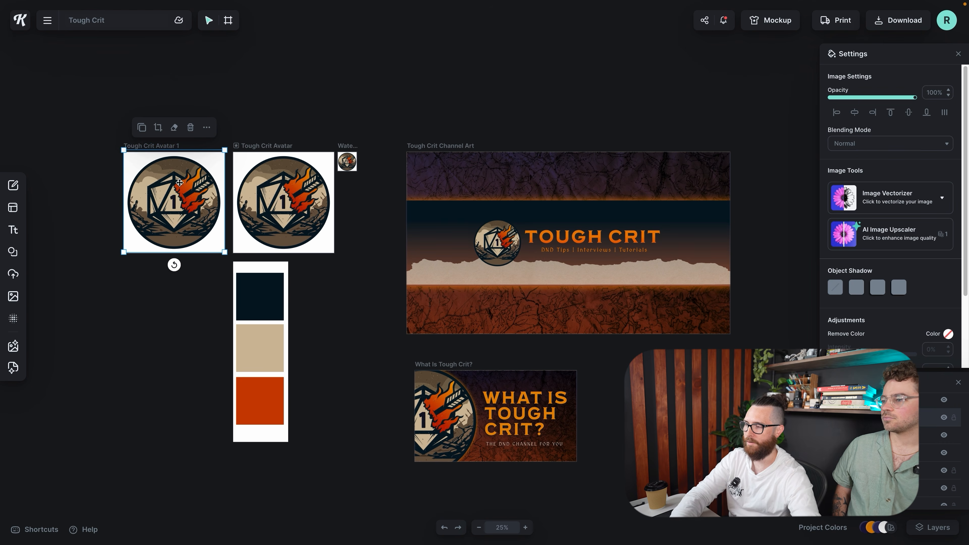
key("Delete")
left_click_drag(348, 146, 350, 146)
left_click(370, 217)
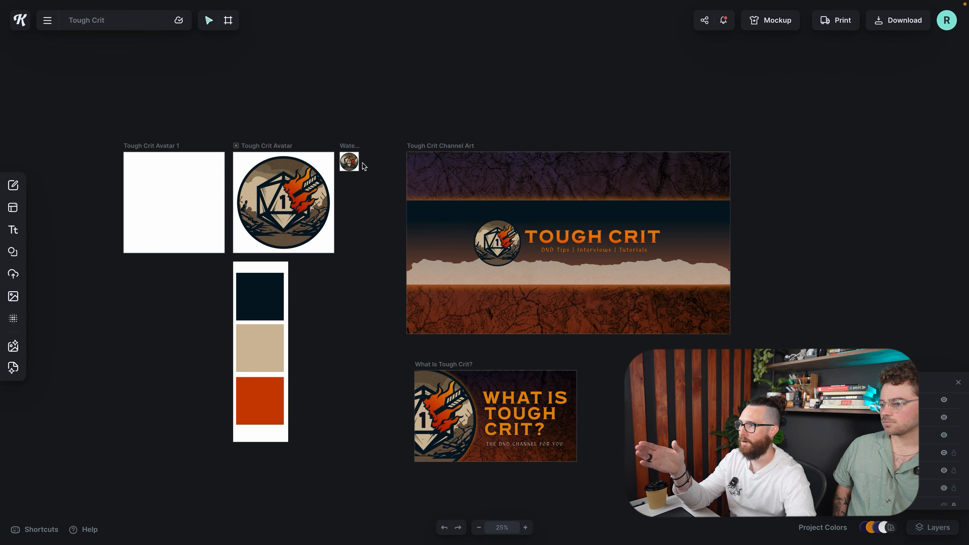
left_click_drag(191, 290, 338, 455)
left_click(338, 454)
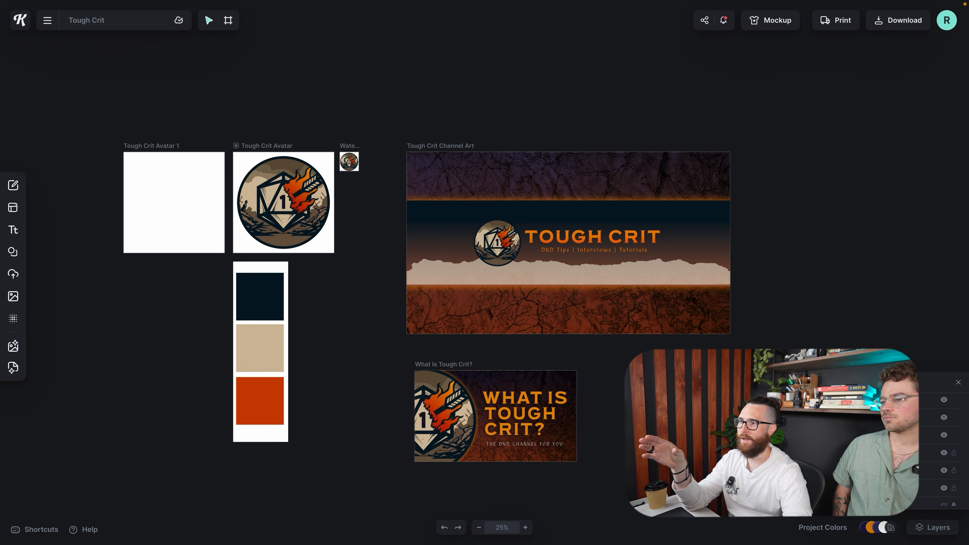
scroll(428, 294, "down", 1)
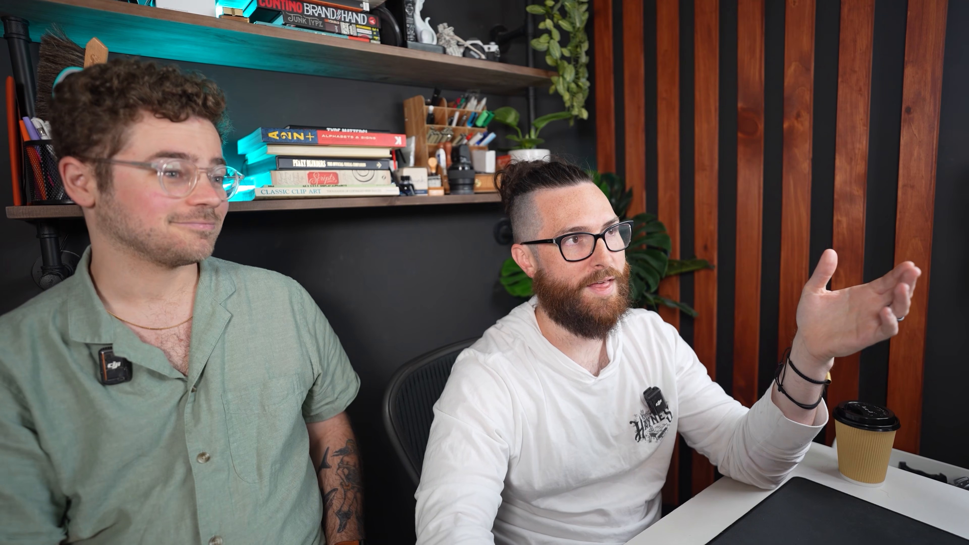